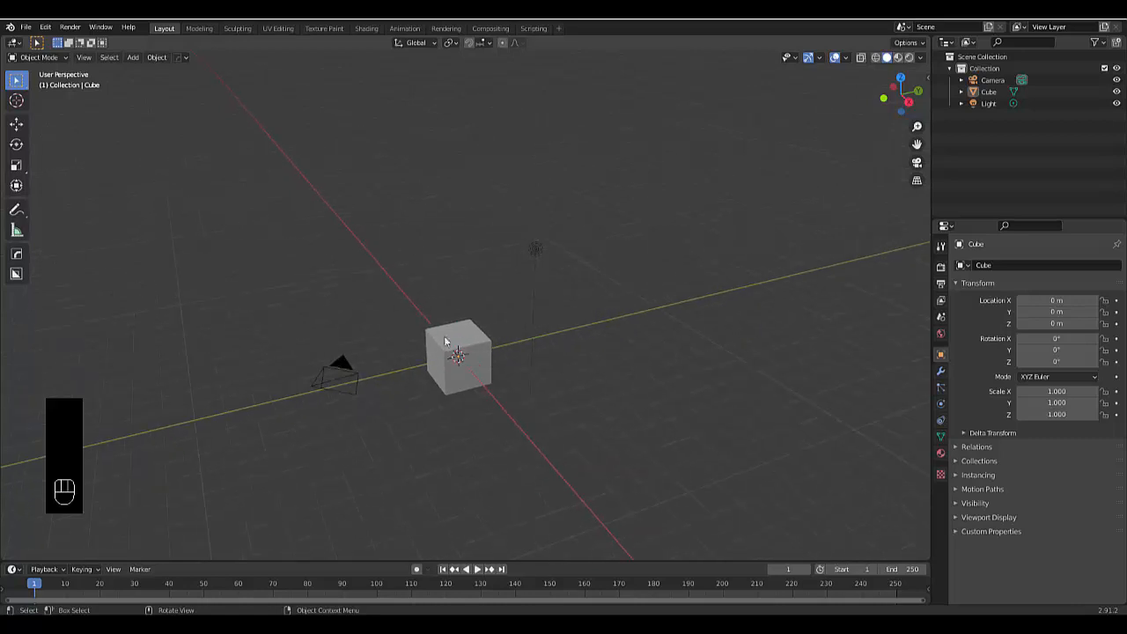
Step: Delete the default cube and add a mesh plane at the scene's origin
click(430, 341)
key(x)
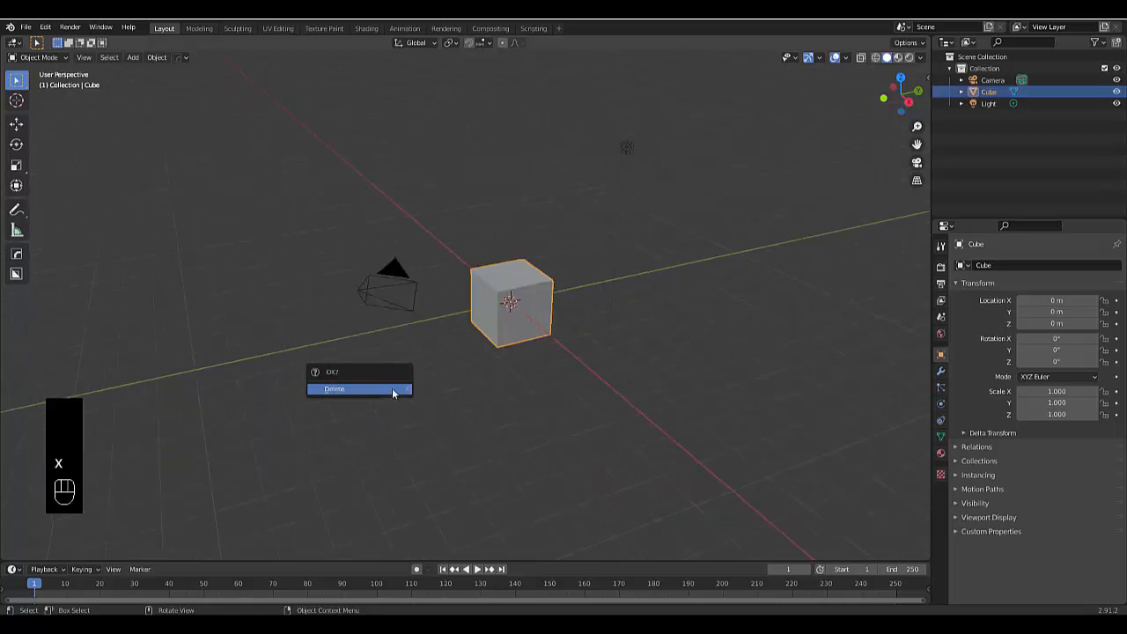
click(391, 387)
key(shift+a)
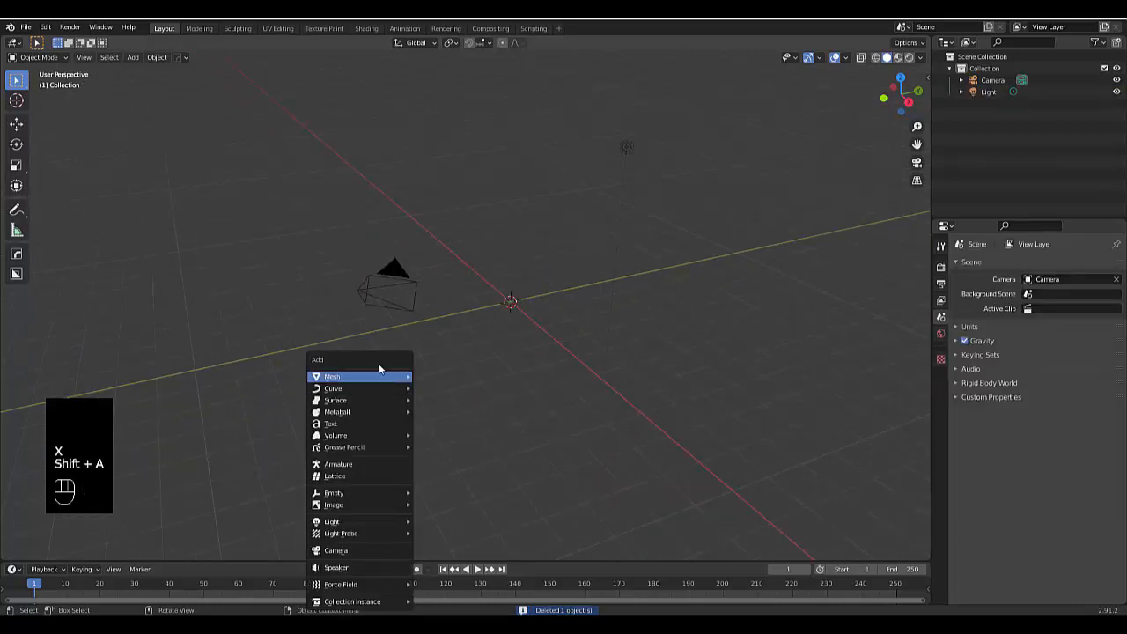
mouse_move(379, 376)
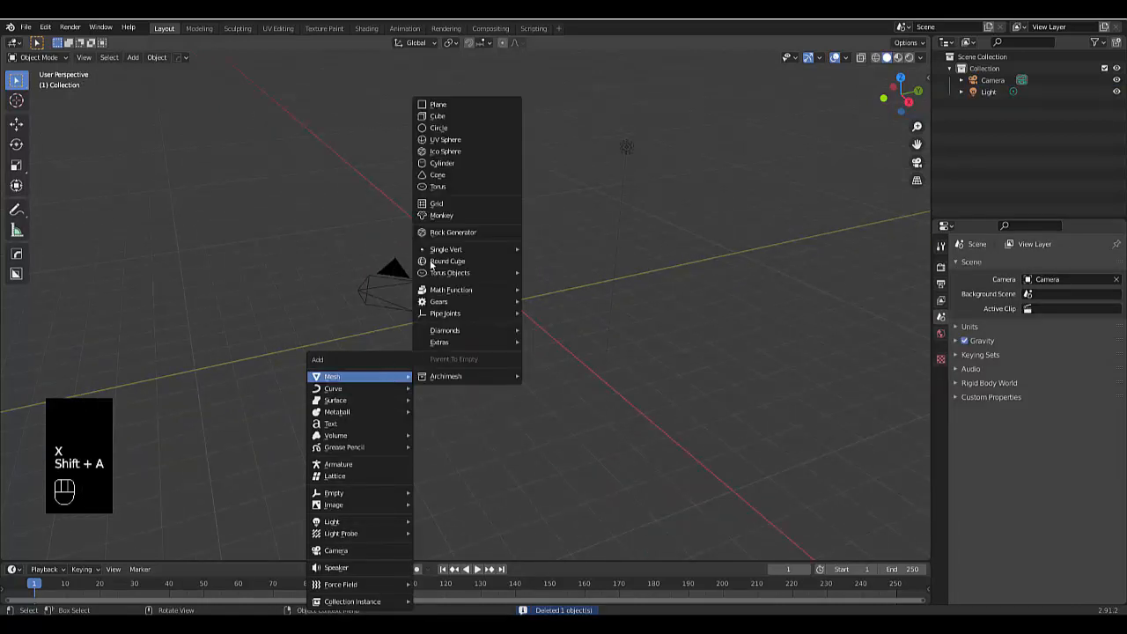
click(431, 106)
Step: In front view, rotate the plane 90° about the X axis so it stands upright
key(KP_1)
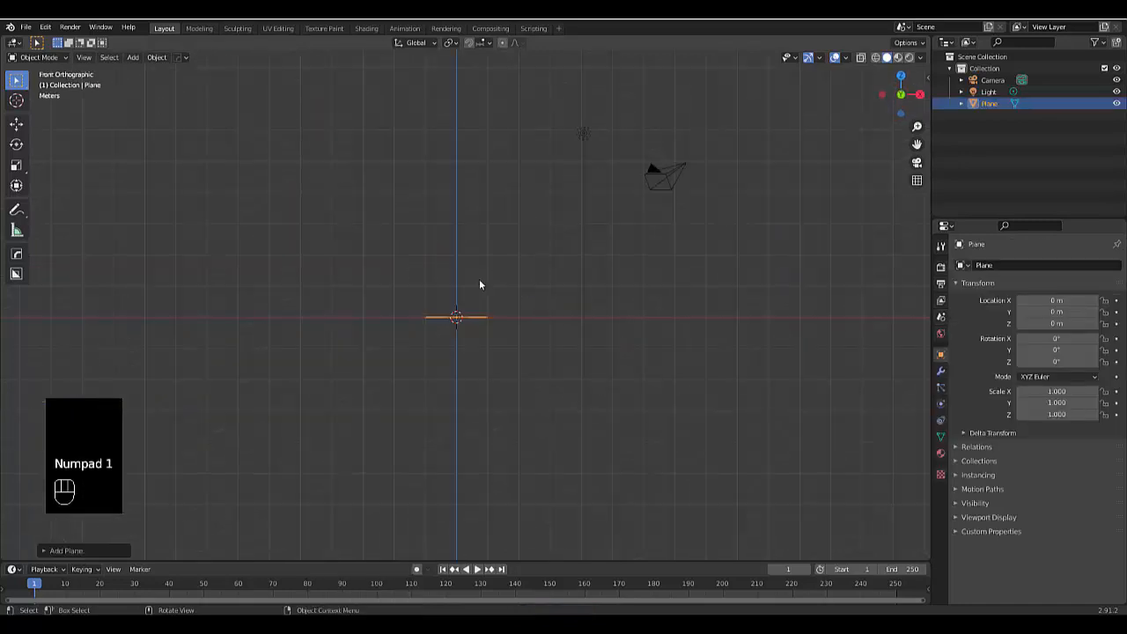
key(r)
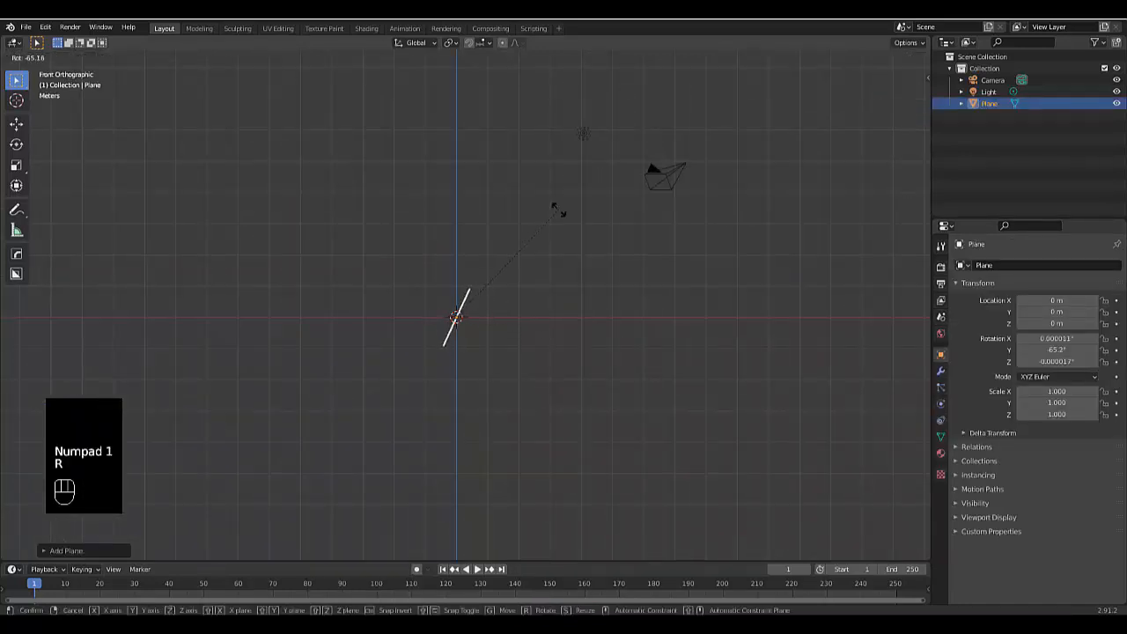
key(x)
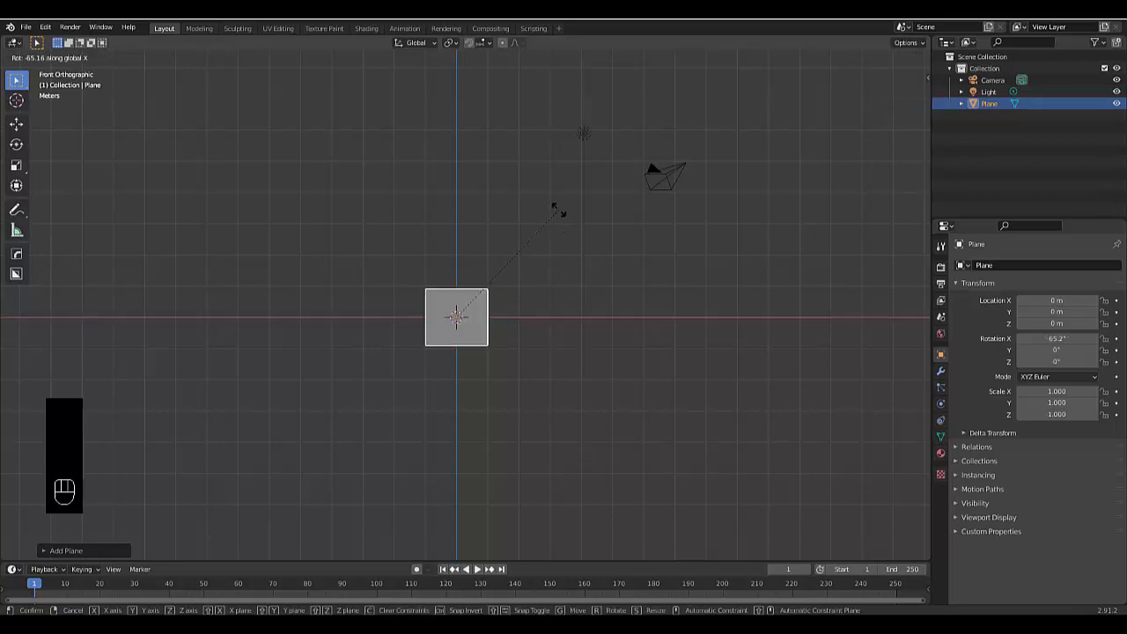
text(90)
key(Return)
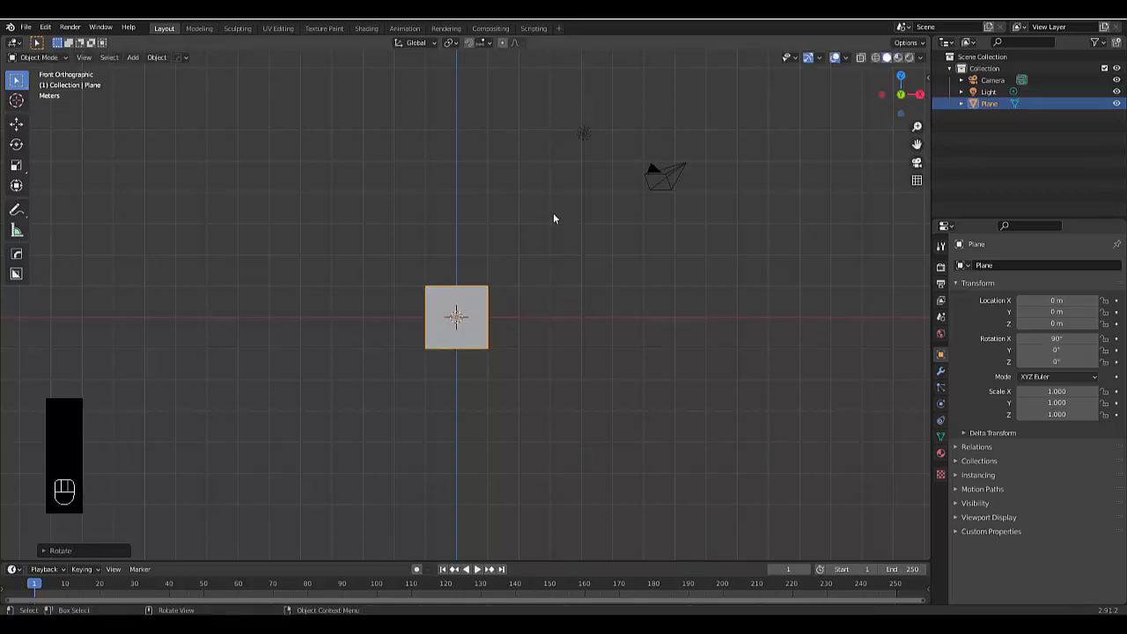
Step: Move the plane 8 m up along the Z axis and frame it in the front view
scroll(505, 369, down, 1)
scroll(504, 370, up, 1)
scroll(444, 332, up, 1)
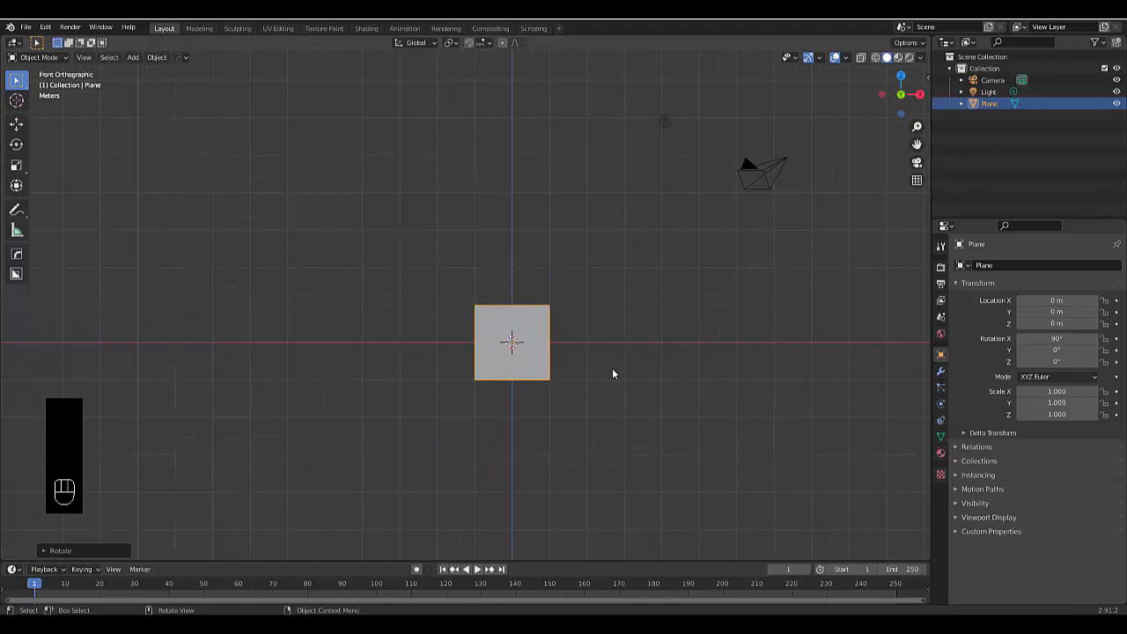
key(g)
key(z)
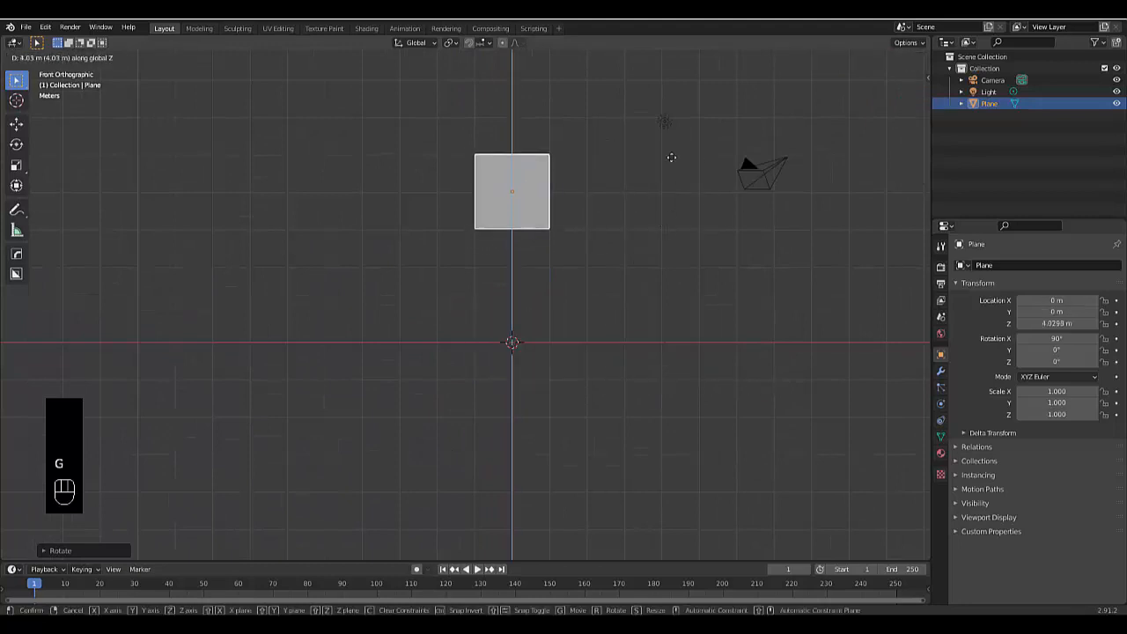
text(8)
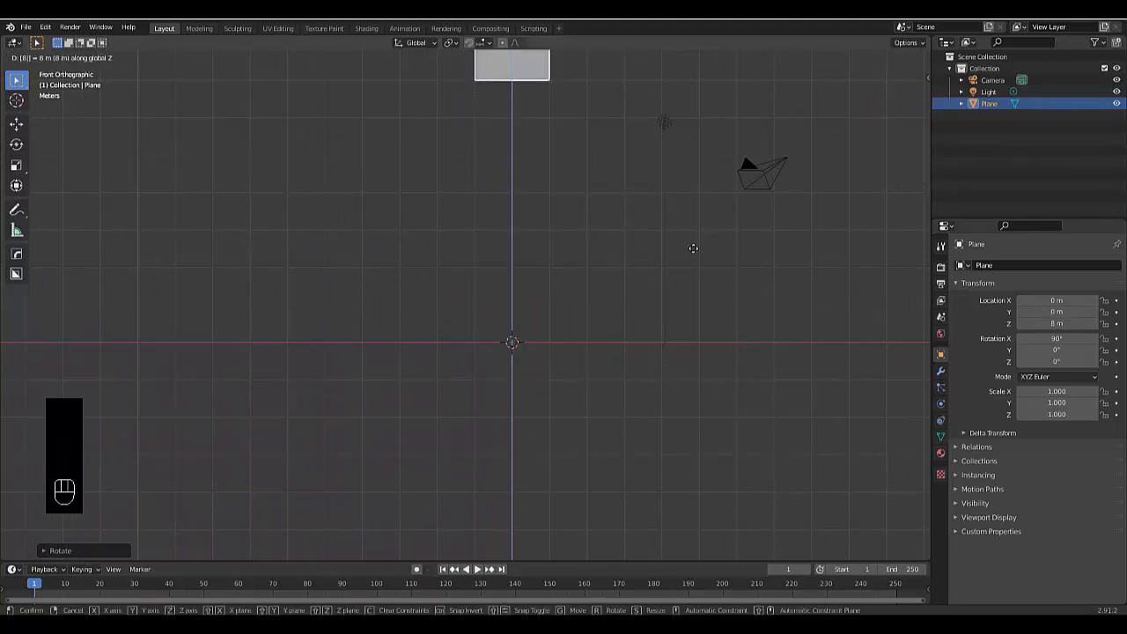
key(Return)
scroll(584, 466, down, 7)
scroll(547, 324, up, 5)
scroll(620, 462, up, 4)
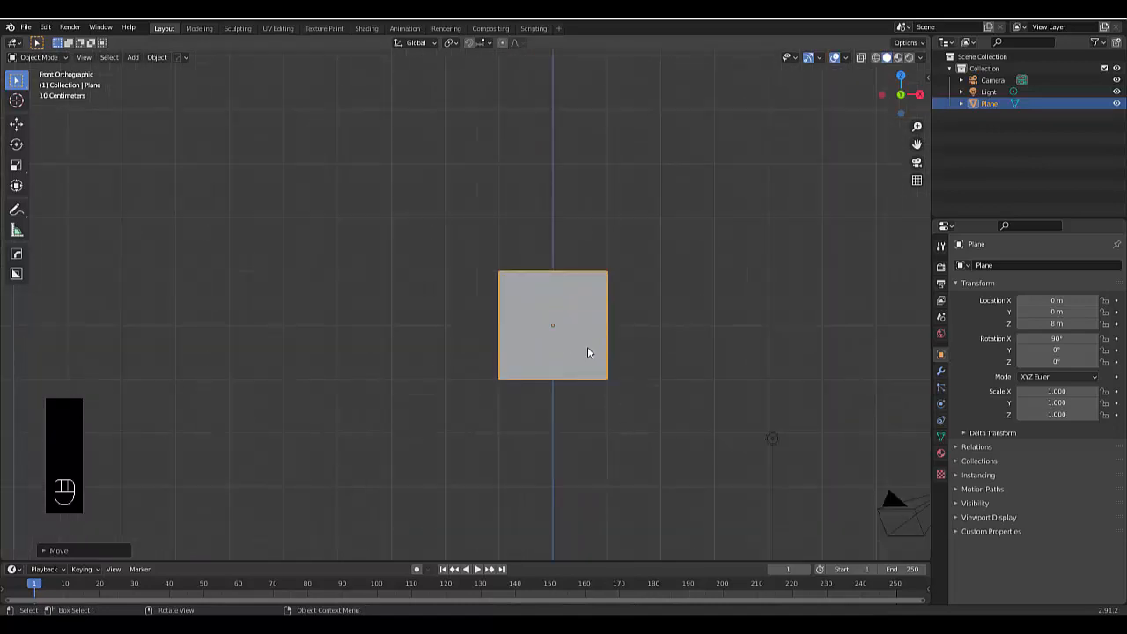
scroll(579, 316, up, 2)
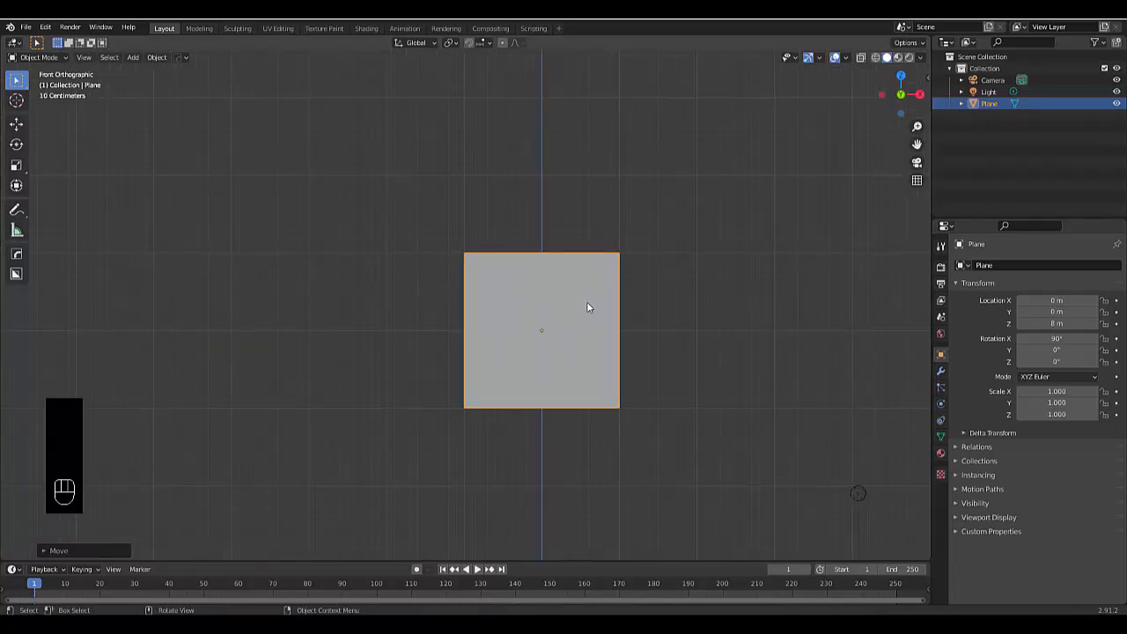
Step: Check the Tab for Pie Menu option in the keymap preferences and switch the plane to Edit Mode
key(Tab)
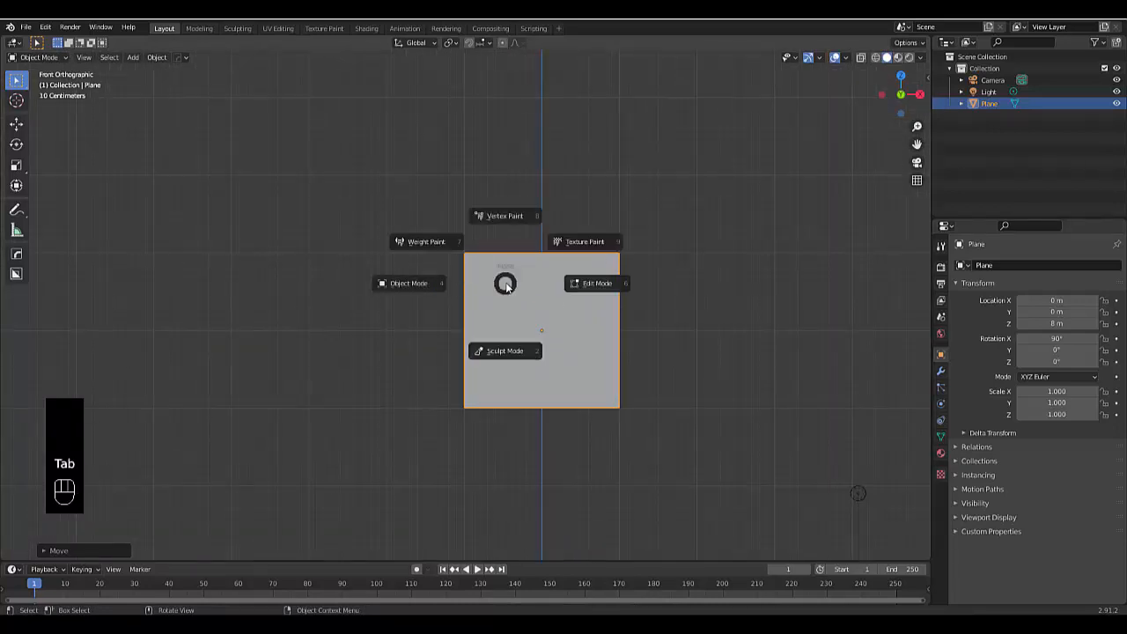
click(45, 26)
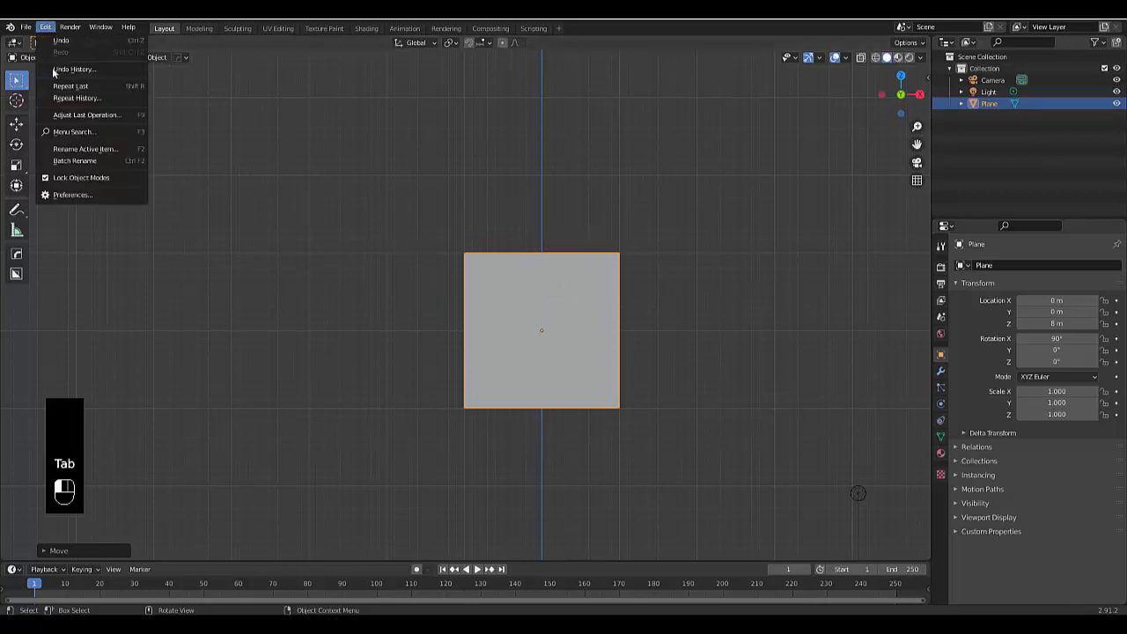
click(82, 197)
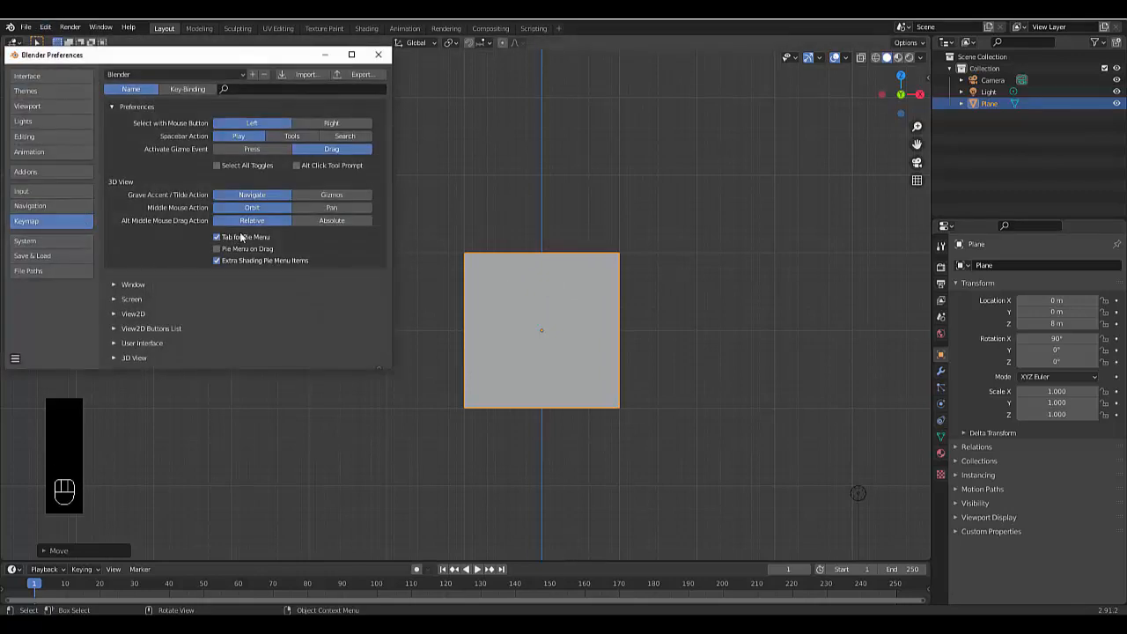
click(378, 54)
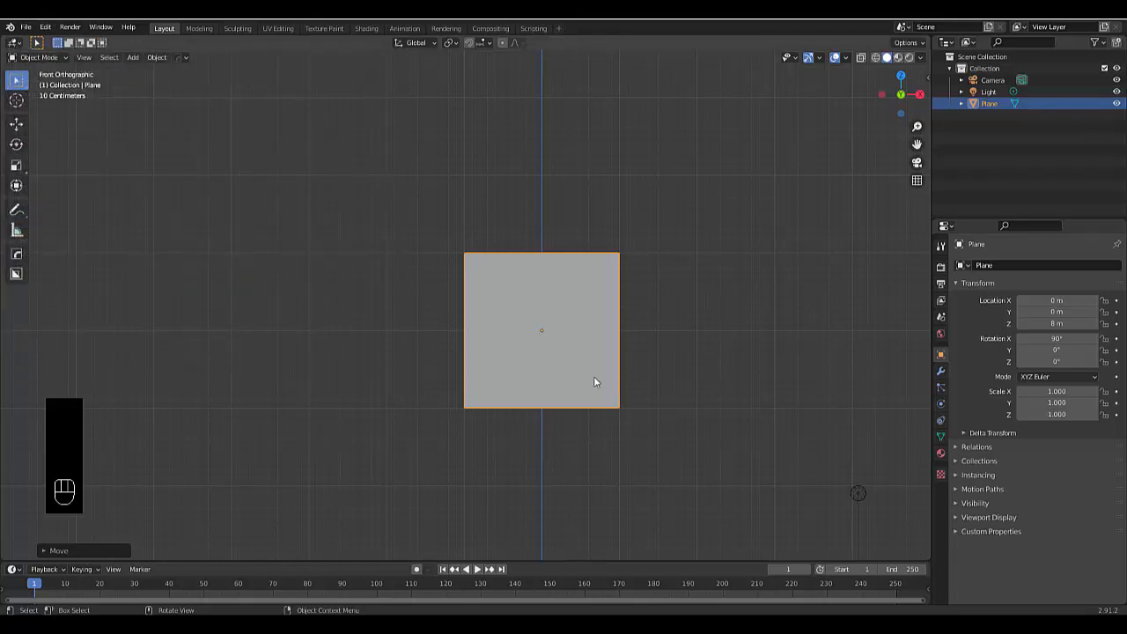
key(Tab)
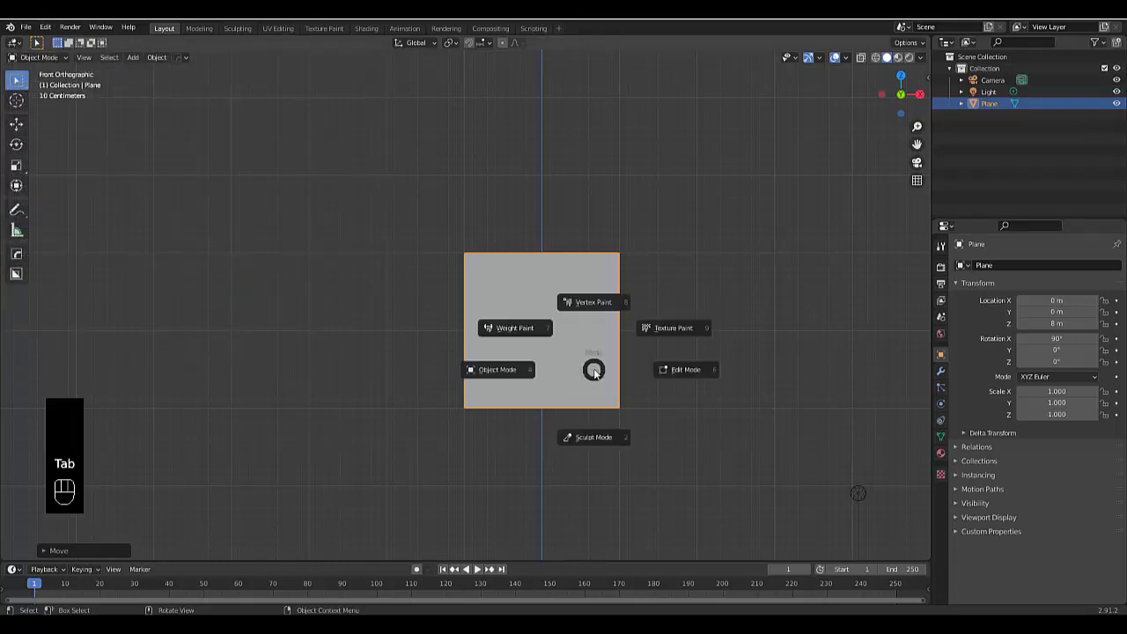
click(663, 369)
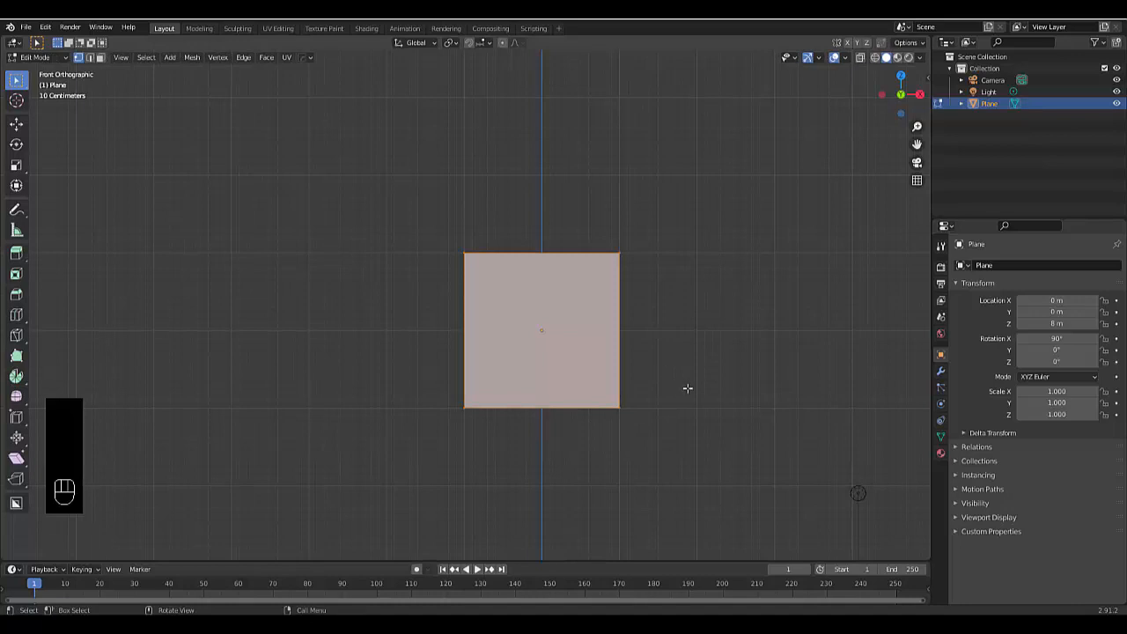
key(g)
key(x)
key(1)
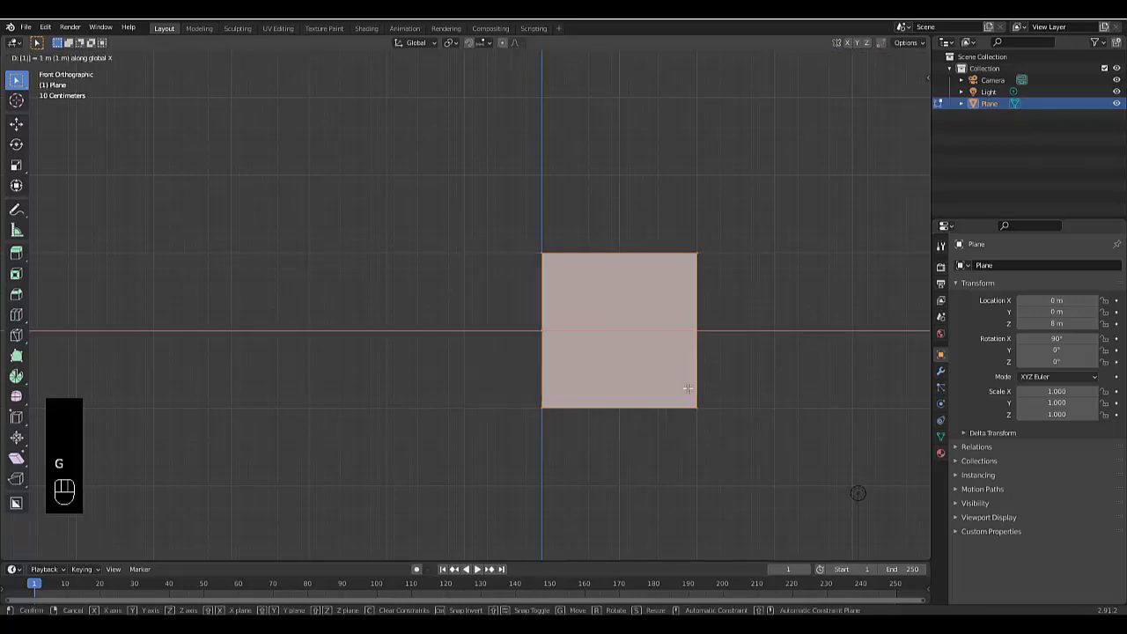
key(equal)
right_click(687, 389)
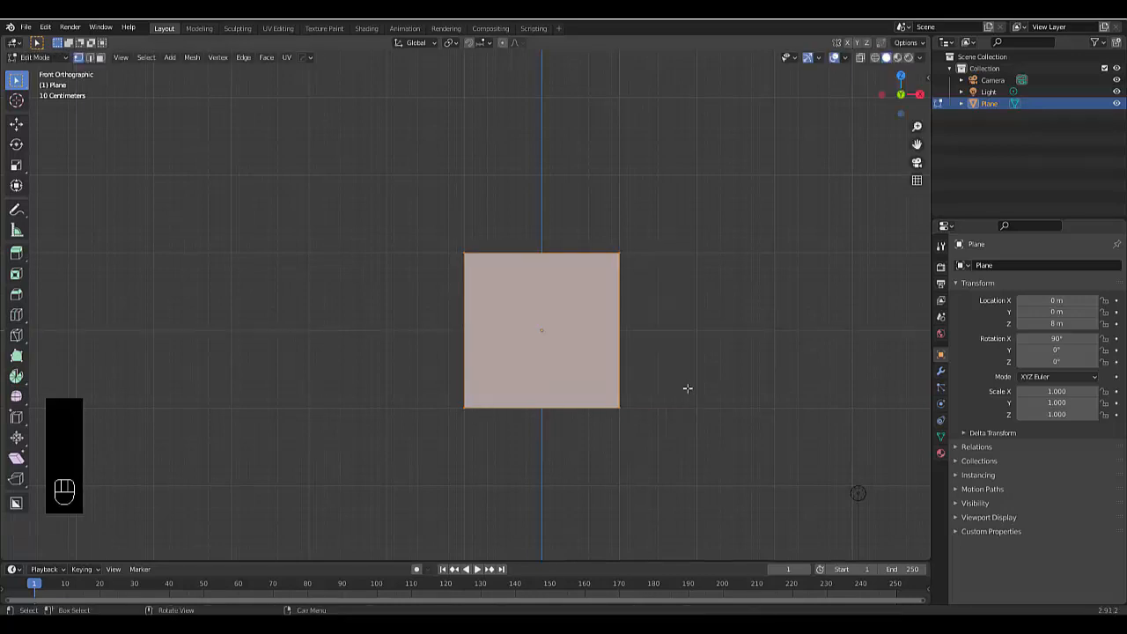
Step: Move the plane's geometry 1 m along the X axis so its edge meets the origin, and return to Object Mode
key(g)
key(x)
key(1)
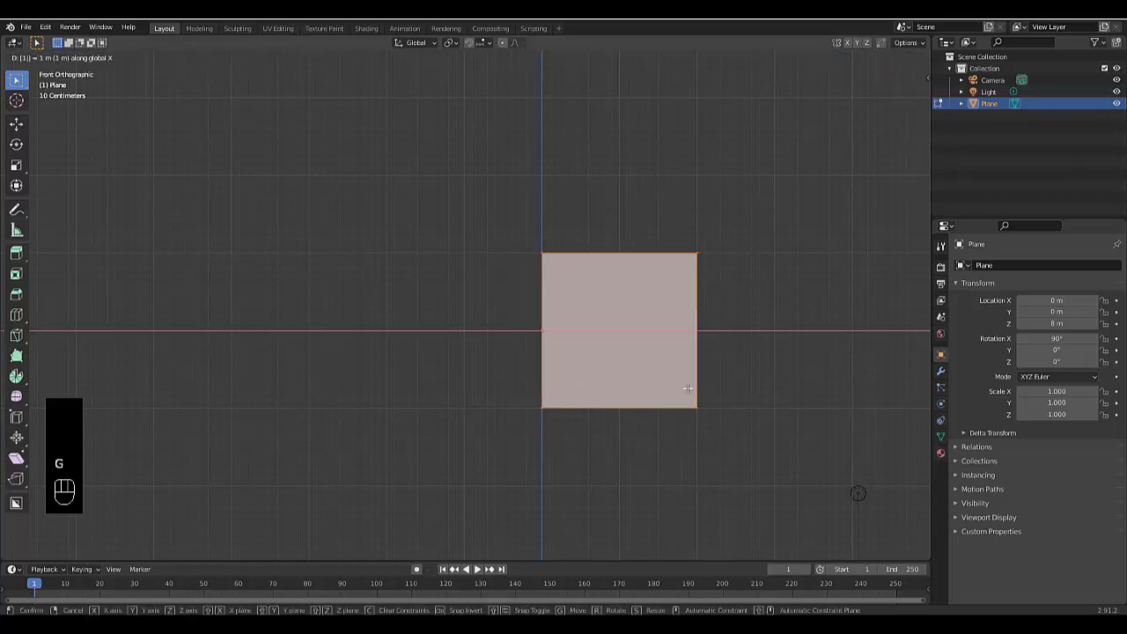
key(Return)
key(Tab)
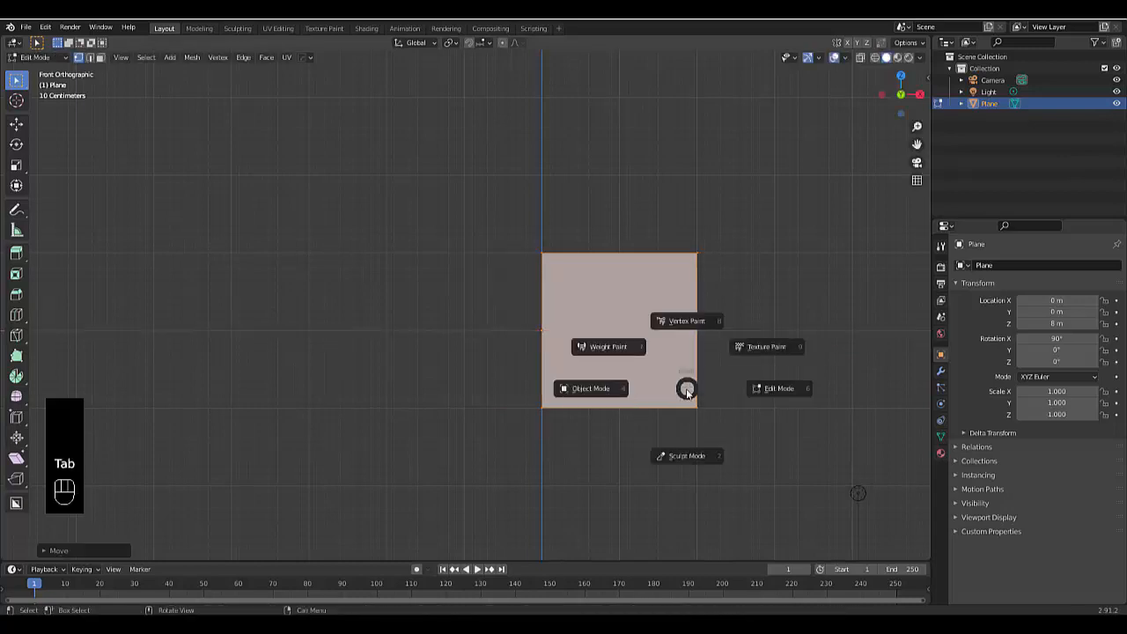
Step: Scale the plane by 1.5 along the X axis from its origin
scroll(546, 351, up, 4)
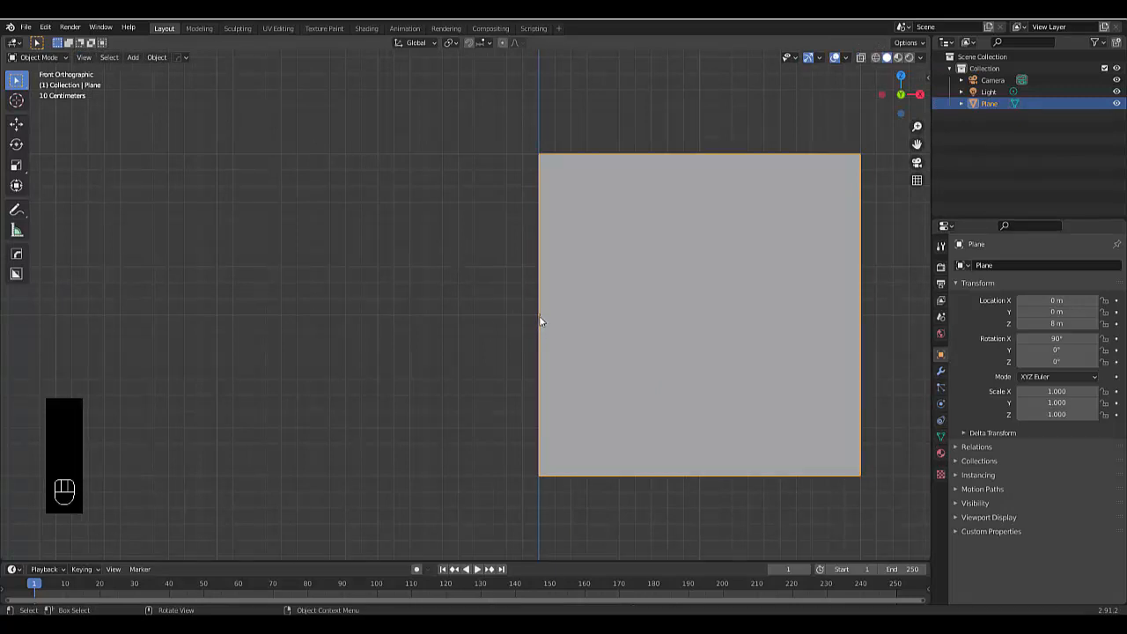
scroll(546, 423, down, 9)
scroll(665, 453, up, 3)
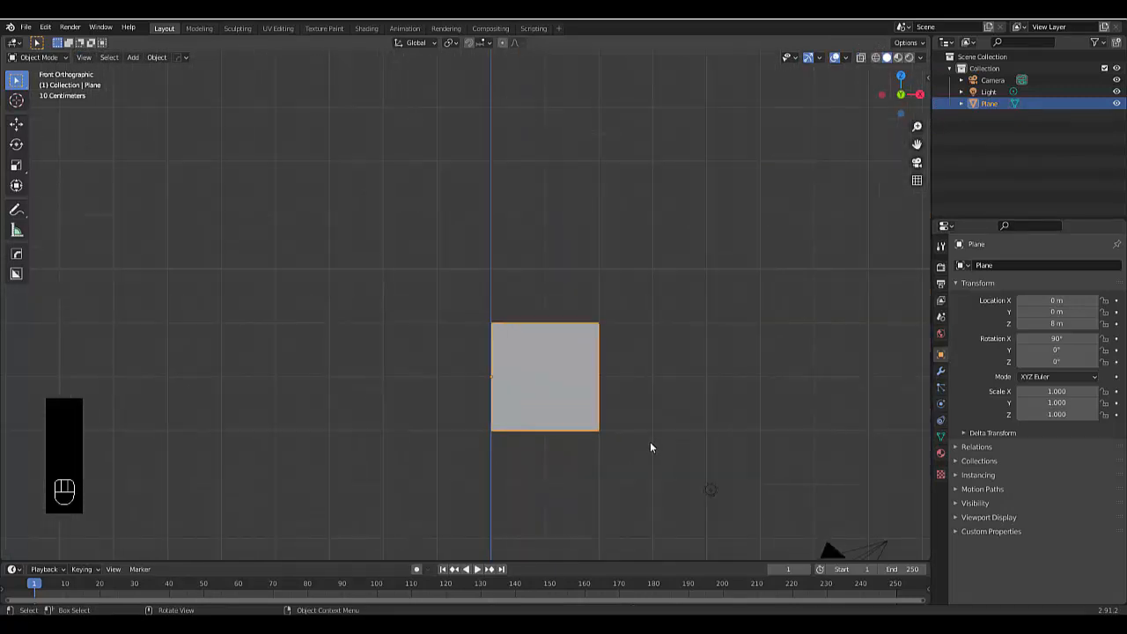
key(s)
text(x)
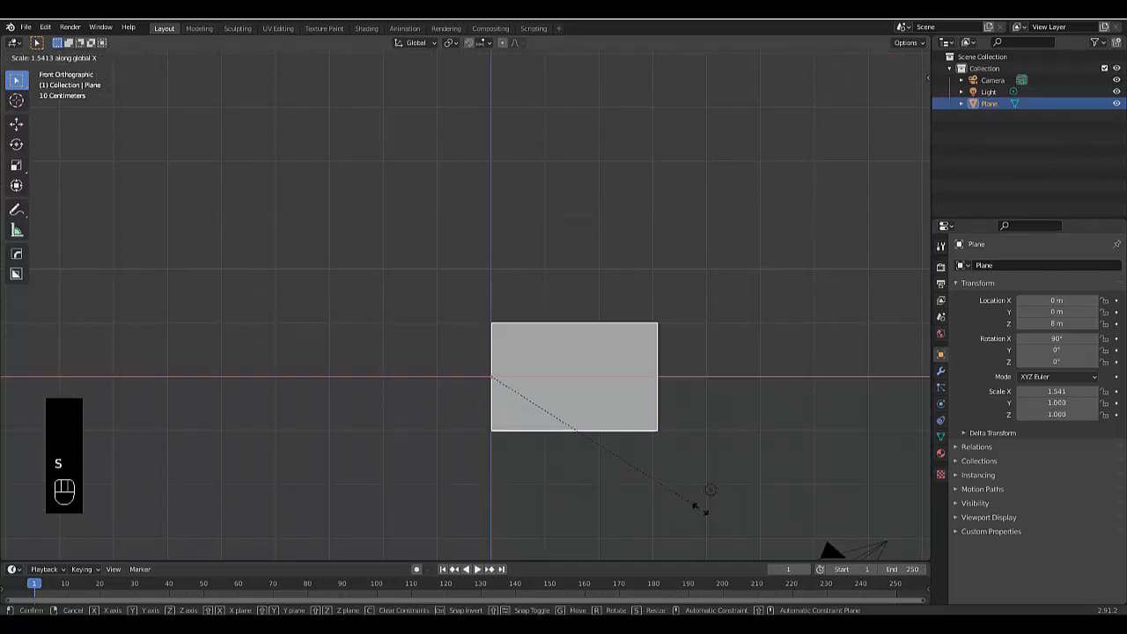
text(1.5)
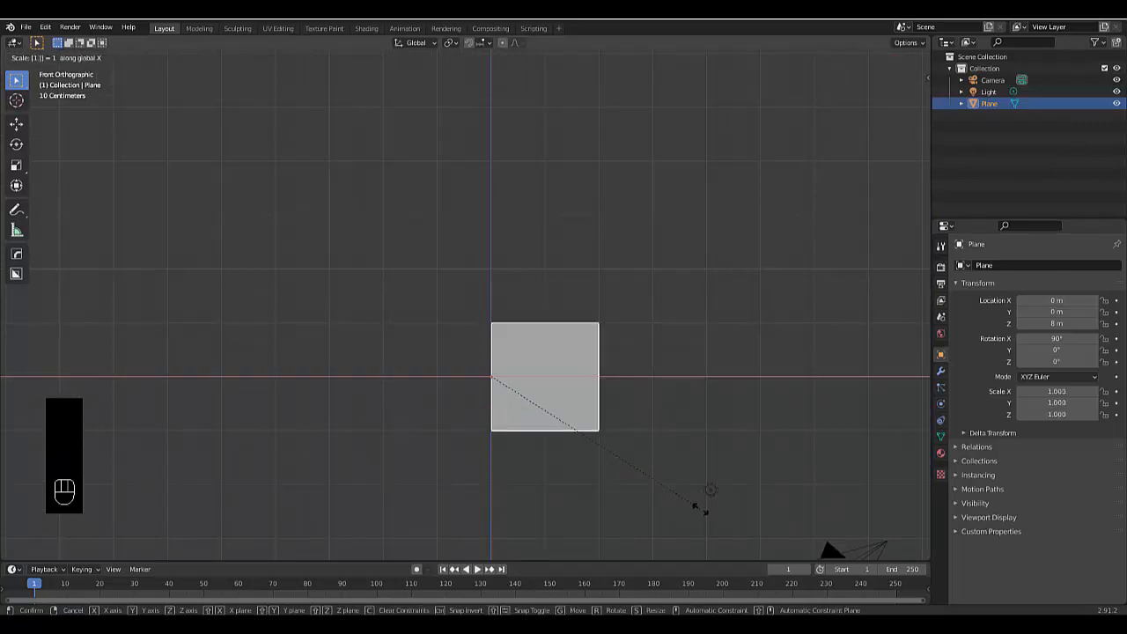
key(Return)
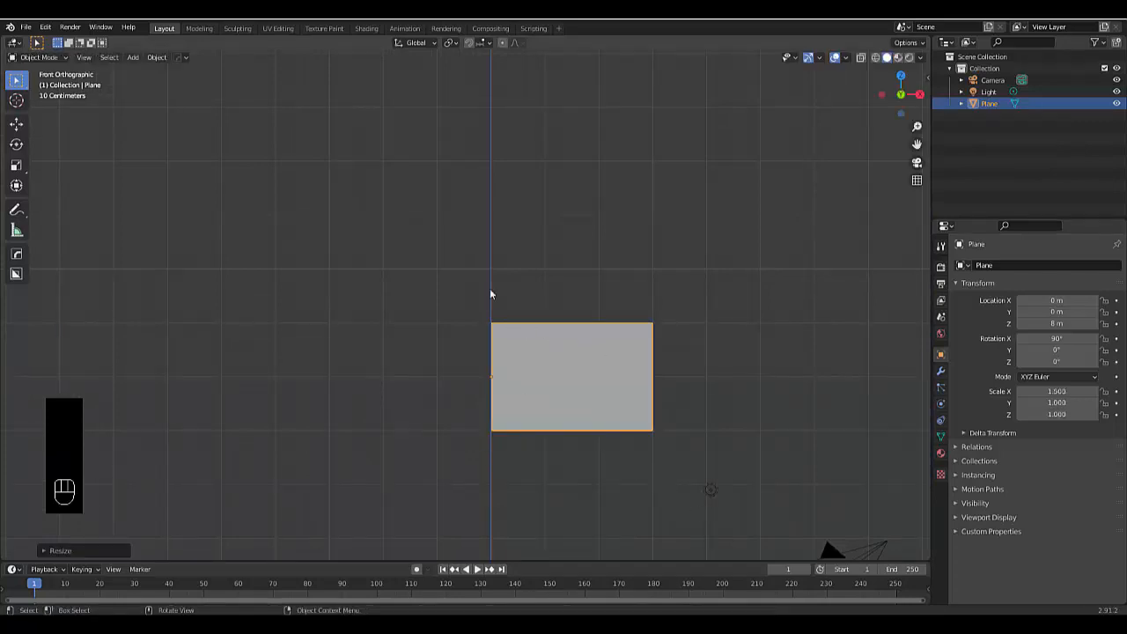
Step: Check the plane's dimensions in its transform properties
scroll(502, 392, down, 3)
scroll(535, 432, up, 5)
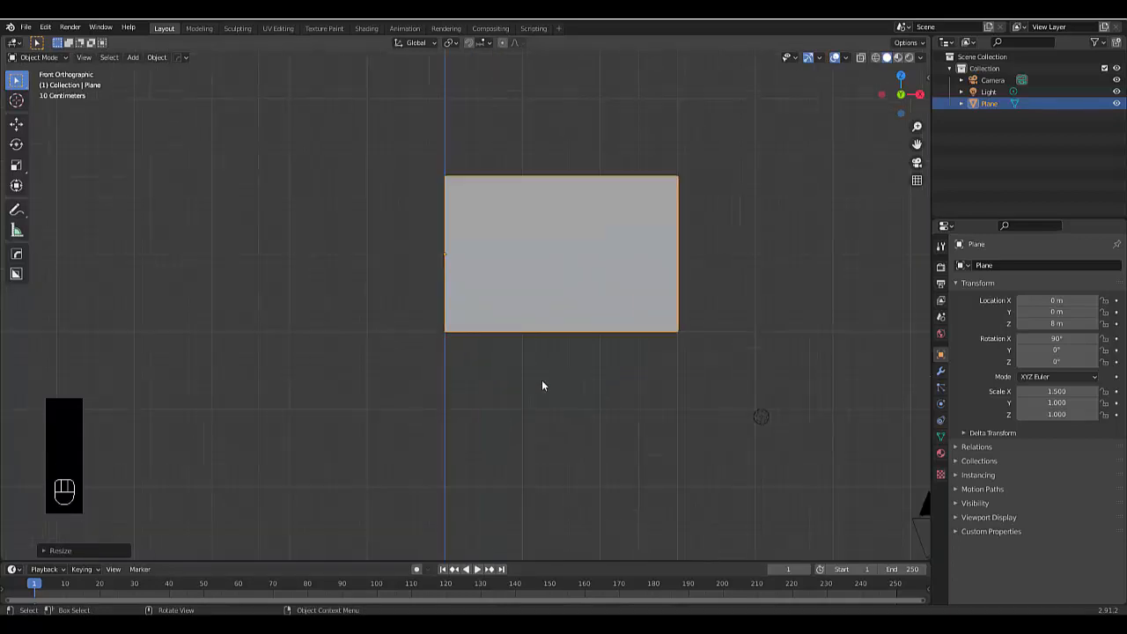
scroll(581, 163, up, 1)
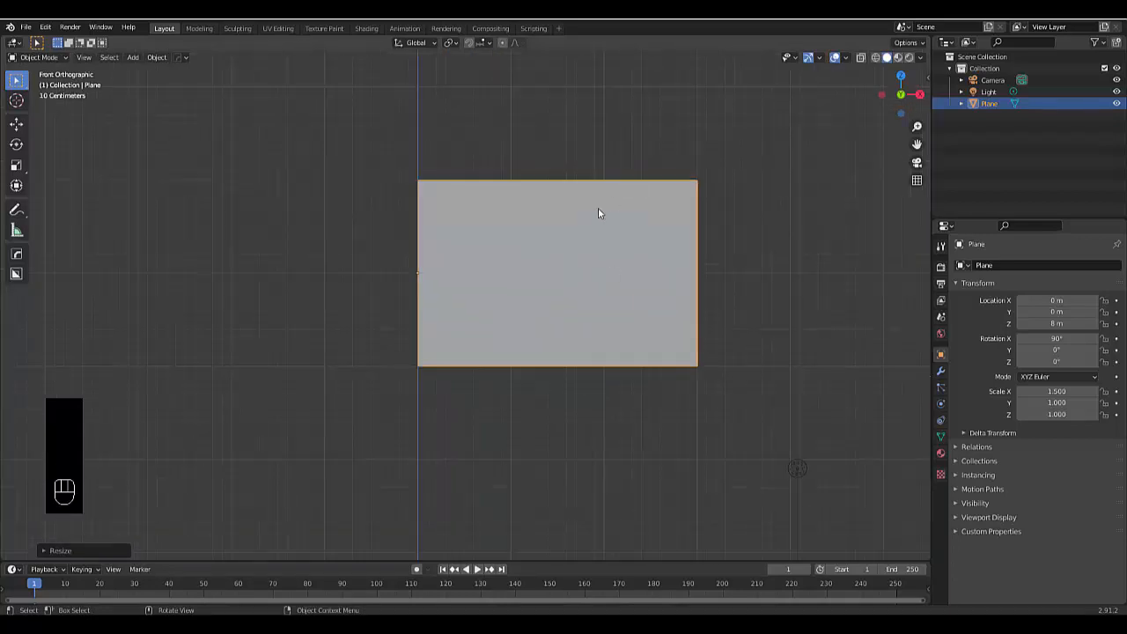
key(n)
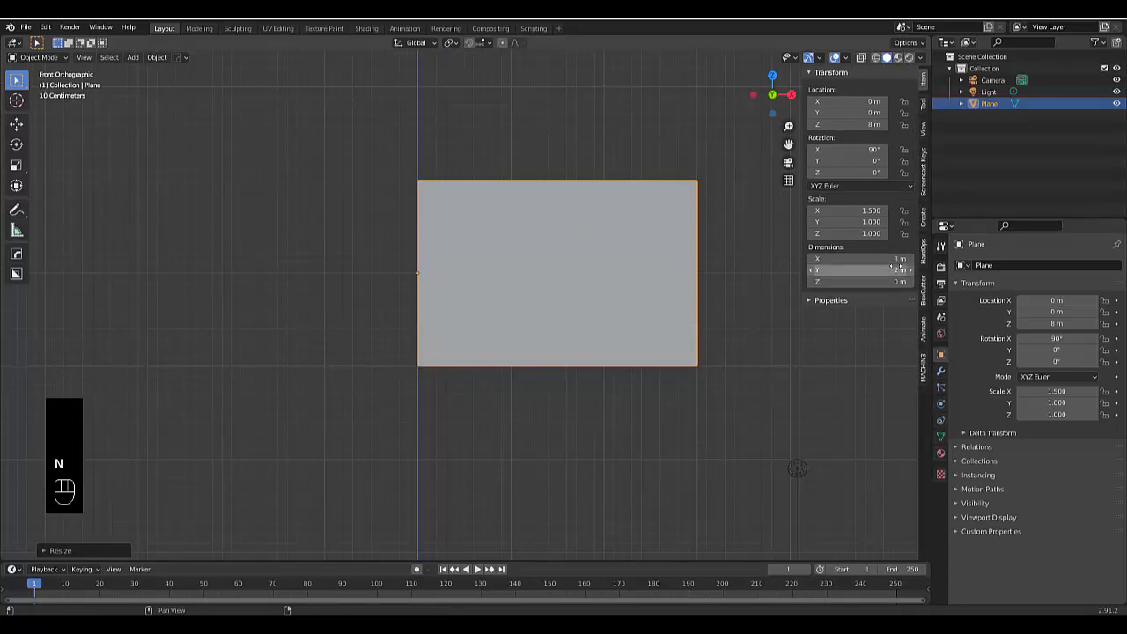
key(n)
Step: Switch the plane to Edit Mode and add 30 evenly spaced vertical loop cuts without sliding them
scroll(759, 326, up, 1)
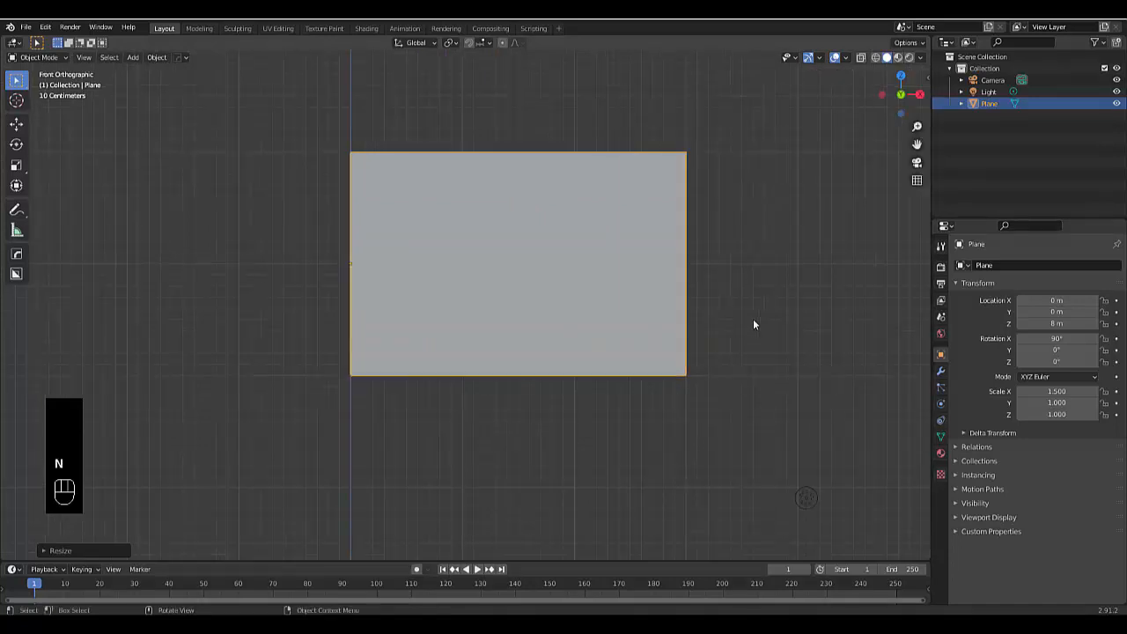
scroll(753, 319, down, 3)
scroll(625, 275, up, 2)
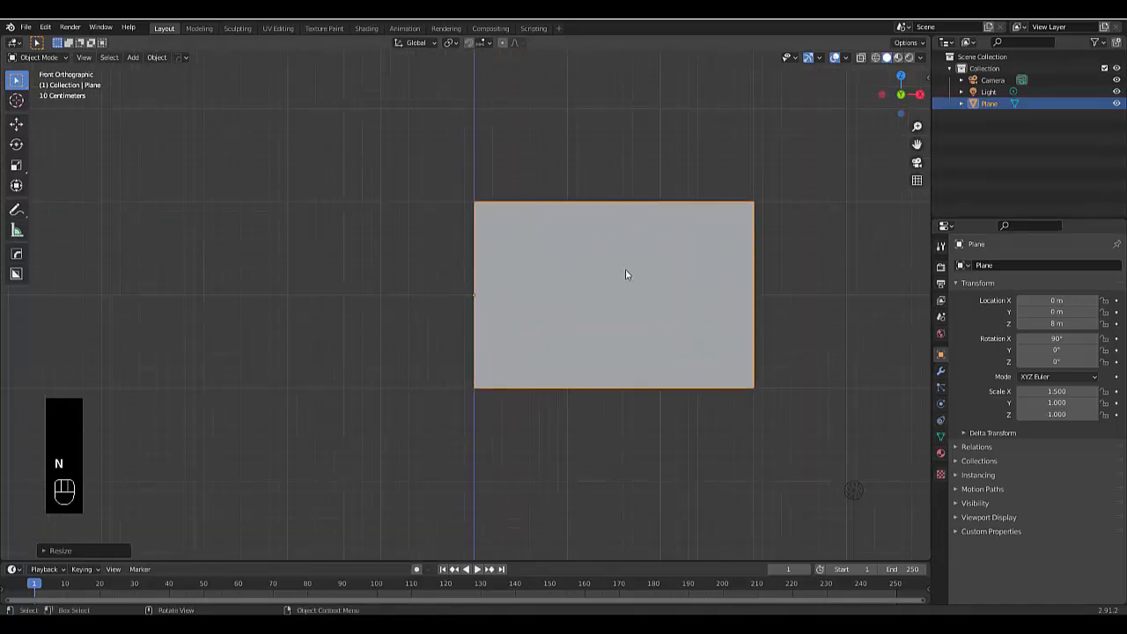
key(Tab)
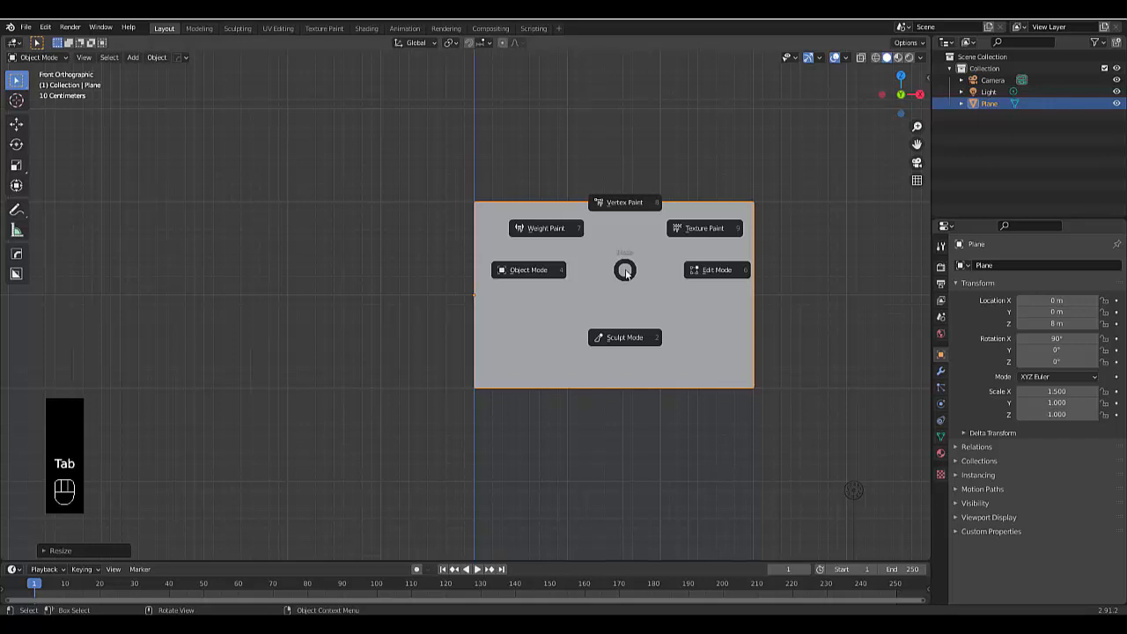
click(706, 264)
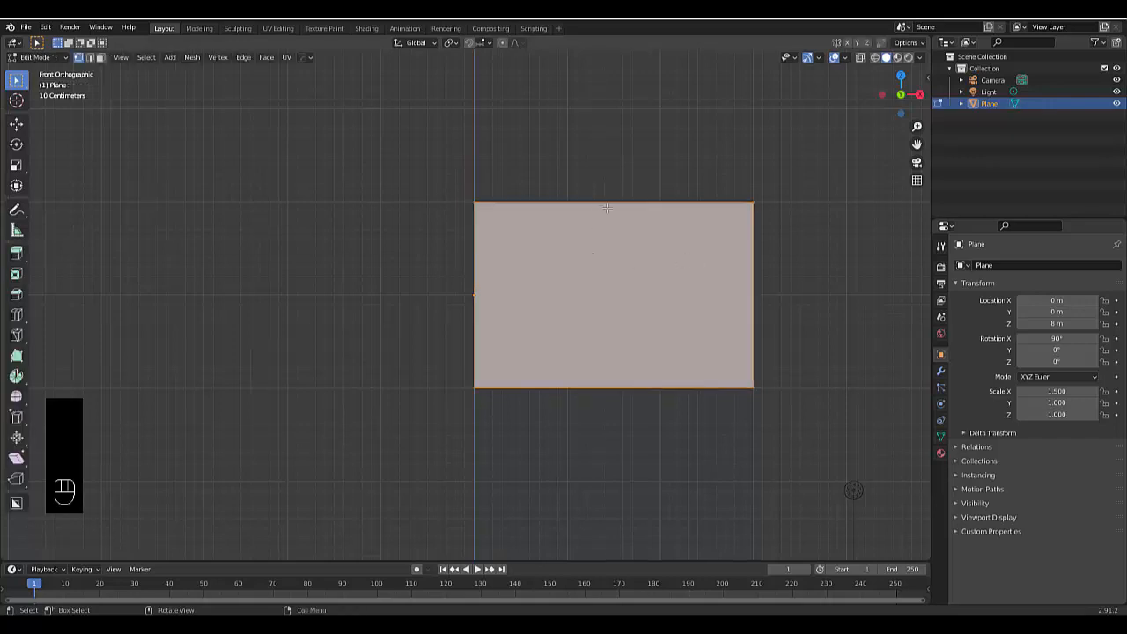
key(ctrl+r)
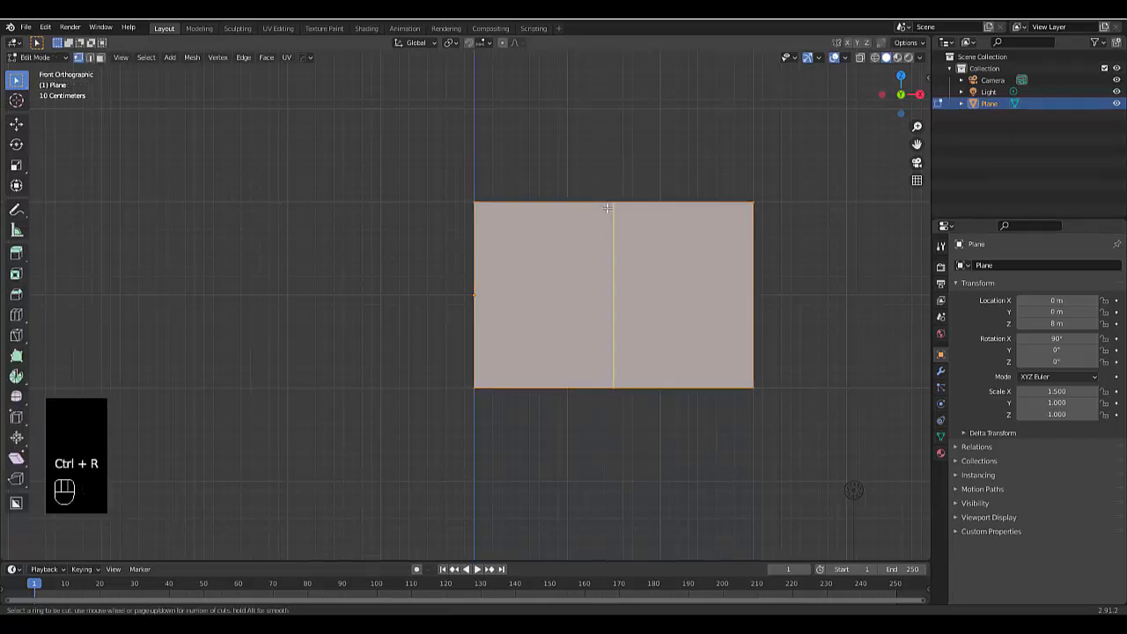
scroll(607, 208, up, 3)
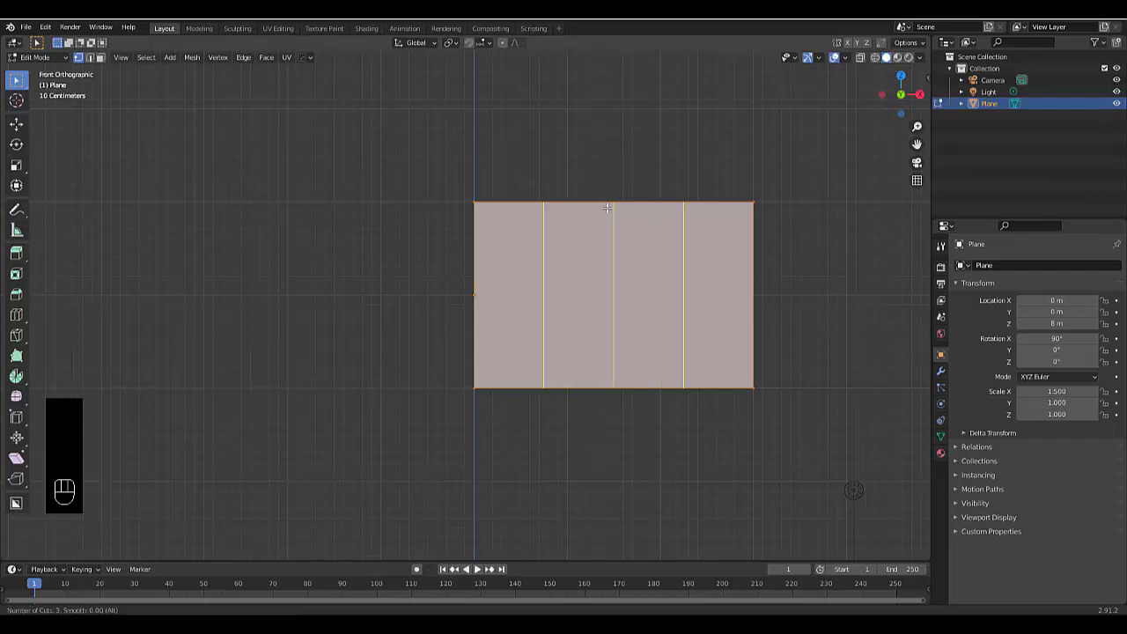
scroll(607, 208, up, 1)
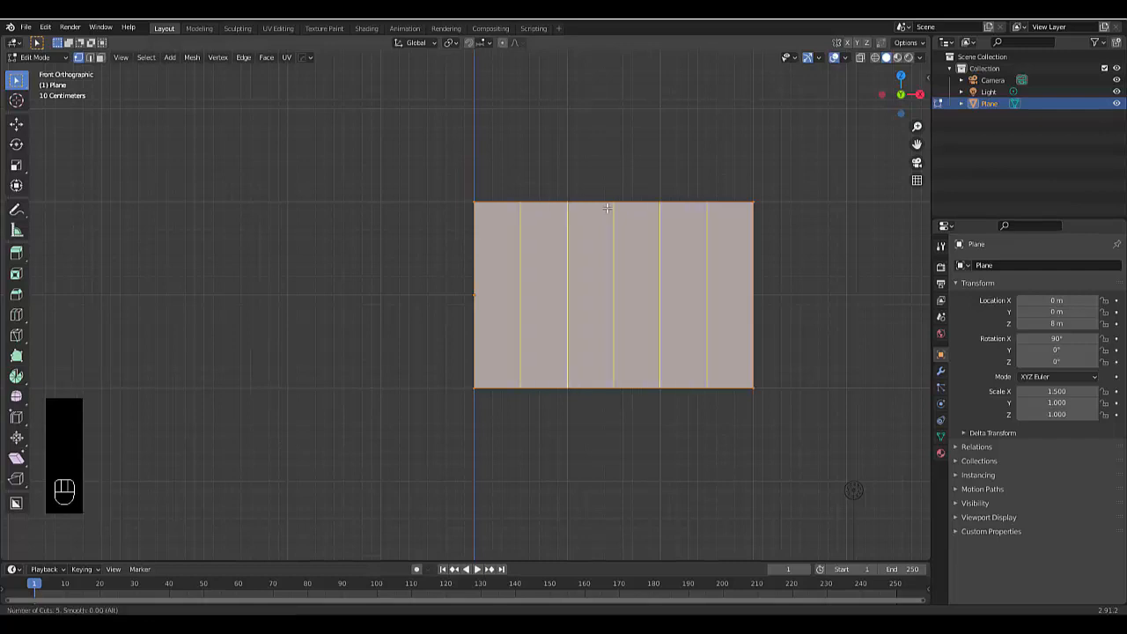
scroll(606, 208, up, 1)
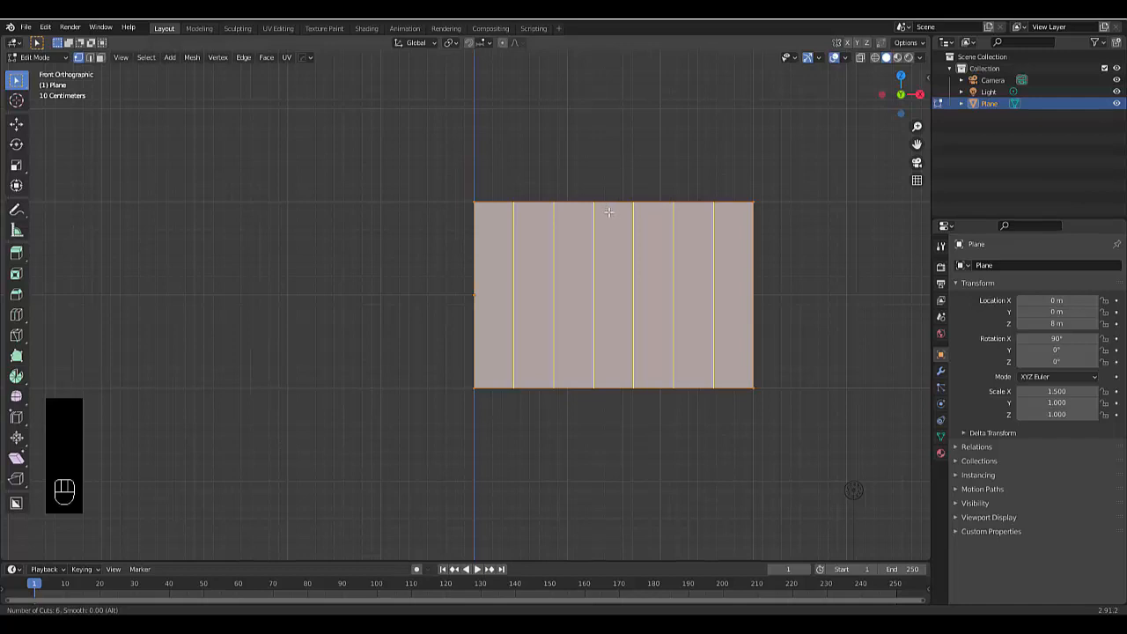
scroll(608, 212, up, 9)
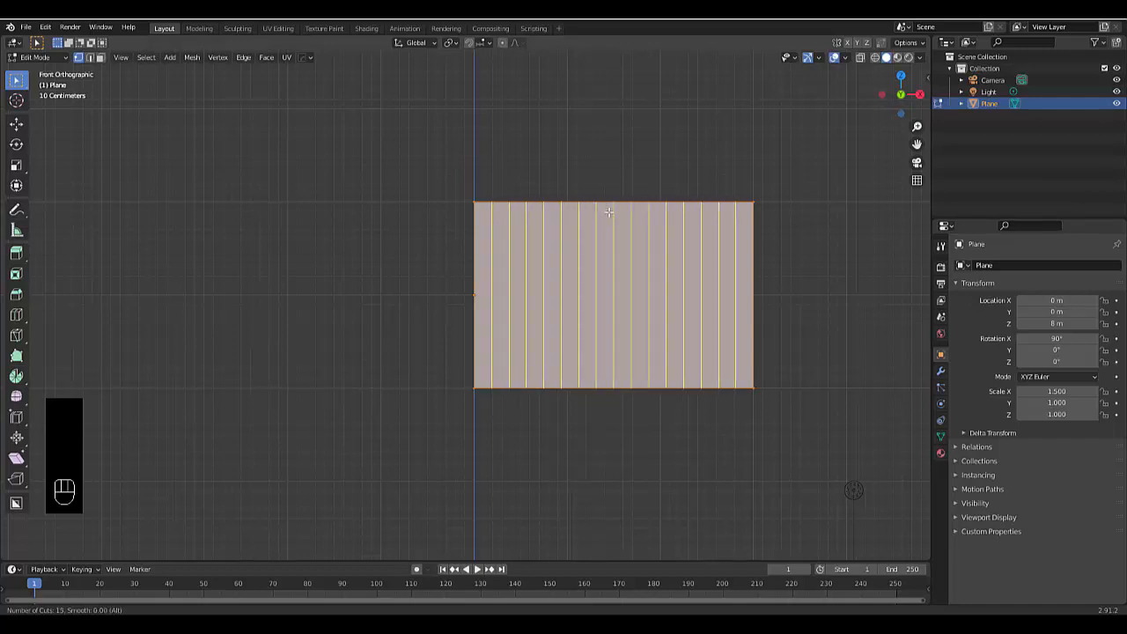
scroll(608, 213, up, 8)
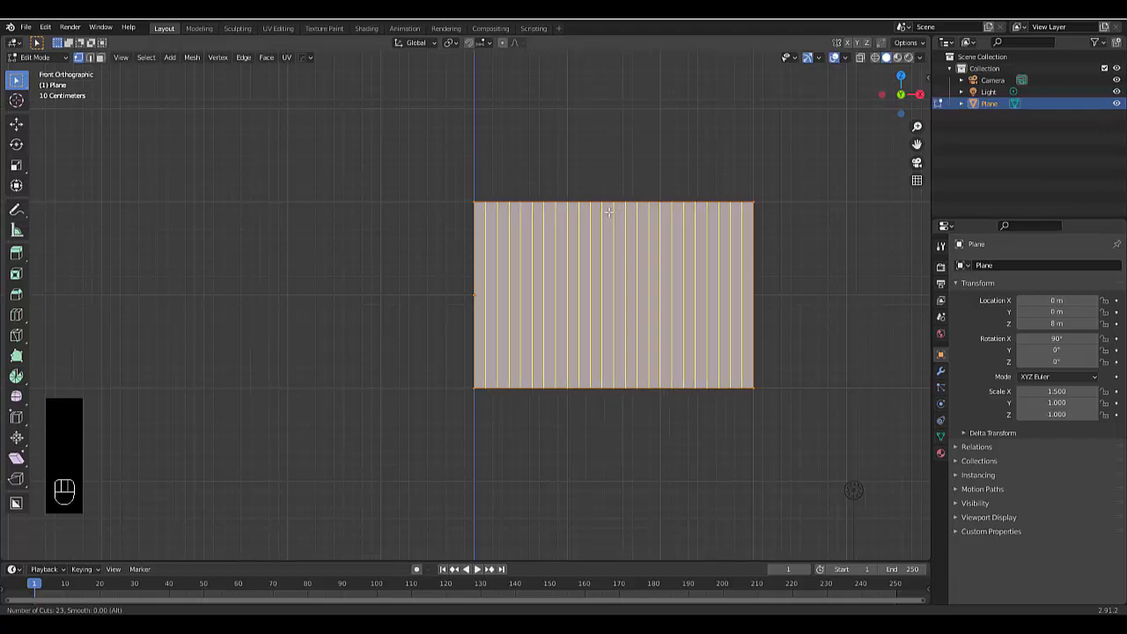
scroll(609, 212, up, 2)
scroll(608, 212, up, 4)
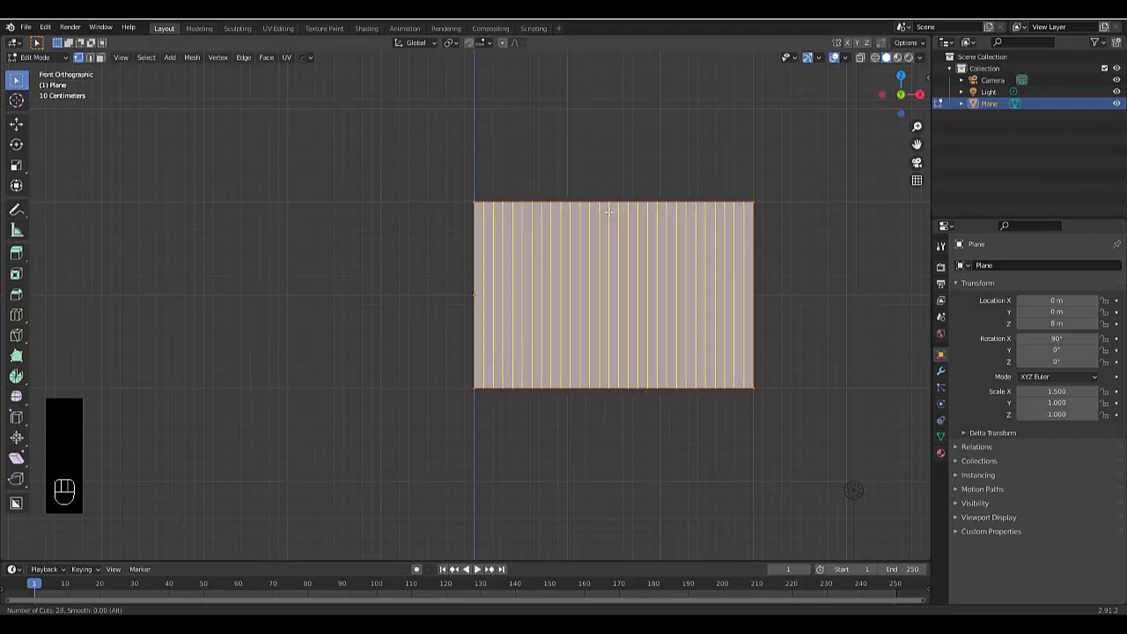
scroll(609, 213, up, 1)
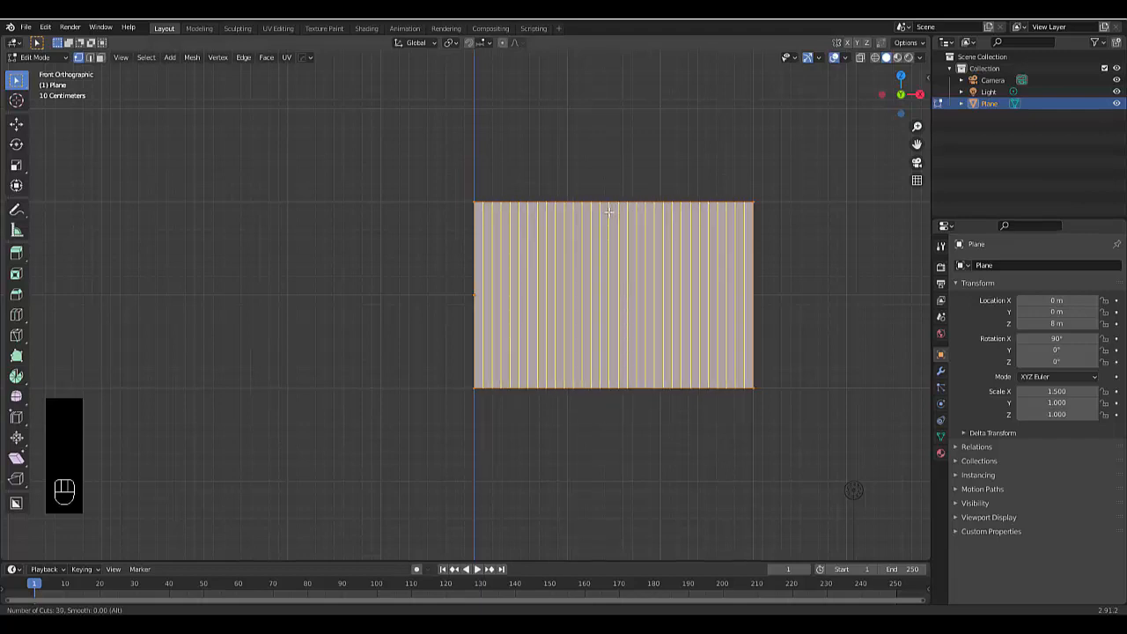
click(609, 212)
right_click(608, 212)
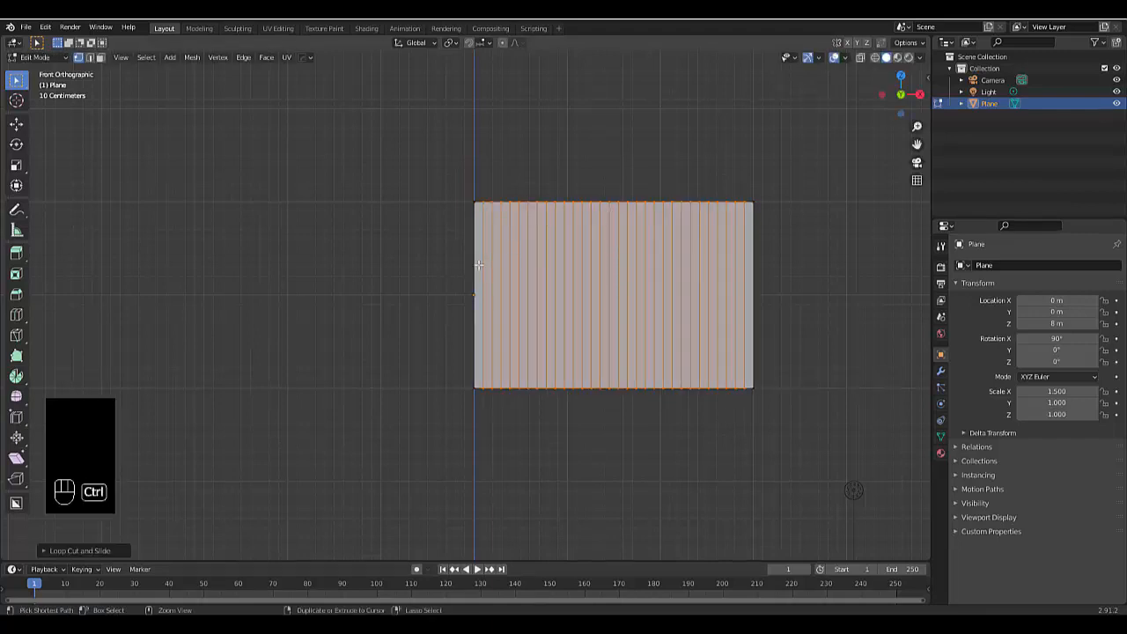
Step: Add 20 evenly spaced horizontal loop cuts across the plane without sliding them
key(ctrl+r)
scroll(478, 265, up, 18)
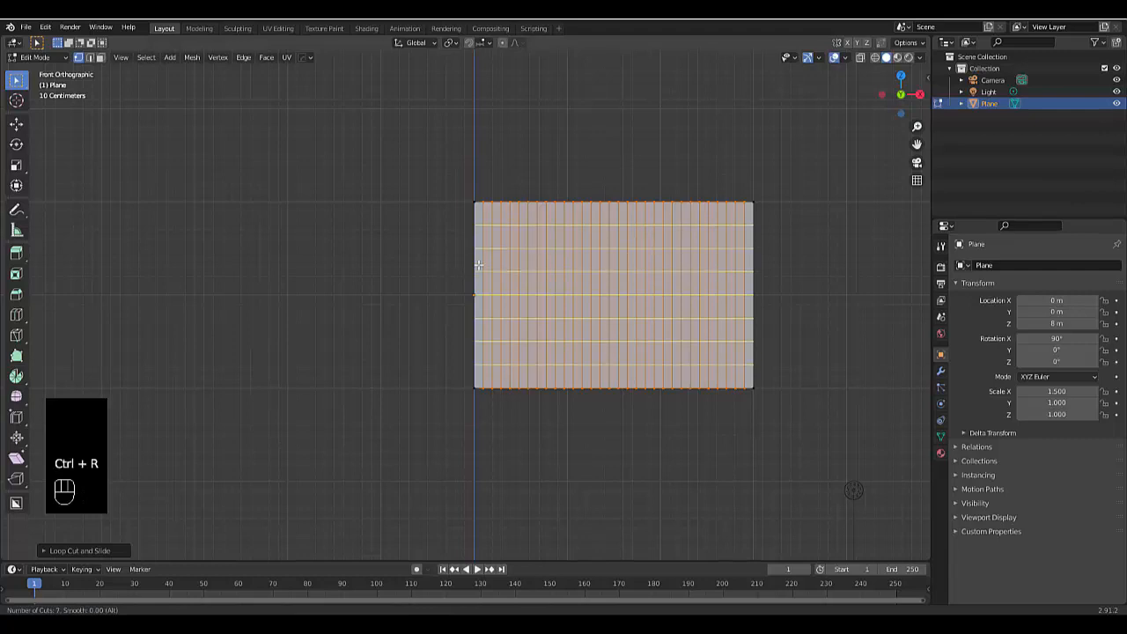
scroll(478, 264, down, 2)
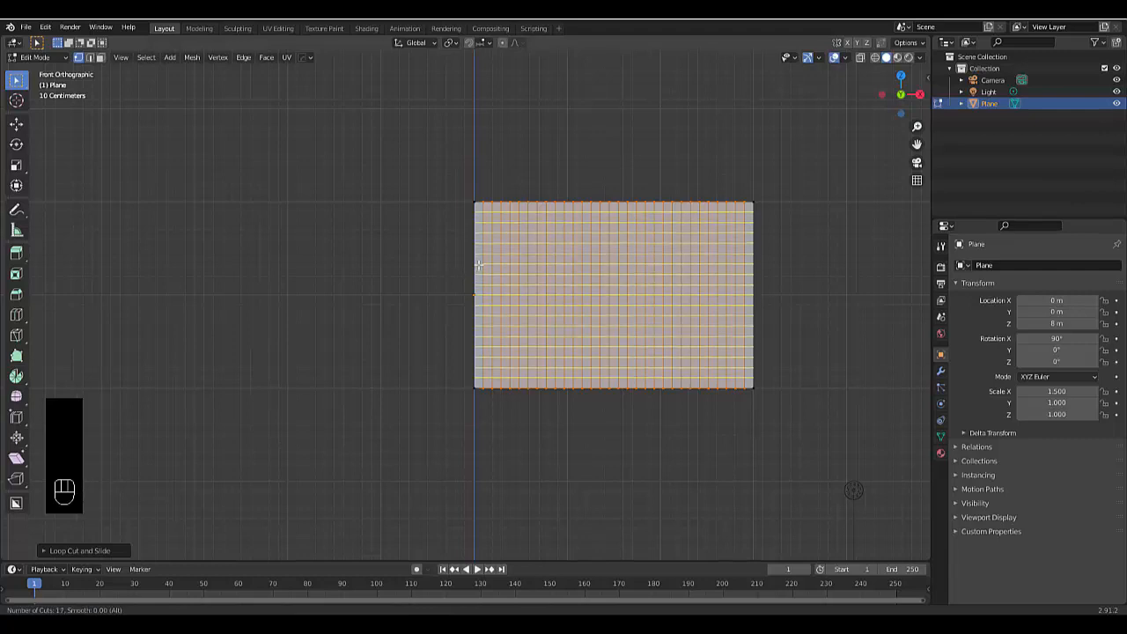
scroll(478, 264, up, 3)
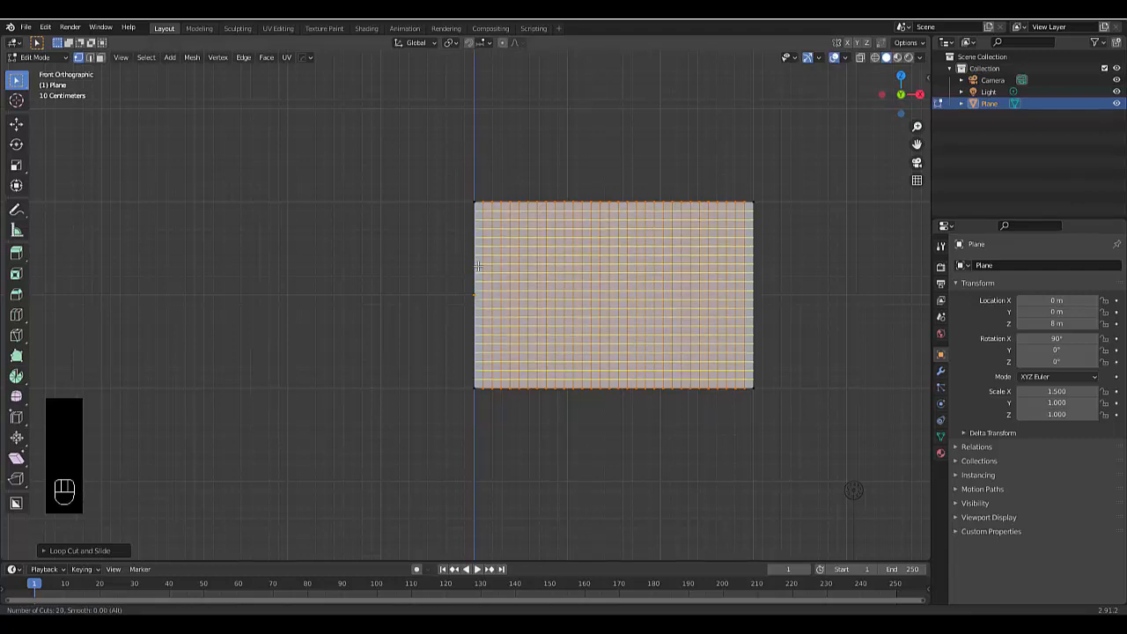
click(478, 265)
right_click(478, 264)
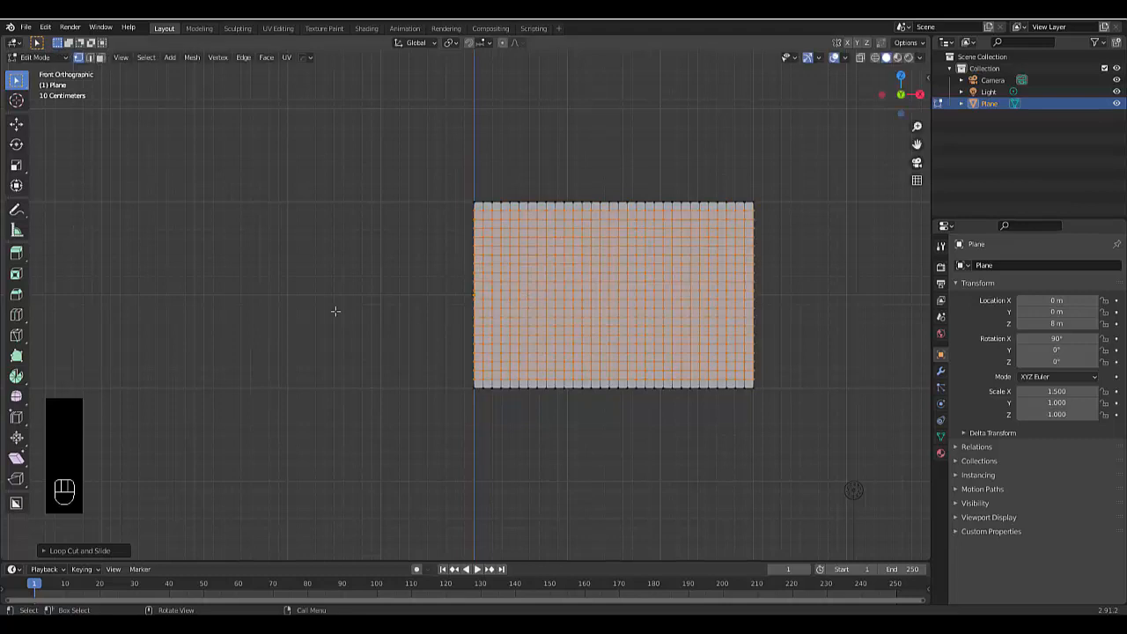
Step: Deselect the mesh and return the plane to Object Mode
click(314, 291)
key(Tab)
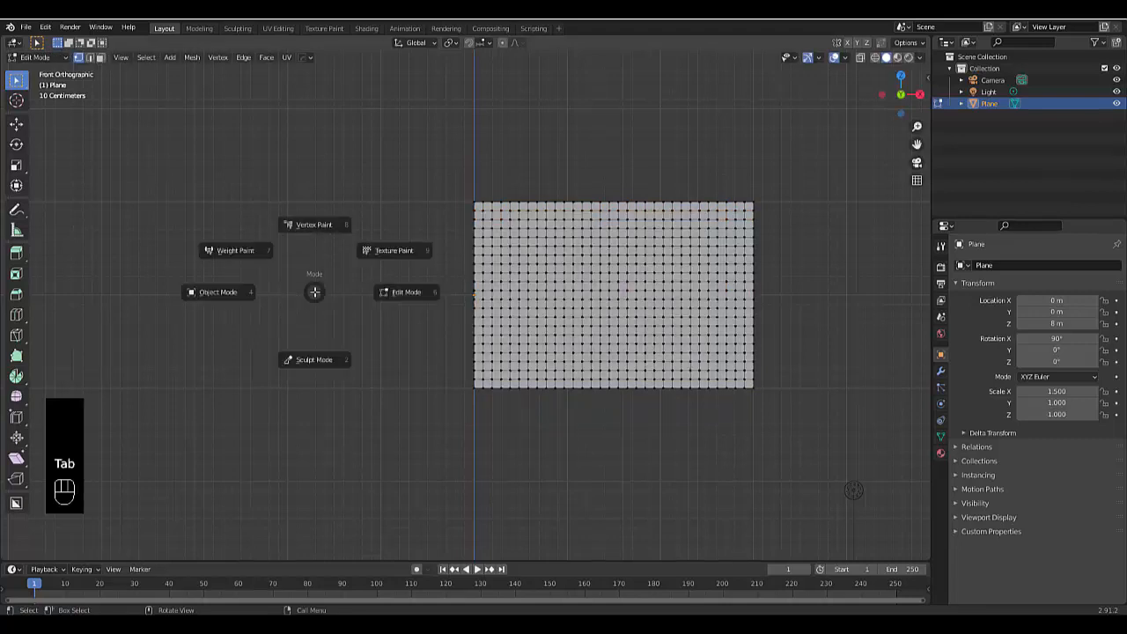
click(225, 308)
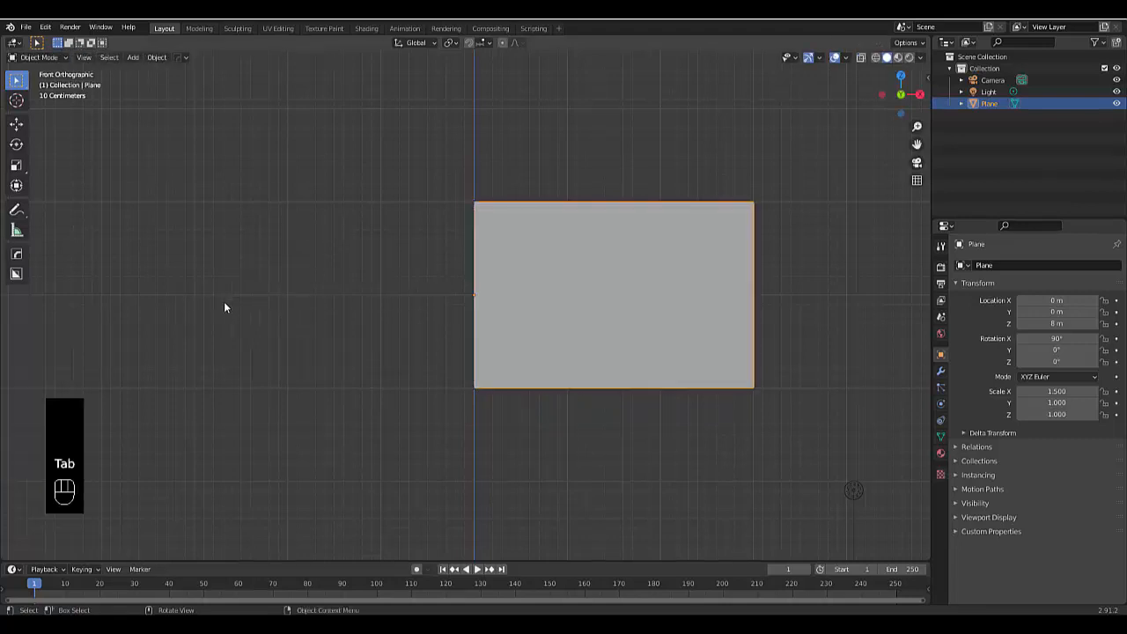
scroll(632, 292, down, 6)
scroll(699, 299, up, 5)
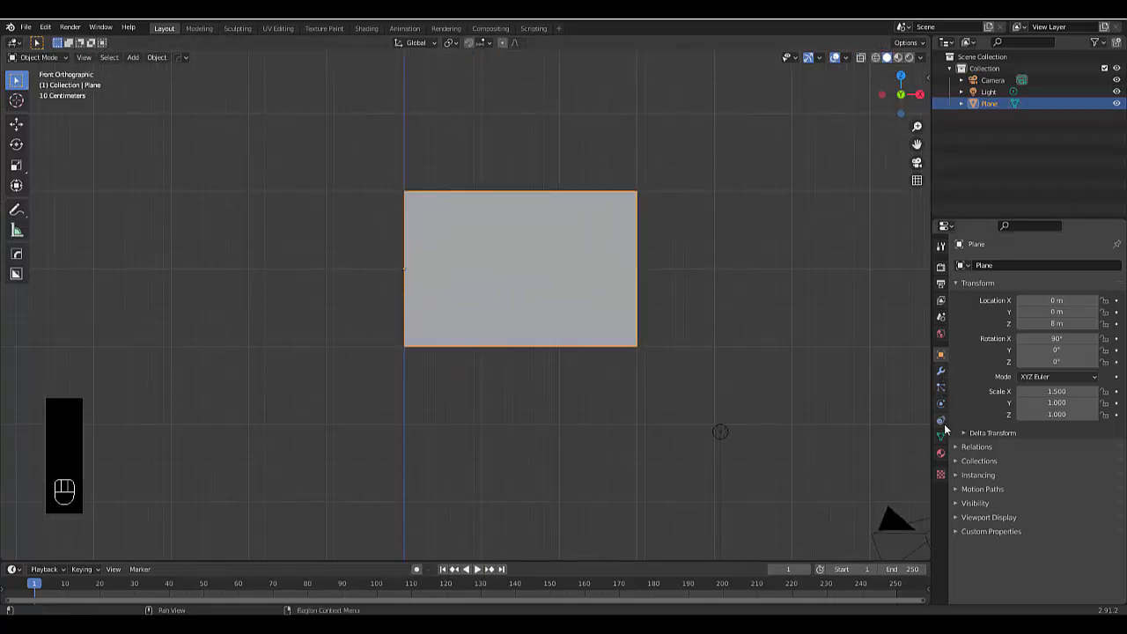
Step: Enable Cloth physics on the plane and set its vertex mass to 0.15 kg
click(941, 406)
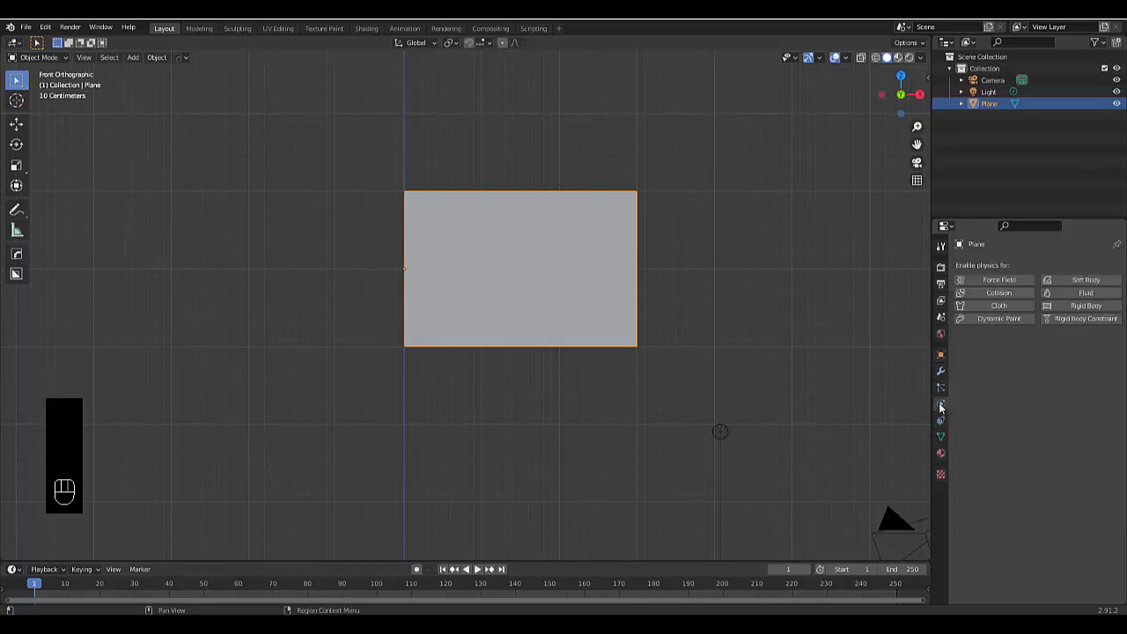
click(999, 306)
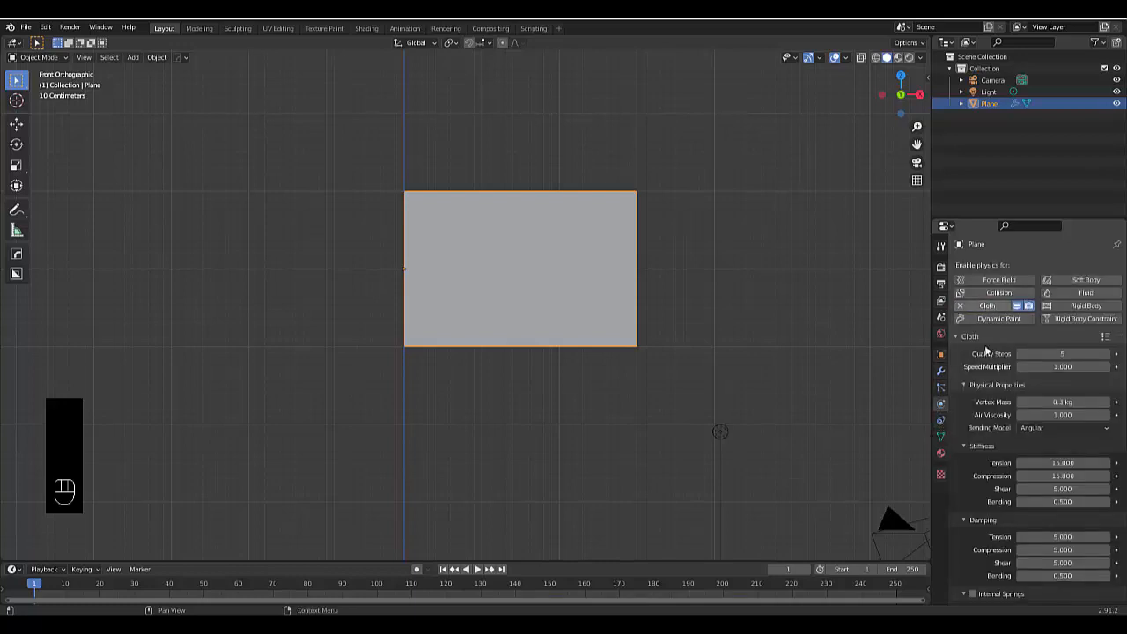
click(1063, 402)
text(0)
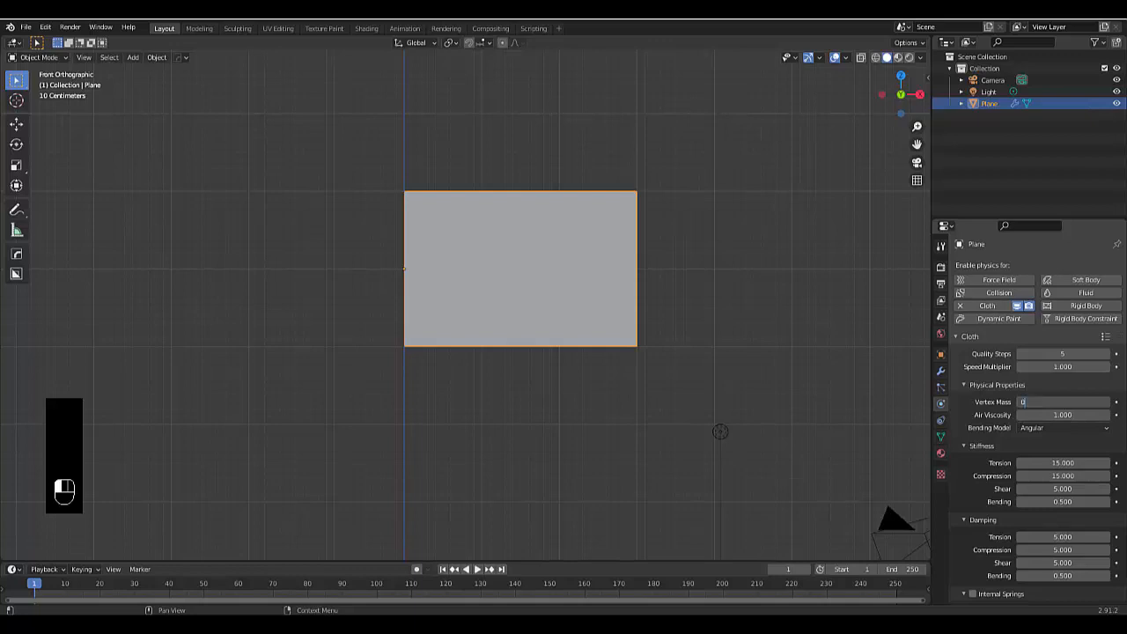
text(.15)
key(Return)
Step: Expand the cloth's Shape settings and locate the Pin Group option
scroll(1033, 429, down, 4)
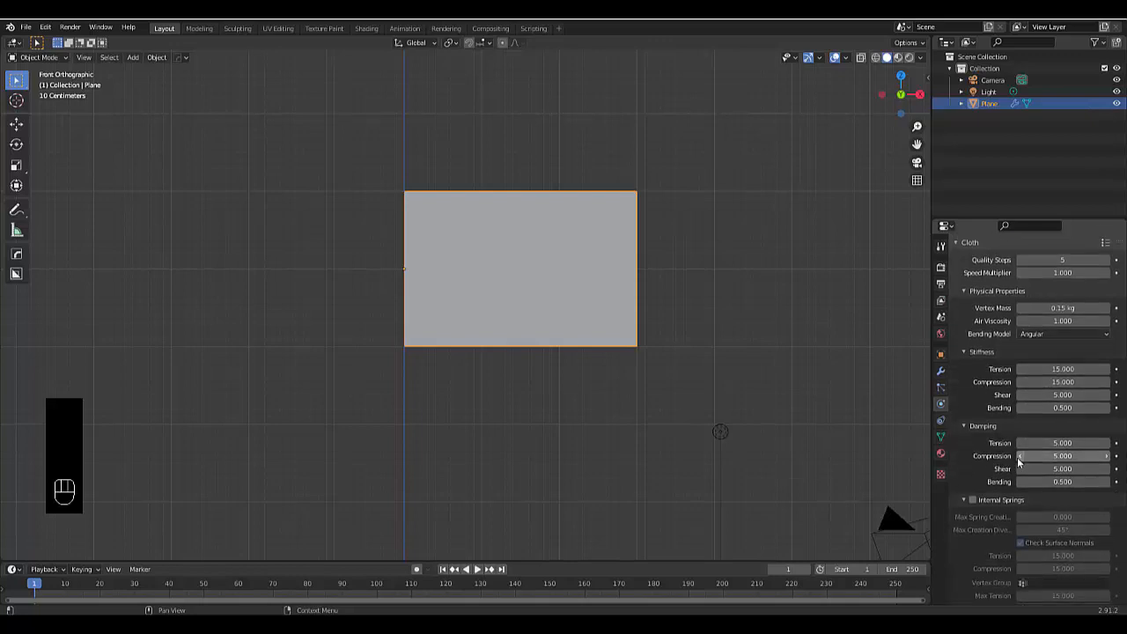
scroll(1018, 456, down, 2)
scroll(1017, 457, down, 6)
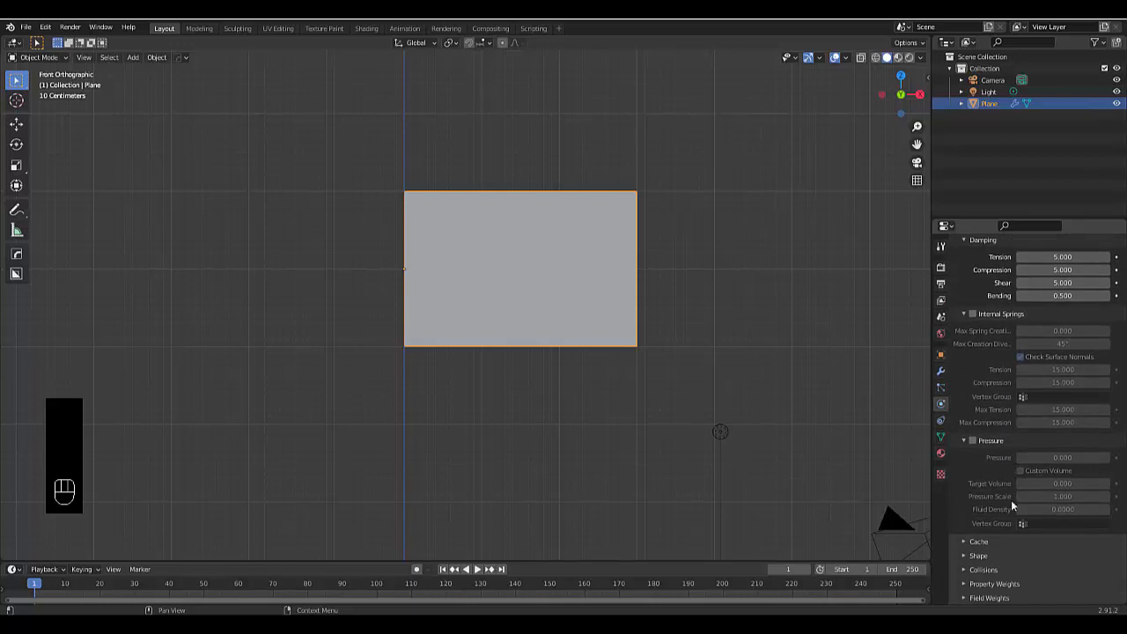
click(977, 555)
scroll(986, 506, down, 4)
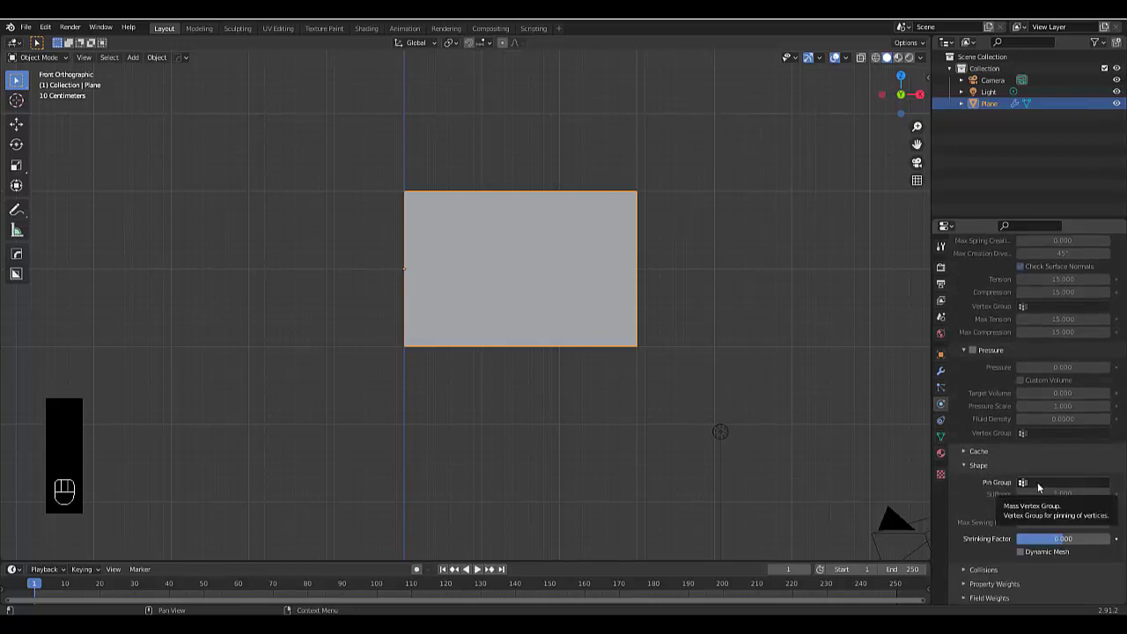
Step: Play the cloth simulation briefly, stop it and return to the first frame
key(space)
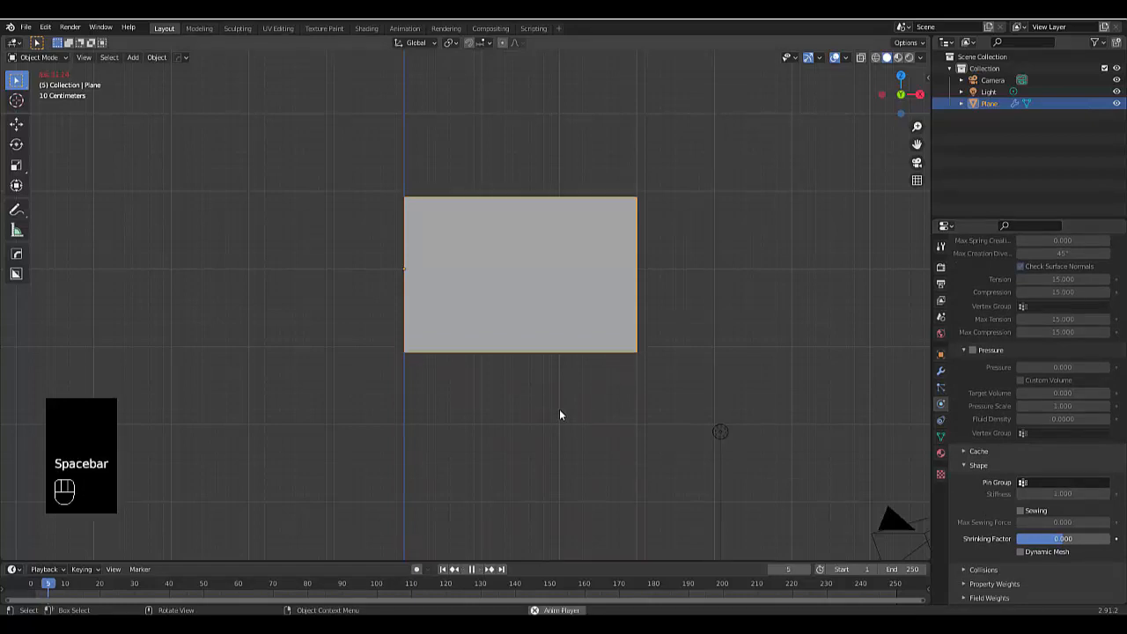
key(space)
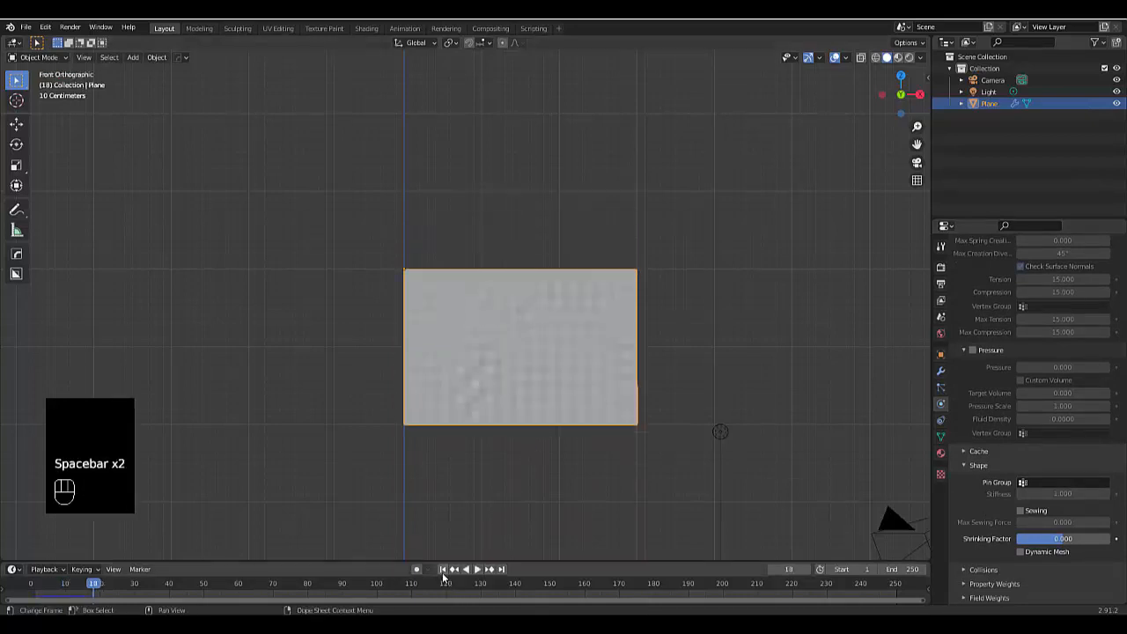
click(443, 570)
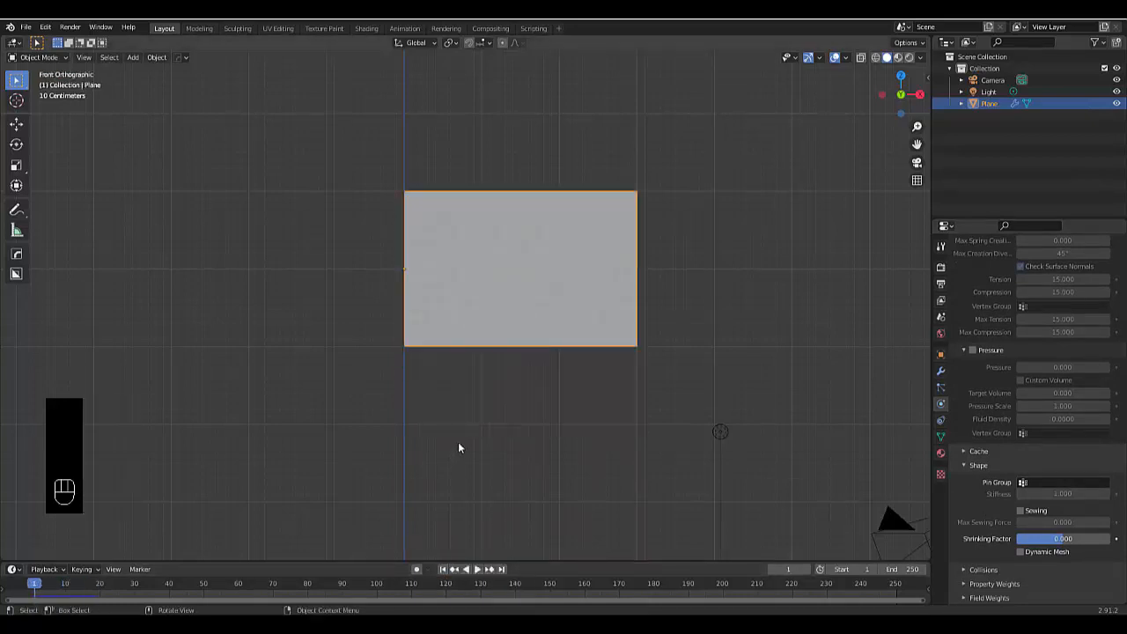
Step: In Edit Mode with face selection, select the upper and lower corner faces on the plane's origin-side edge and show the mesh's vertex group settings
key(Tab)
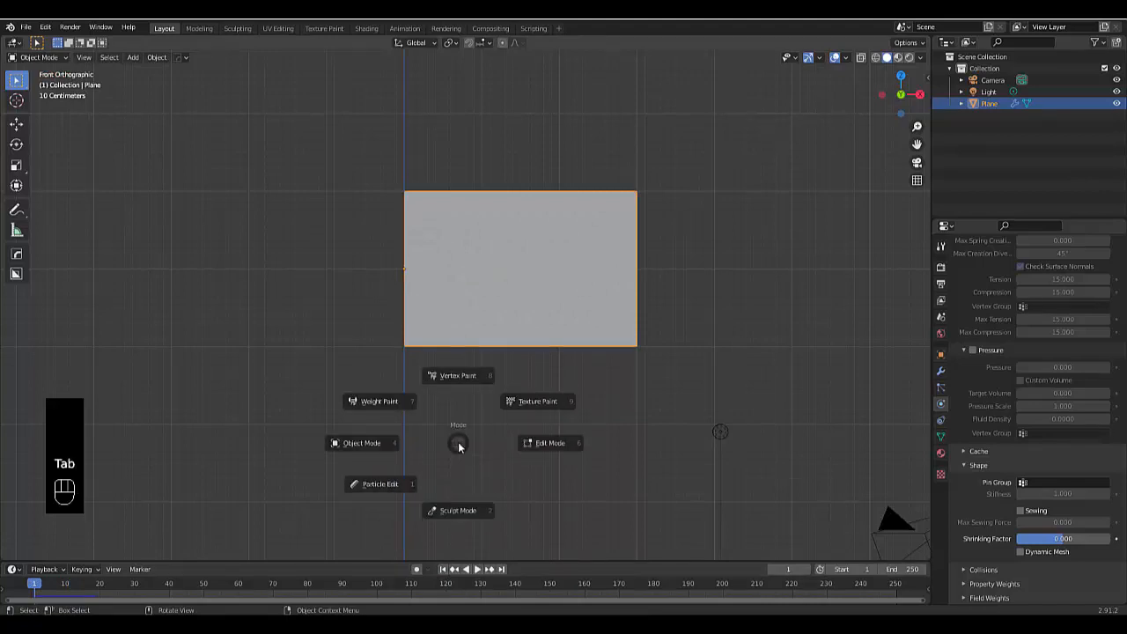
click(554, 440)
key(3)
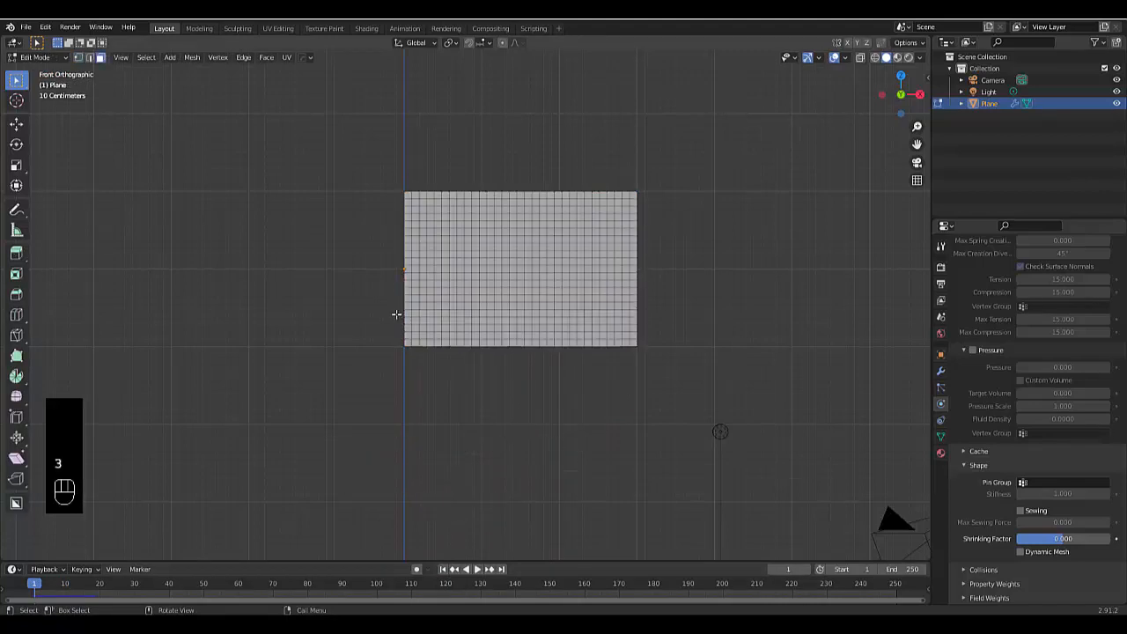
scroll(336, 247, up, 1)
scroll(337, 248, up, 1)
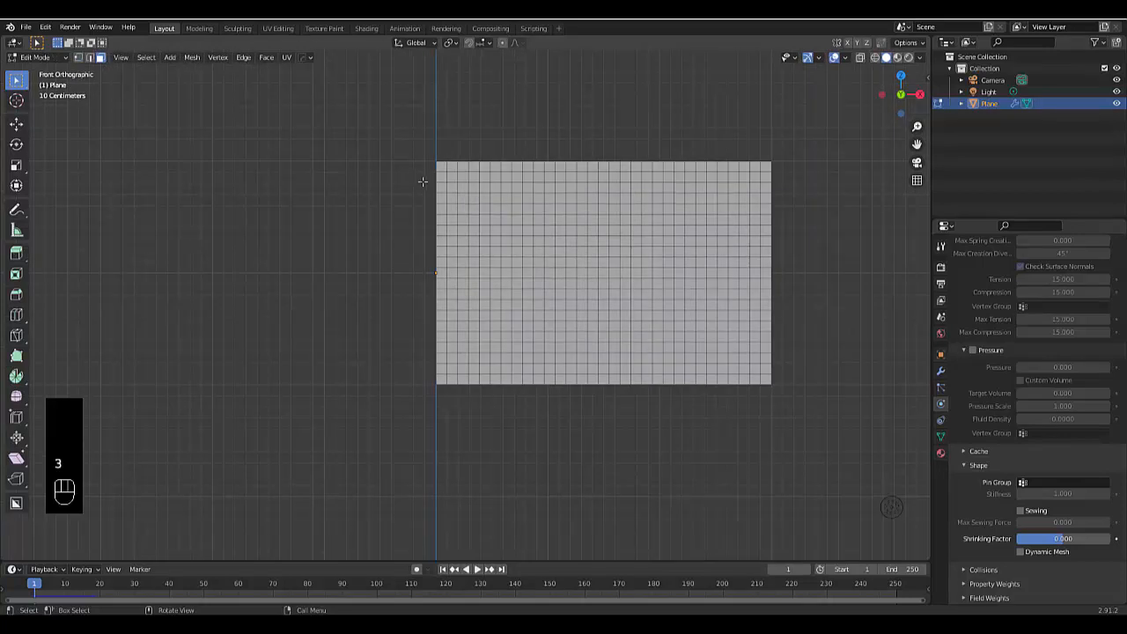
shift+click(441, 168)
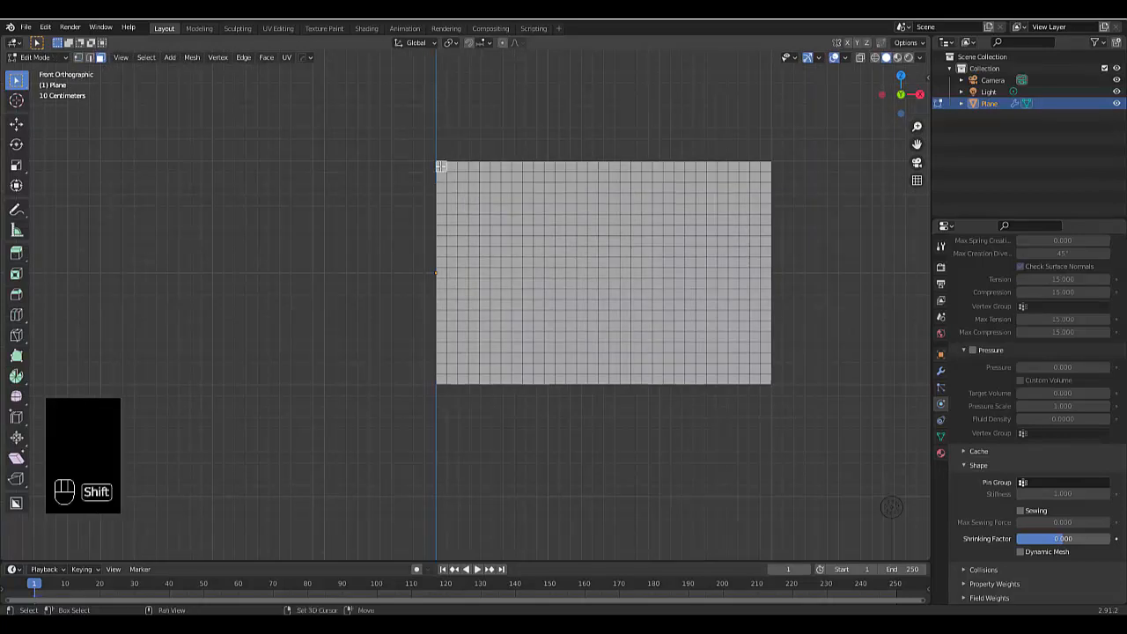
shift+click(437, 380)
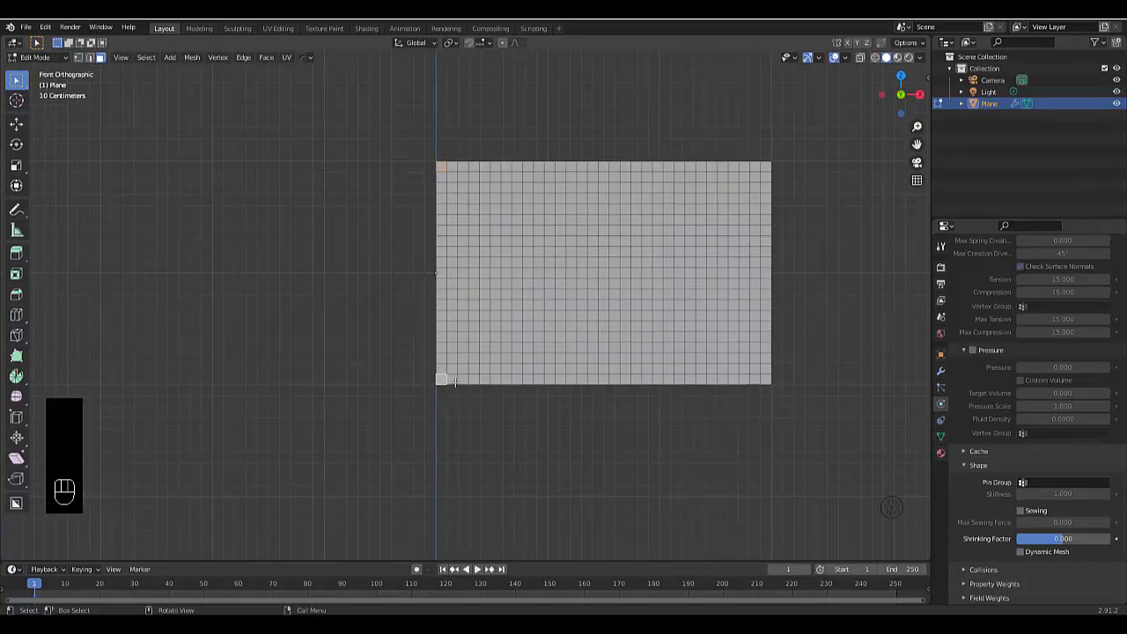
click(941, 438)
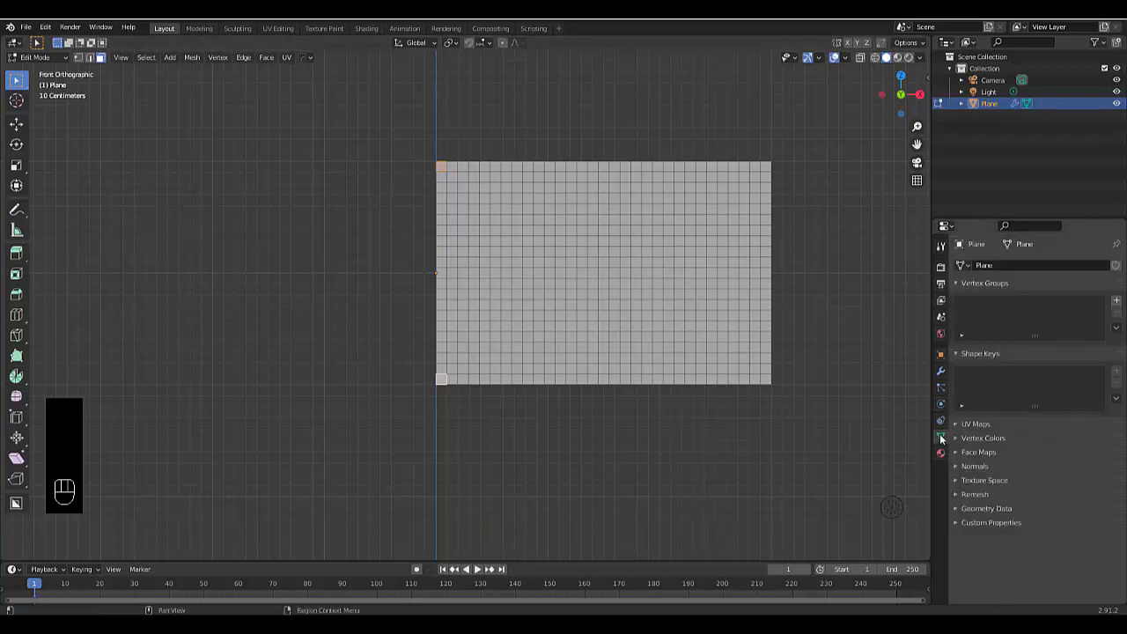
Step: Create a vertex group named "Flag Pin points" and assign the two selected corner faces to it
click(1116, 302)
double_click(1019, 305)
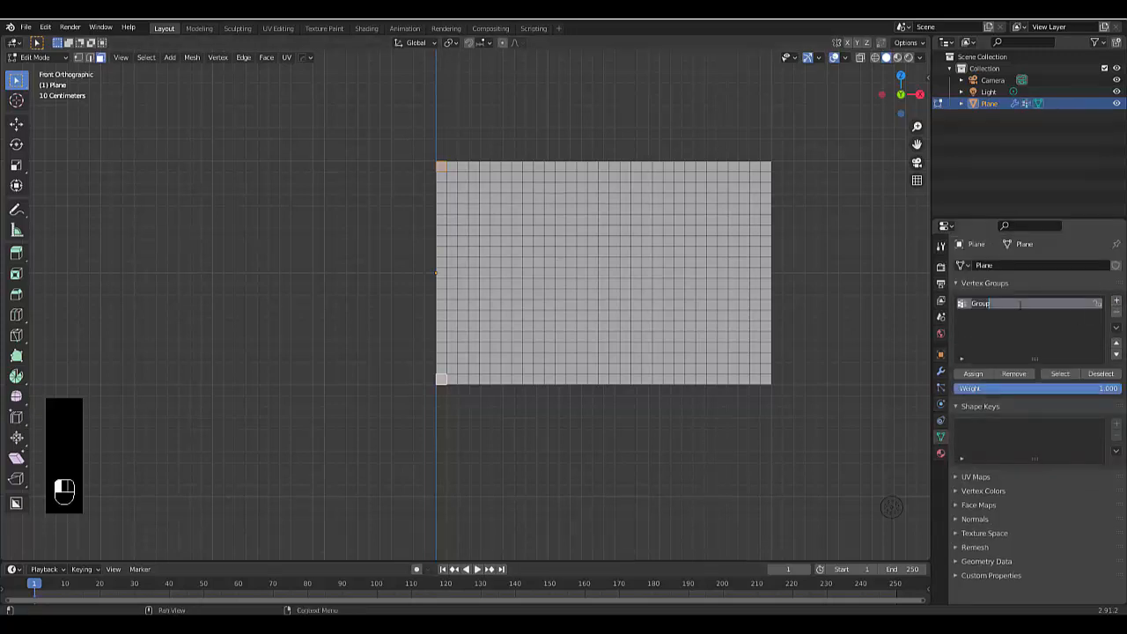
text(Pin points)
key(Home)
text(Flag)
key(Return)
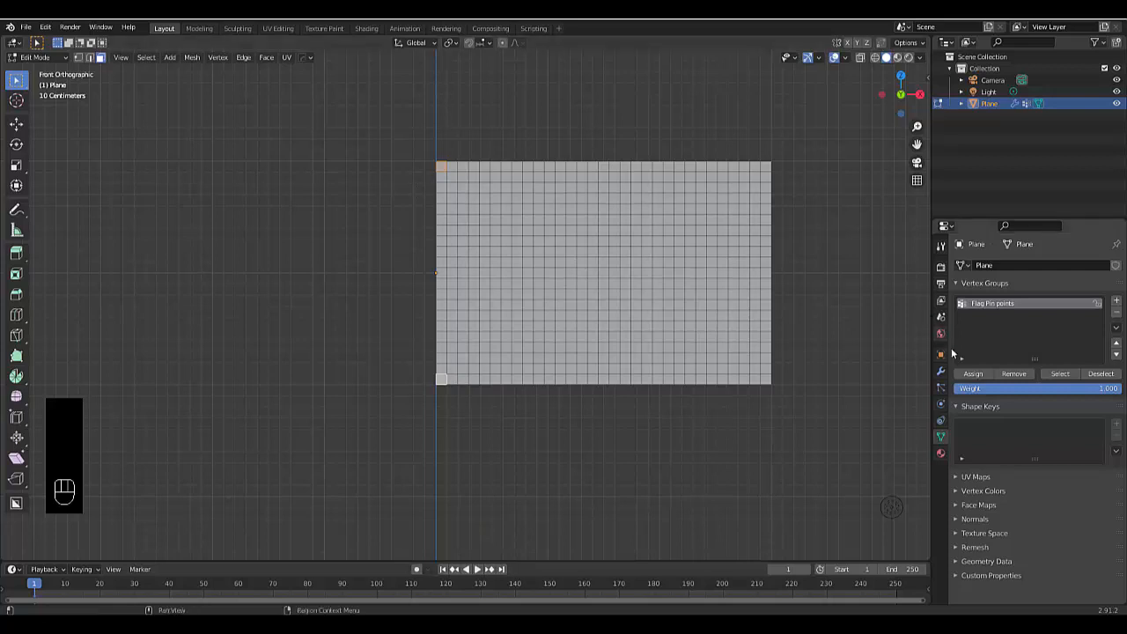
click(972, 374)
Step: Set the cloth's Pin Group to the "Flag Pin points" vertex group in its Shape settings
click(939, 406)
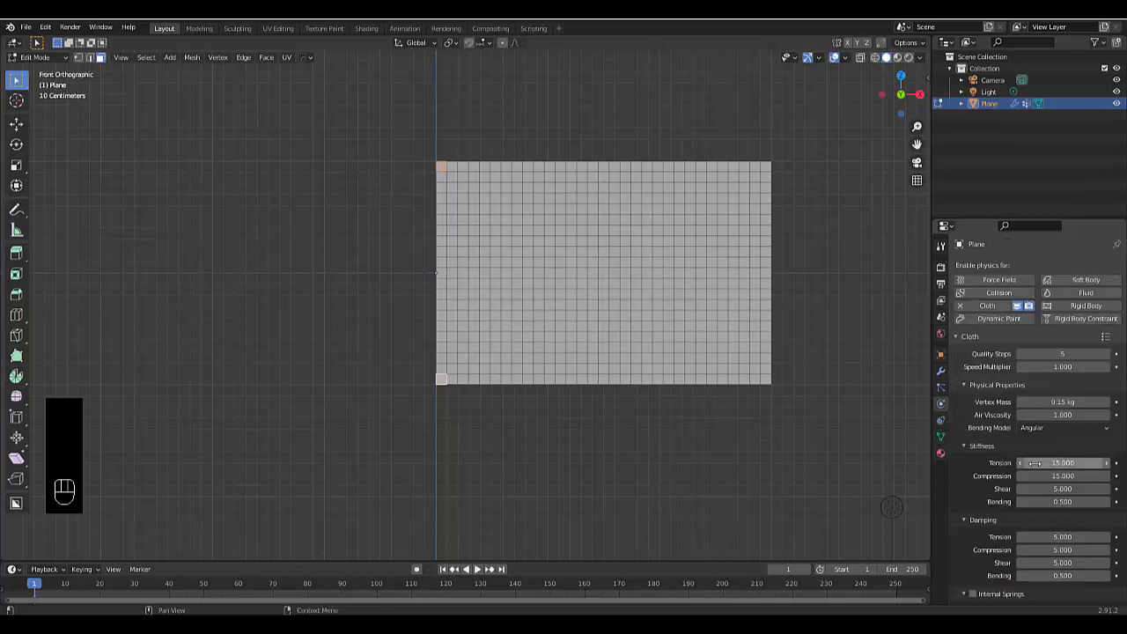
scroll(991, 472, down, 4)
scroll(997, 476, down, 9)
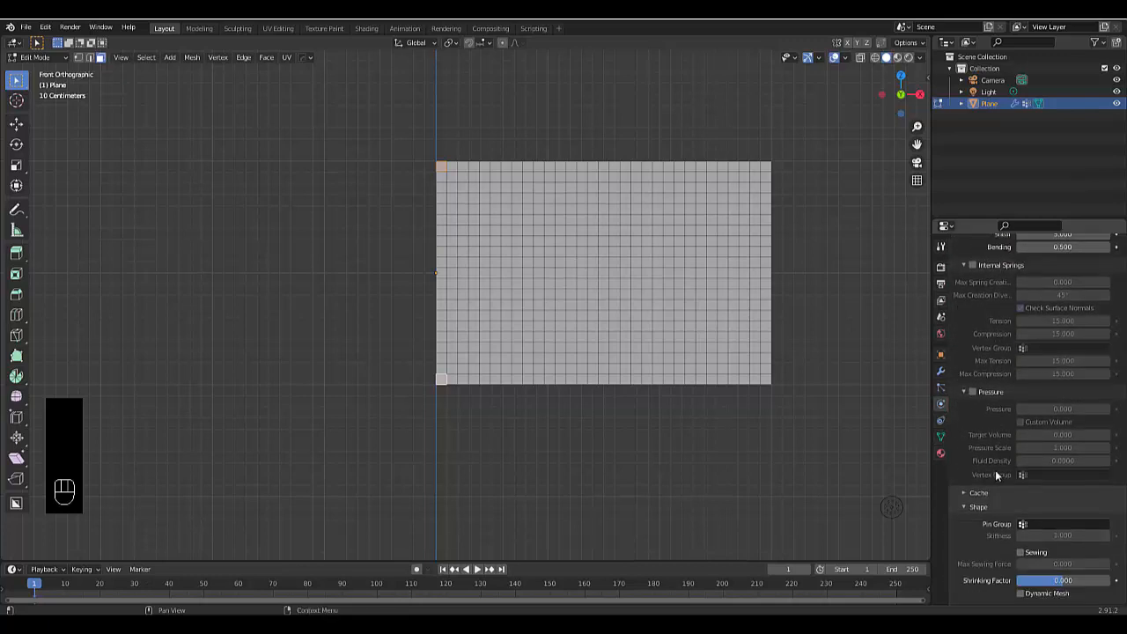
click(1044, 484)
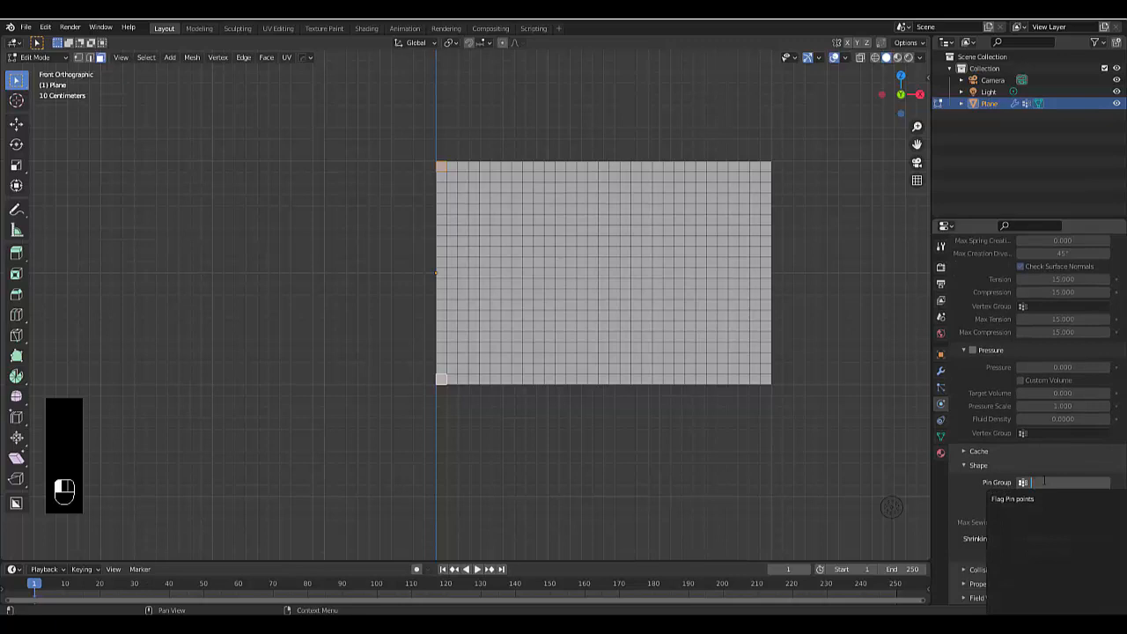
click(1027, 499)
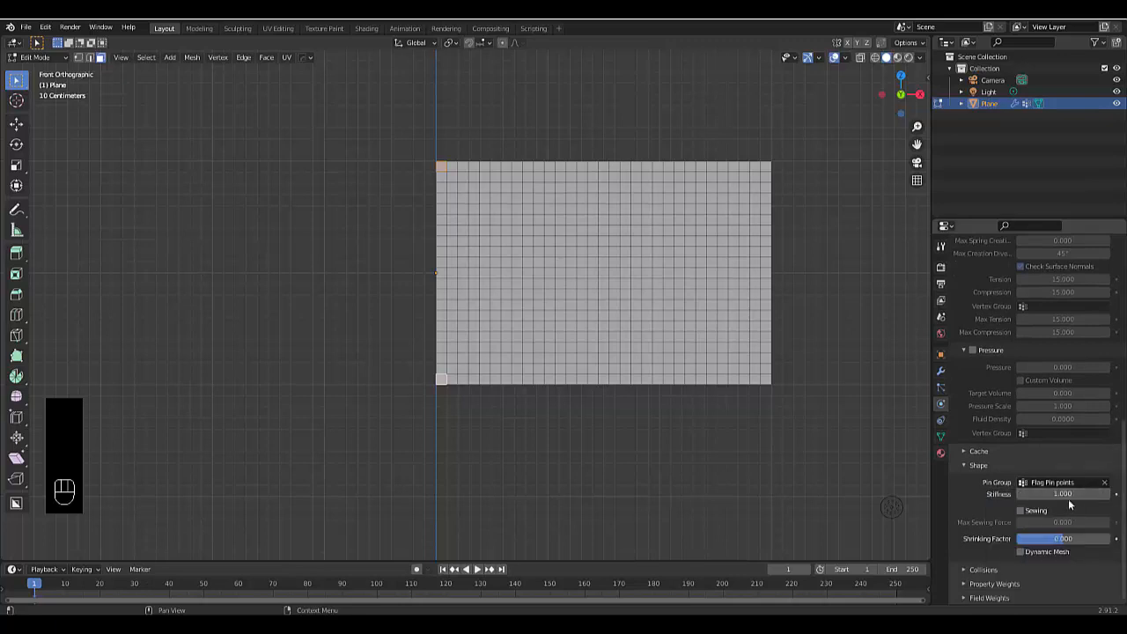
Step: Enable Self Collisions for the cloth and set the self-collision distance to 0.02 m
click(983, 570)
scroll(999, 520, down, 5)
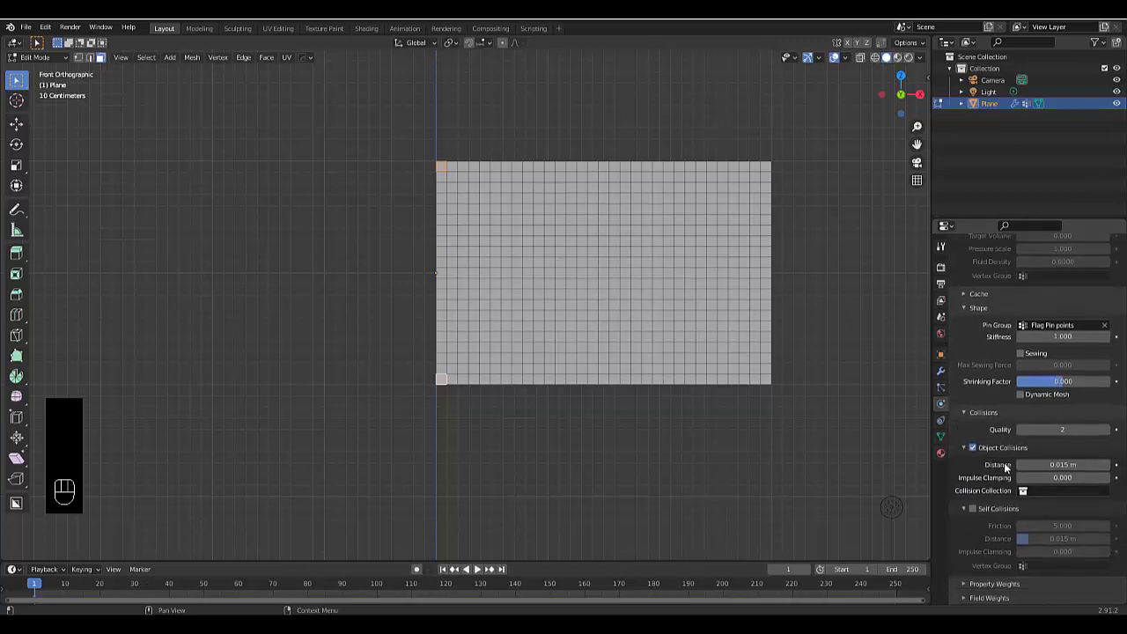
click(972, 508)
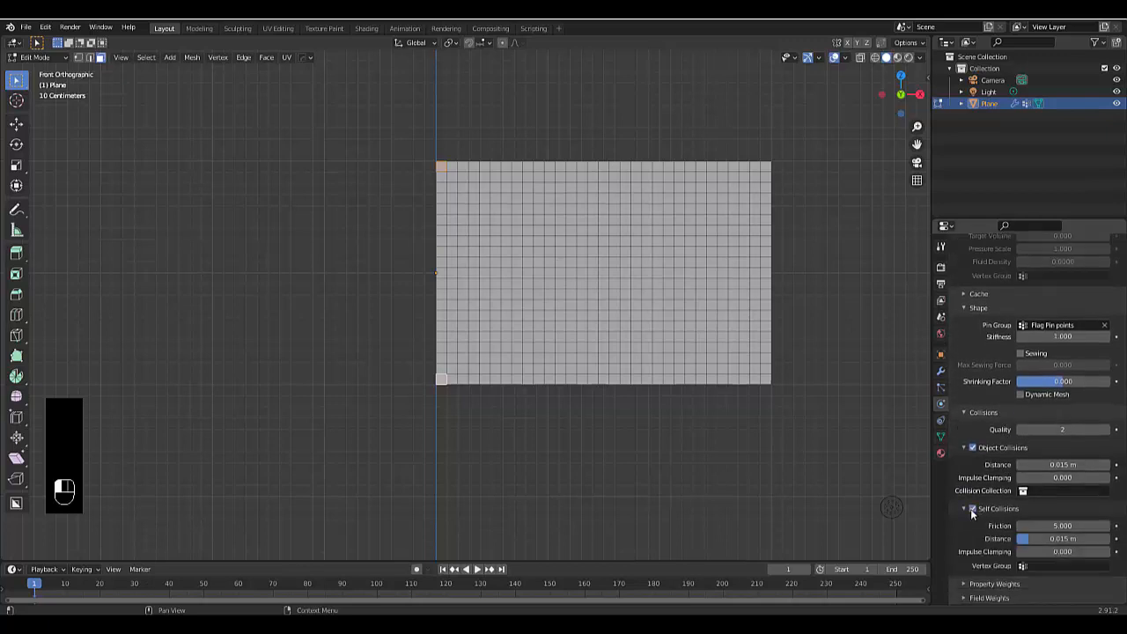
click(1047, 538)
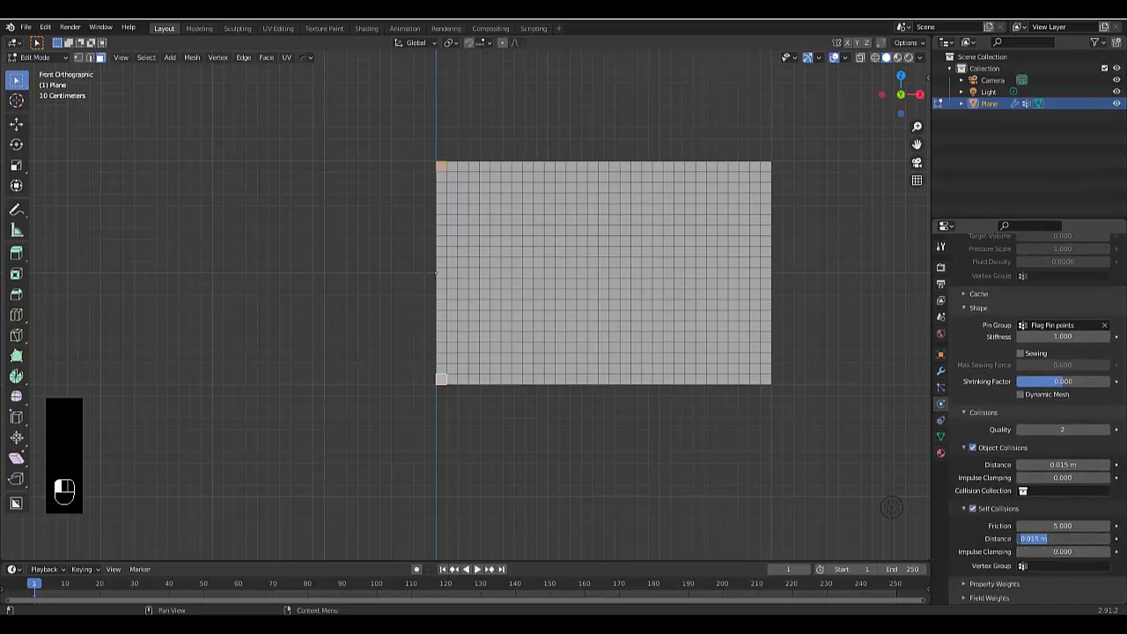
text(0.02)
key(Return)
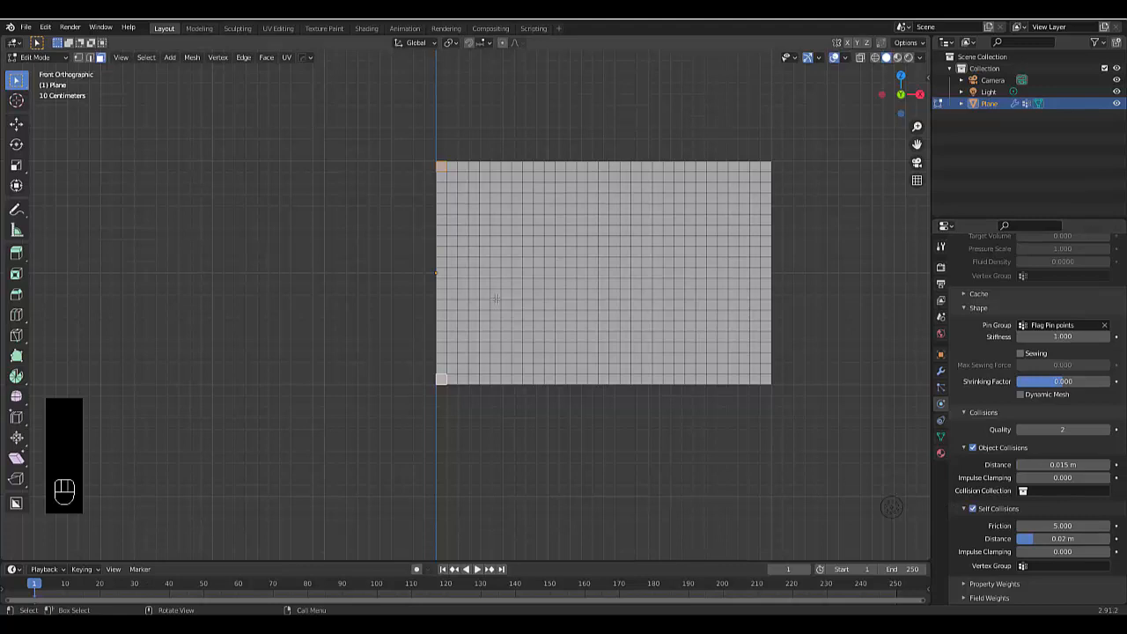
Step: Return to Object Mode and play the pinned cloth simulation to about frame 110
scroll(557, 414, down, 3)
scroll(556, 370, up, 3)
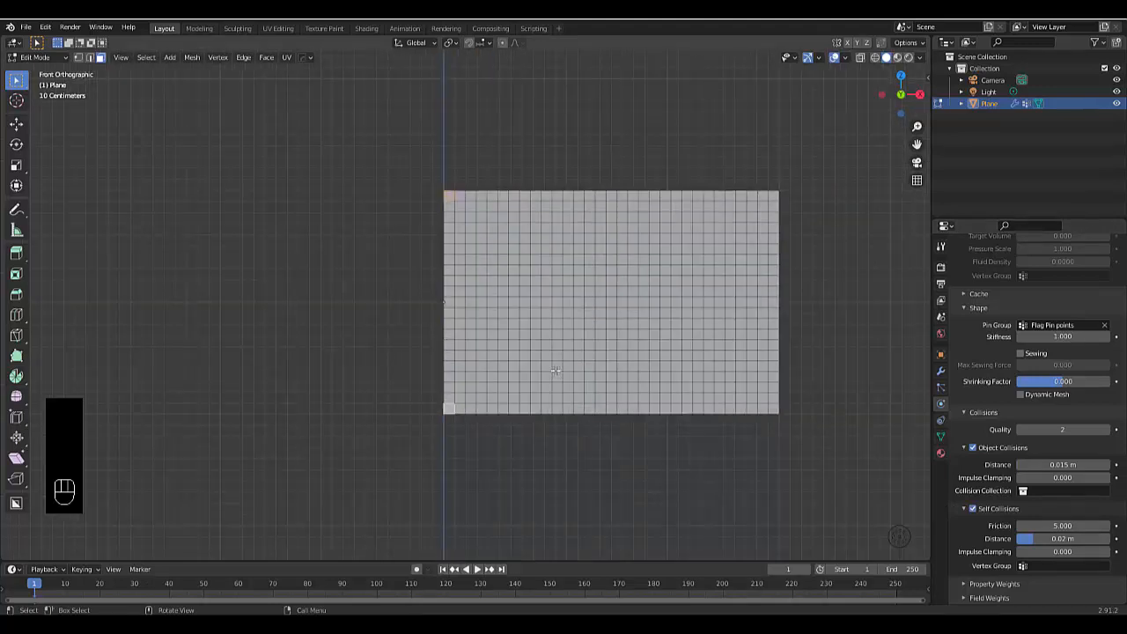
key(Tab)
scroll(520, 370, down, 4)
key(space)
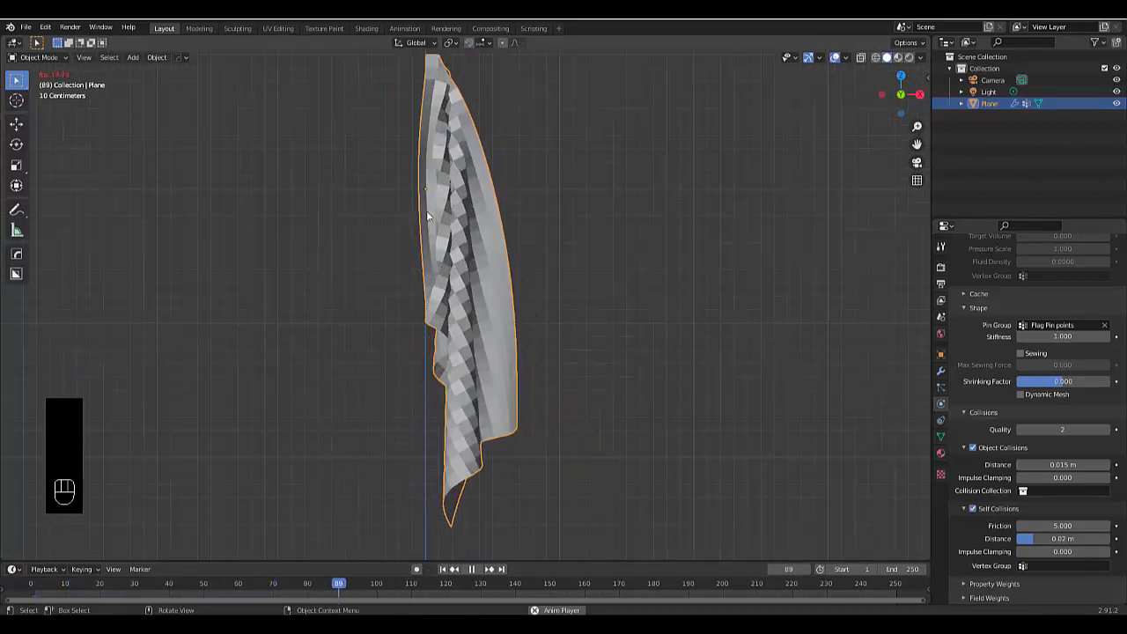
key(space)
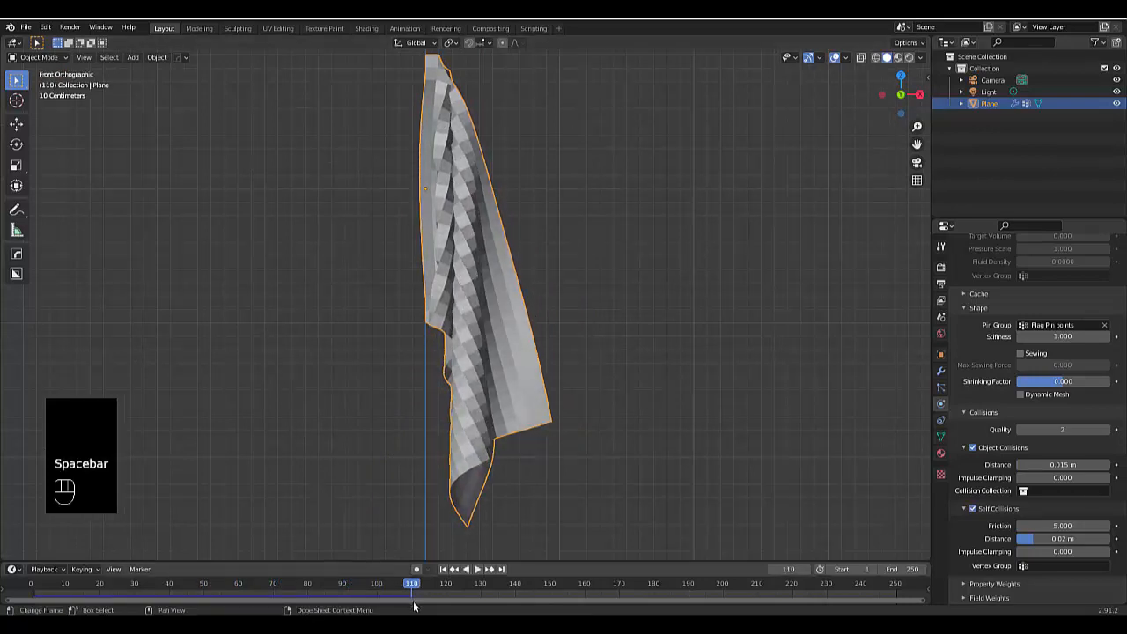
Step: Shade the cloth plane smooth, replay the simulation from the start, and return to the first frame
right_click(476, 340)
click(475, 353)
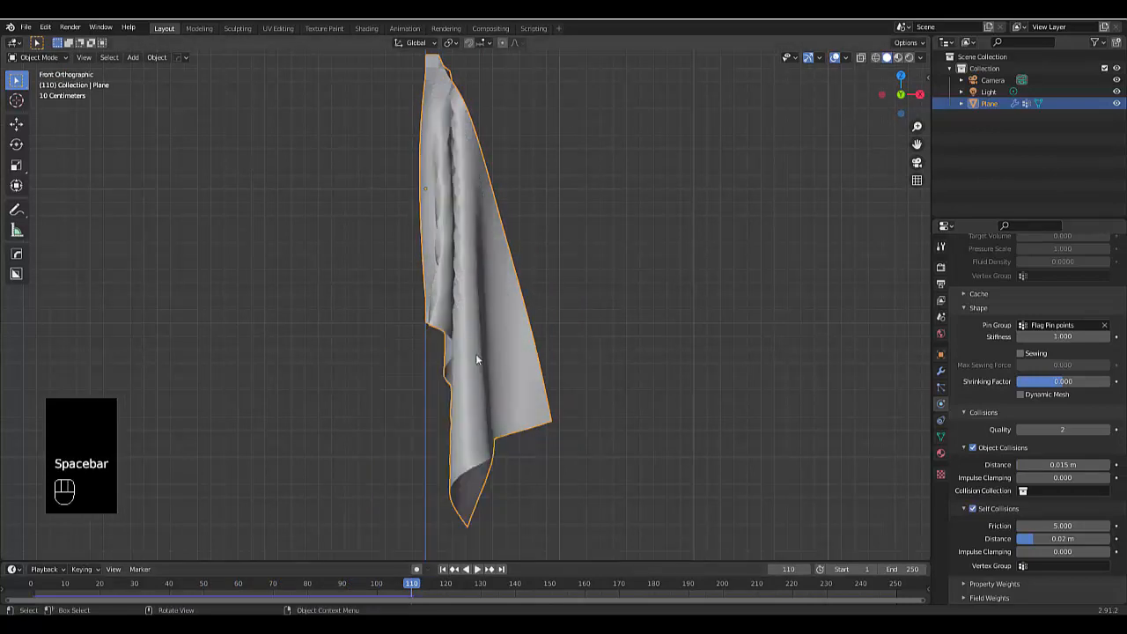
click(443, 570)
key(space)
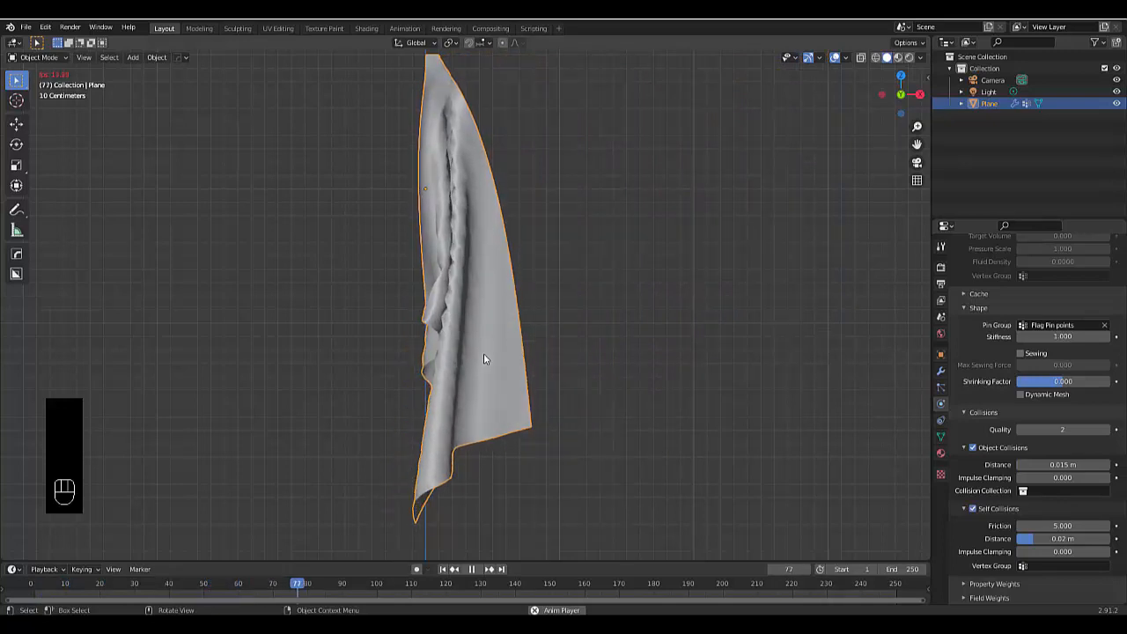
key(space)
click(443, 570)
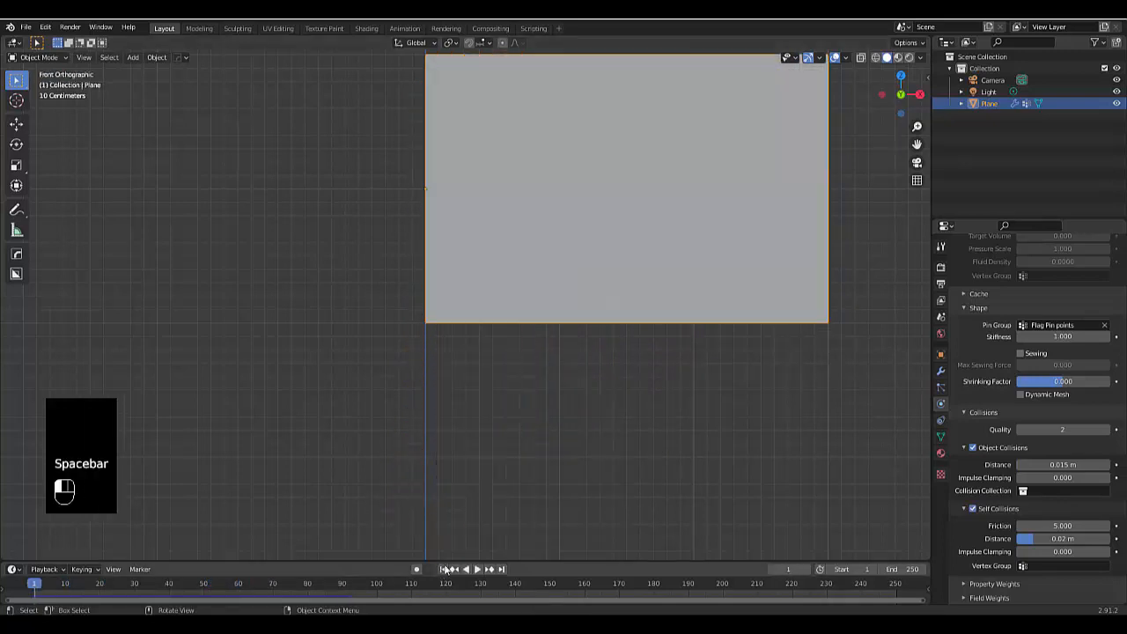
Step: Add a Wind force field to the scene
scroll(518, 374, down, 8)
key(shift+a)
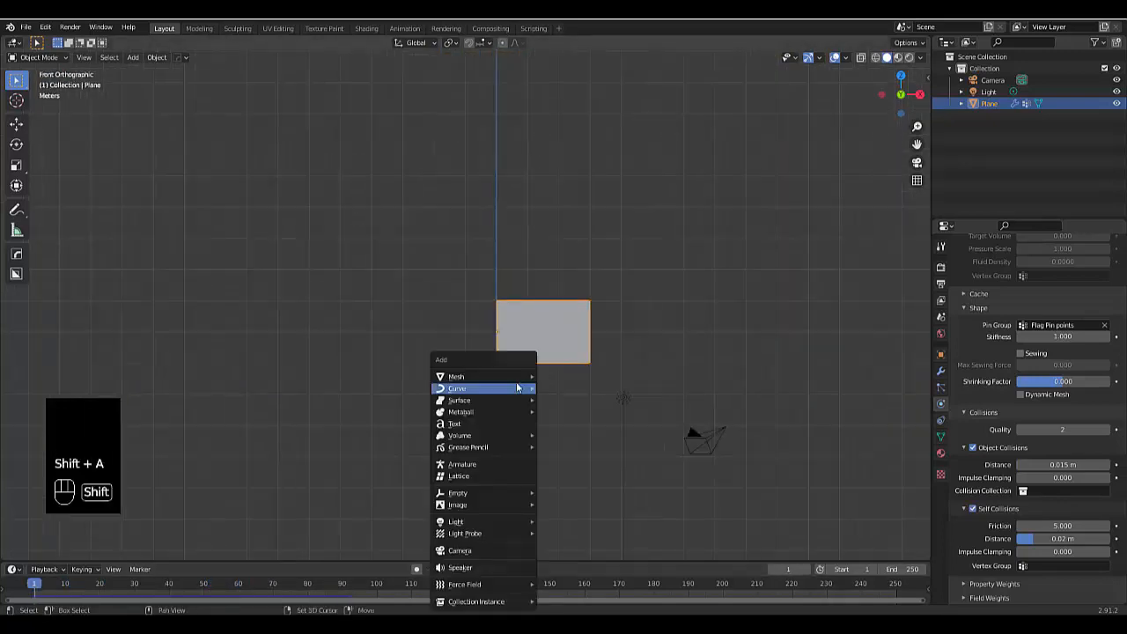
mouse_move(508, 516)
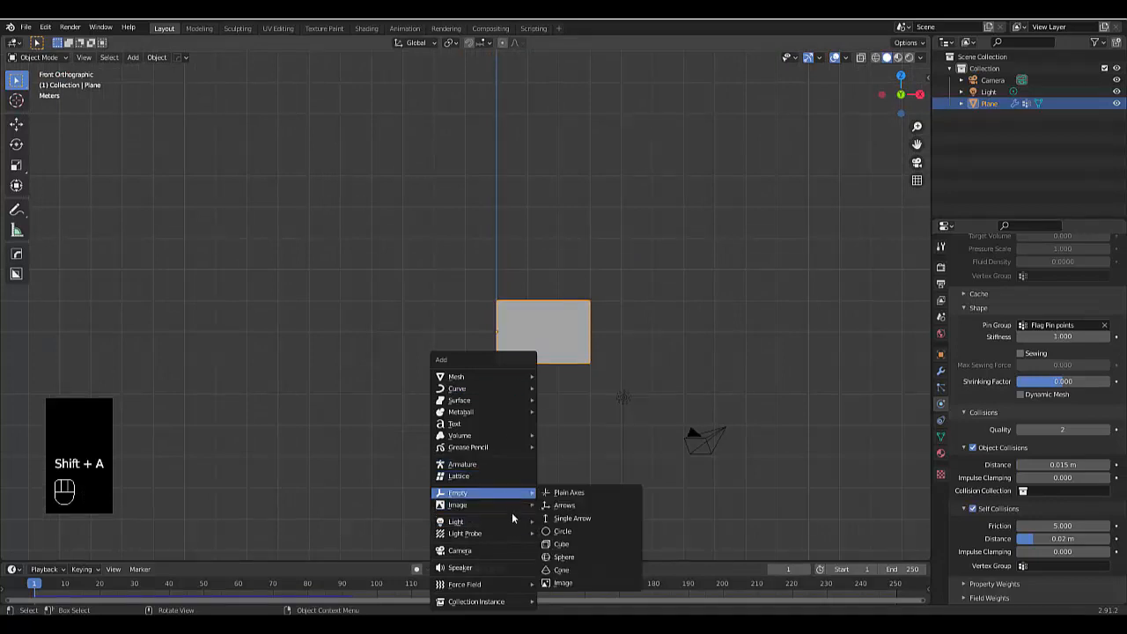
mouse_move(480, 585)
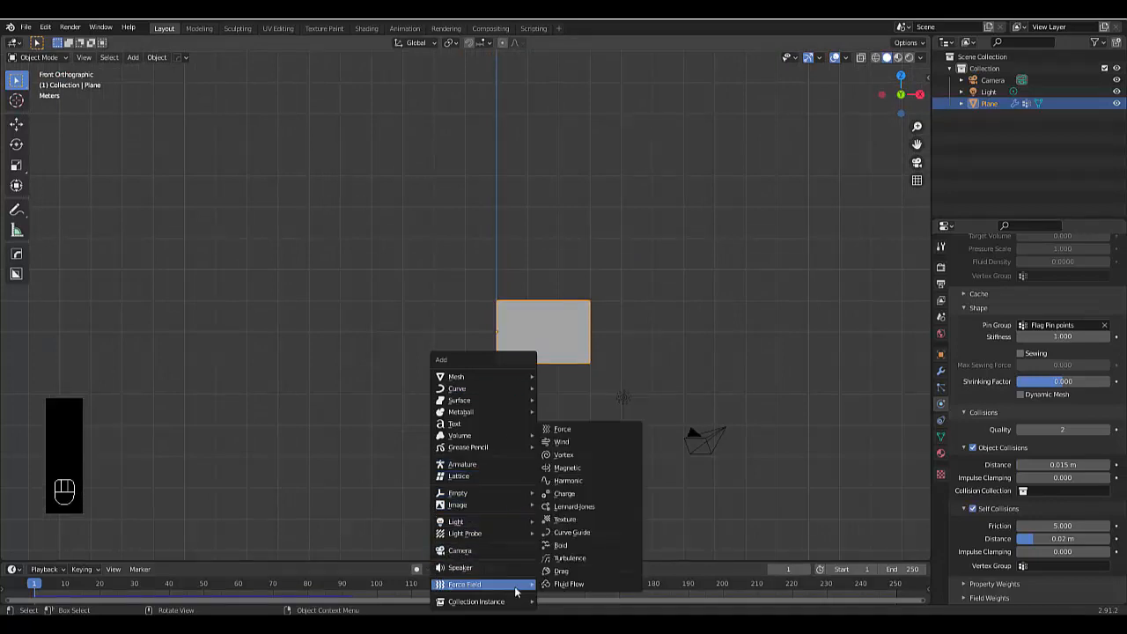
click(561, 441)
Step: Move the wind force field beyond the plane's pinned edge and rotate it to blow toward the plane at a slight upward angle
key(g)
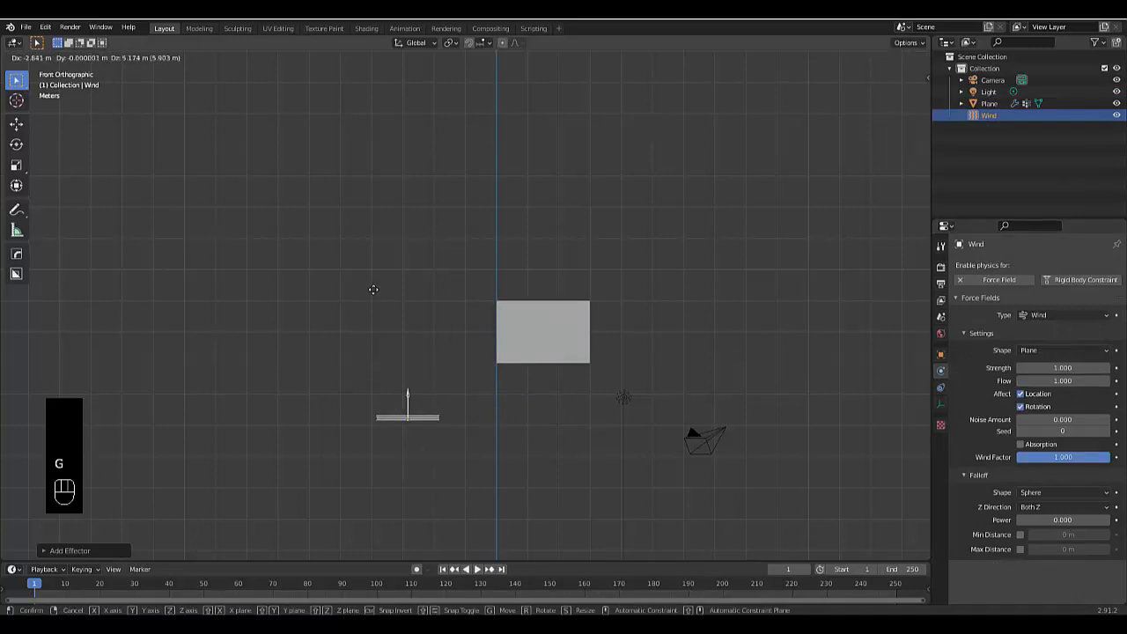
click(348, 252)
key(r)
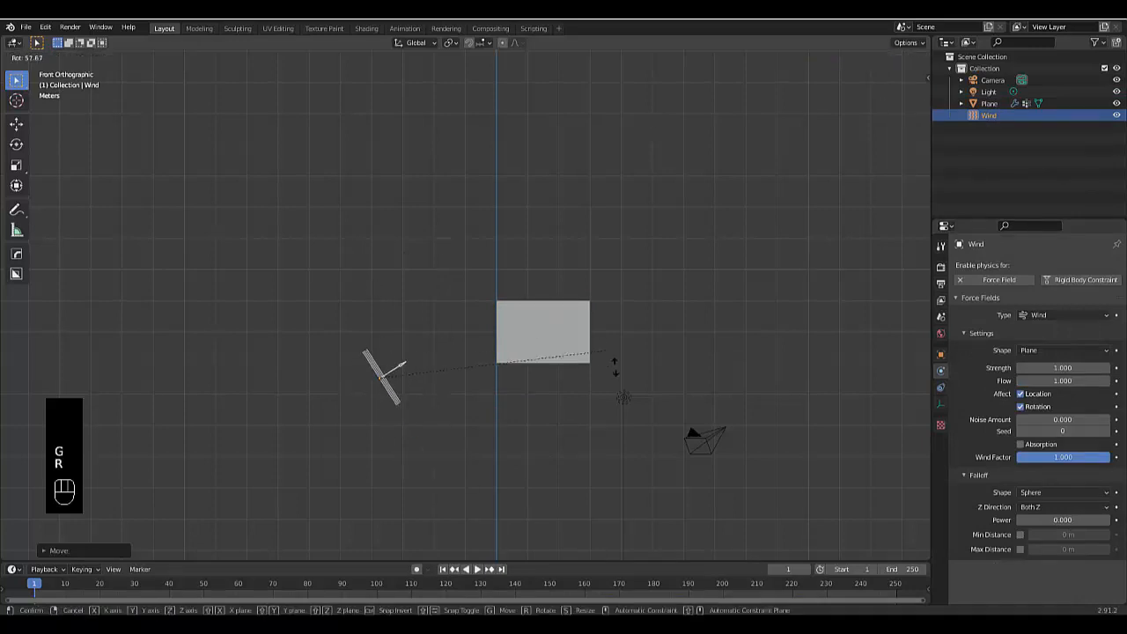
click(607, 395)
key(g)
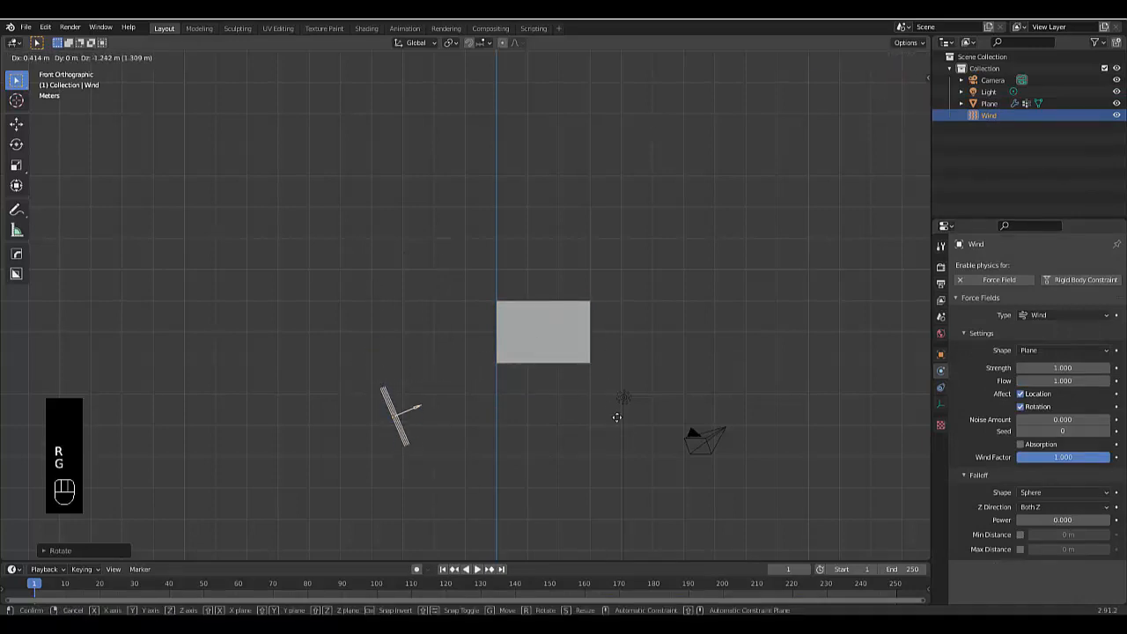
click(609, 399)
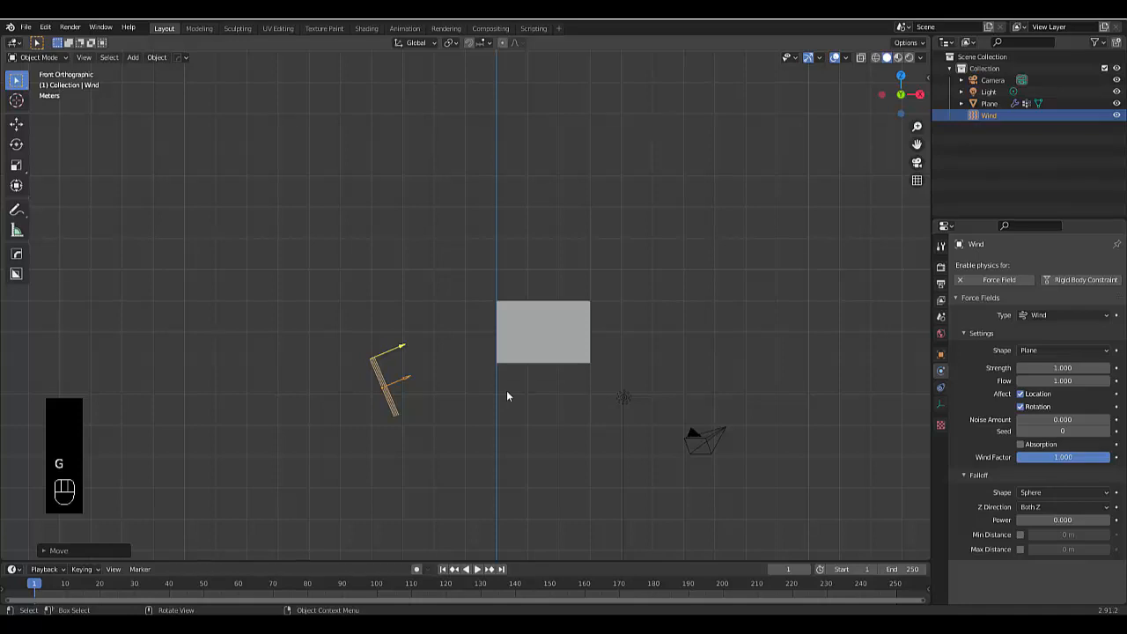
Step: Set the wind strength to 1000, play the simulation to test it, and return to the first frame
click(1063, 368)
text(1000)
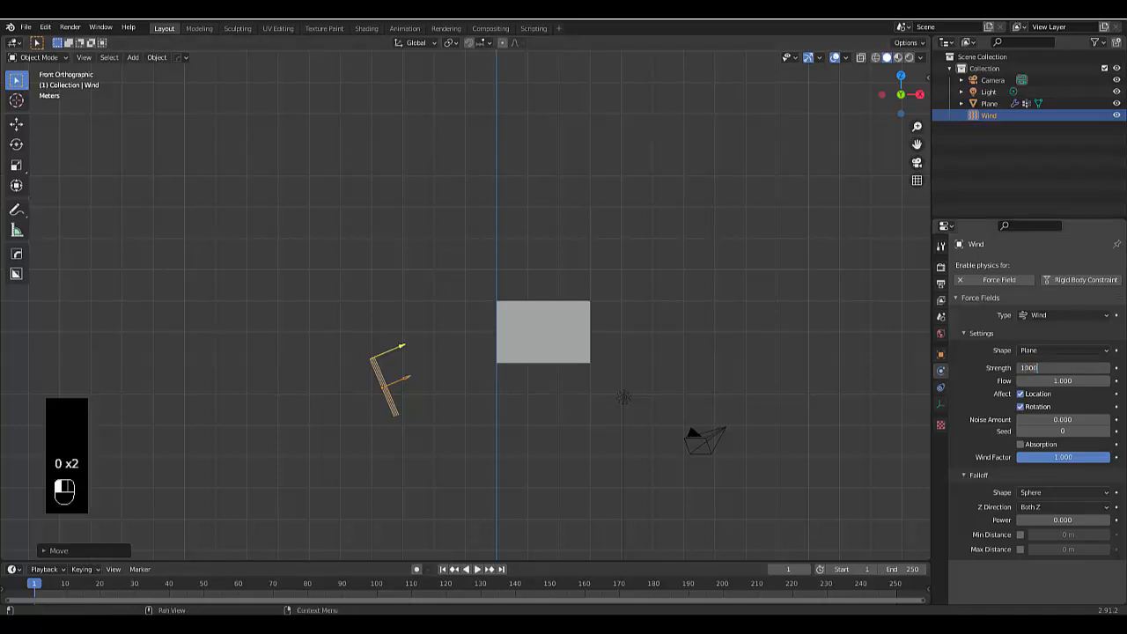
key(Return)
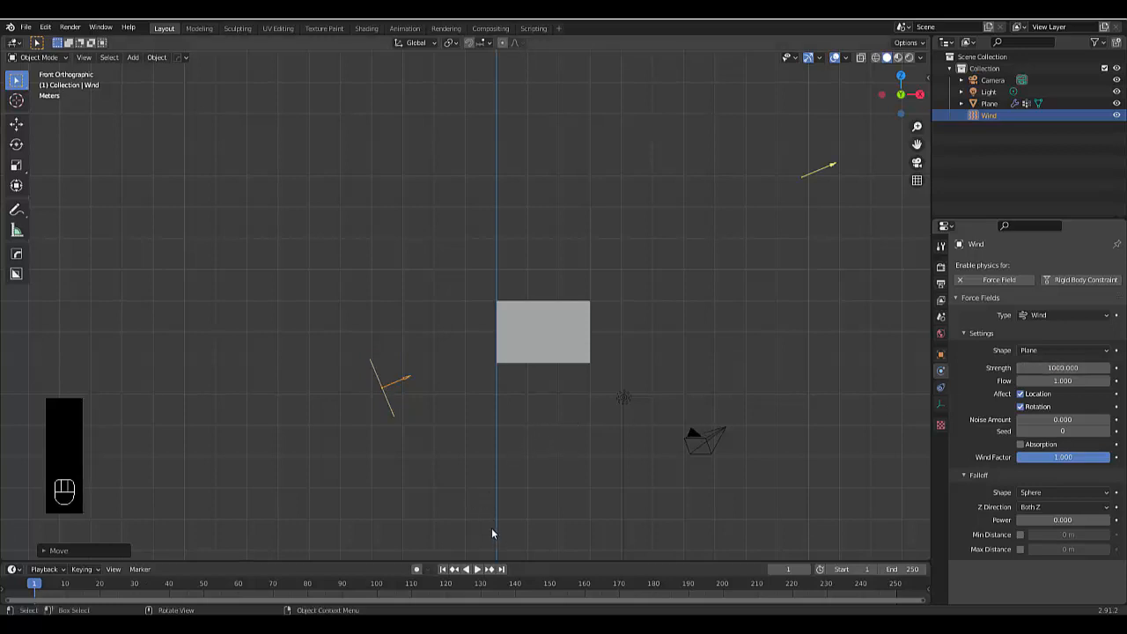
key(space)
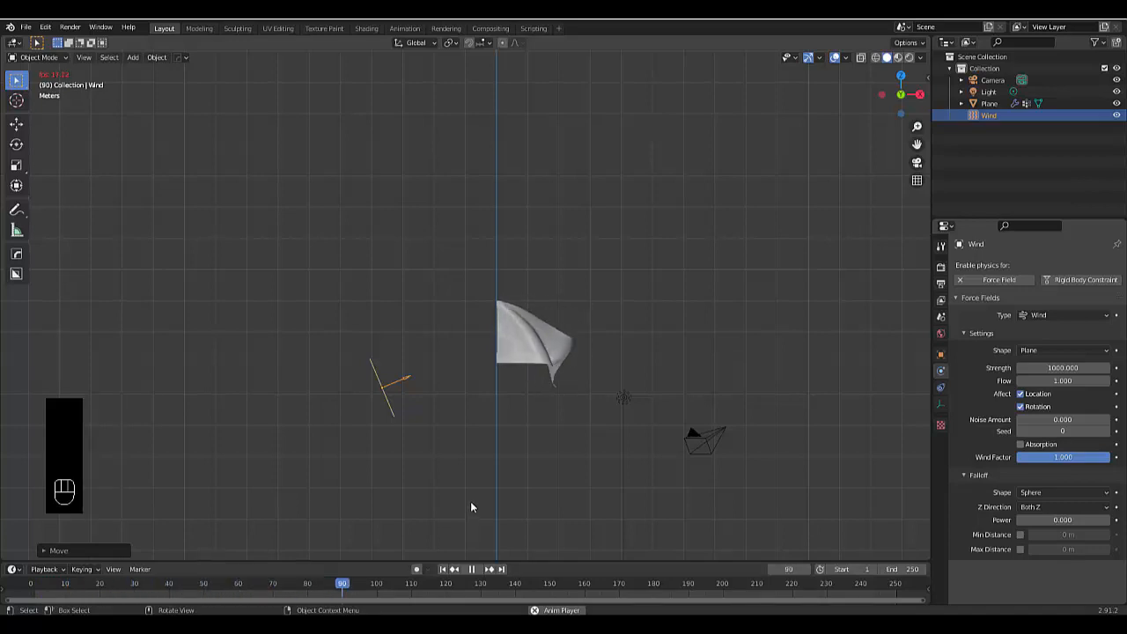
key(space)
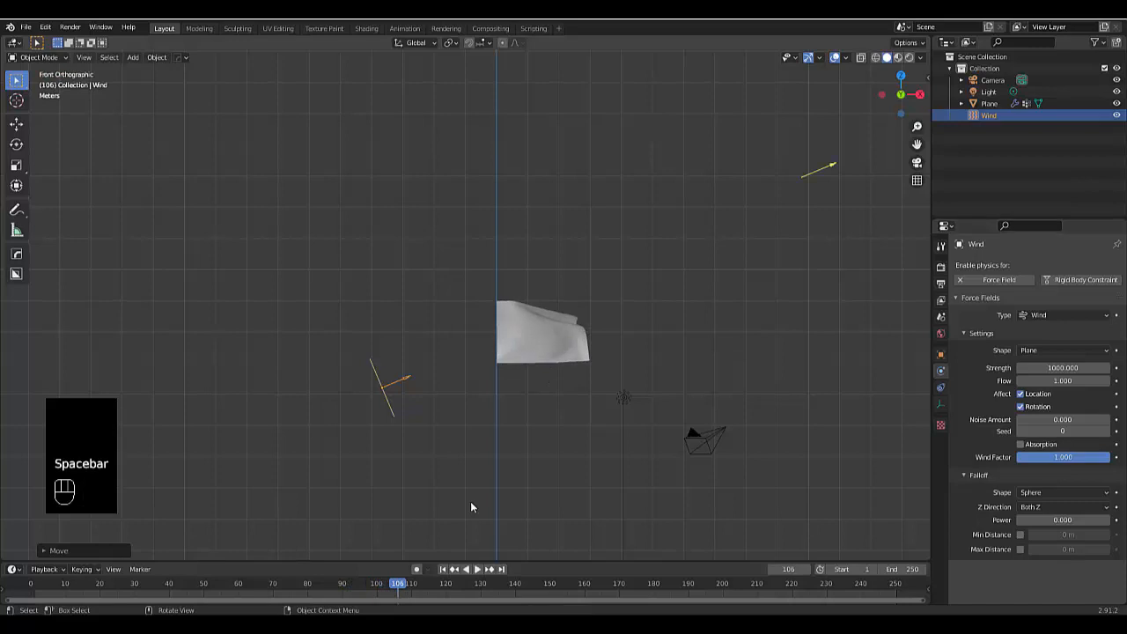
click(445, 569)
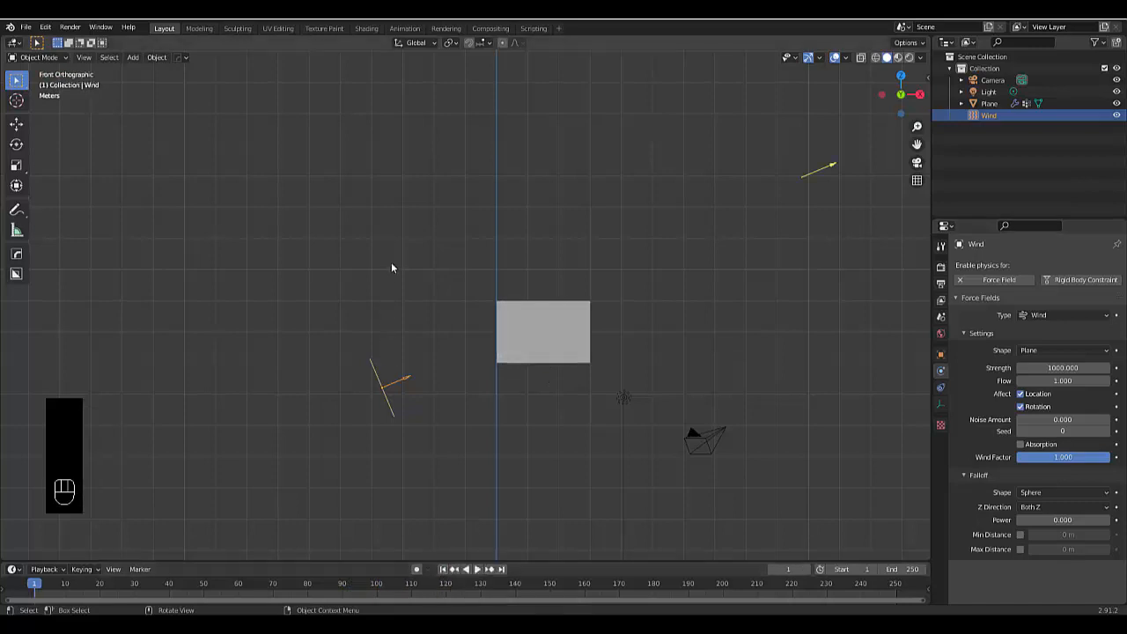
Step: Move the wind force field close to the middle of the plane's pinned edge and rotate its direction nearly horizontal
key(g)
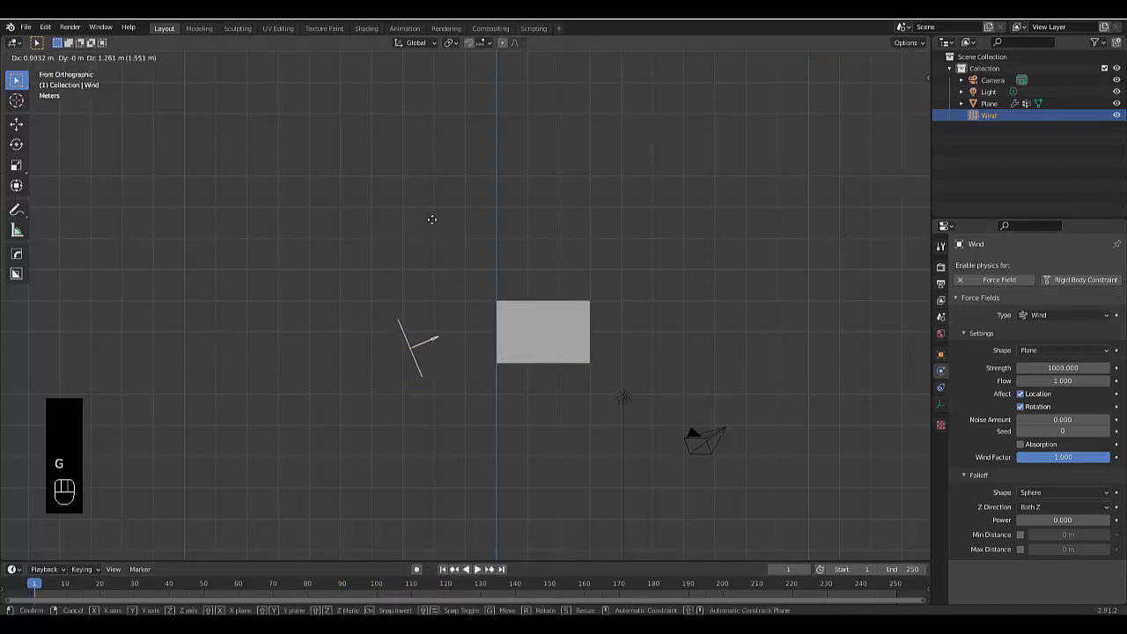
click(432, 219)
key(r)
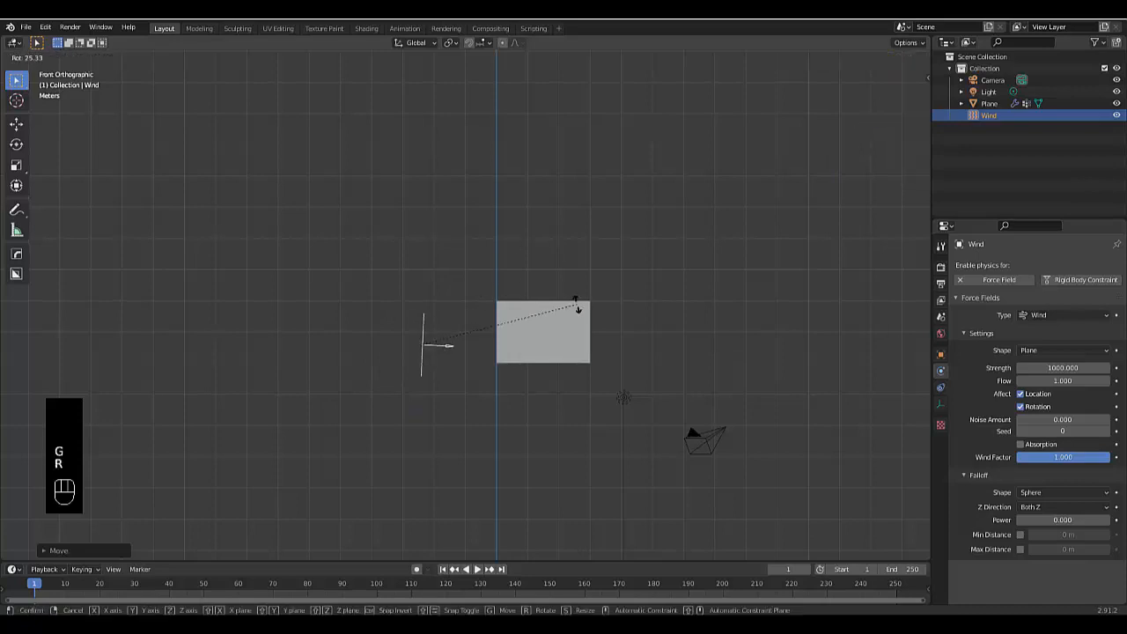
click(577, 315)
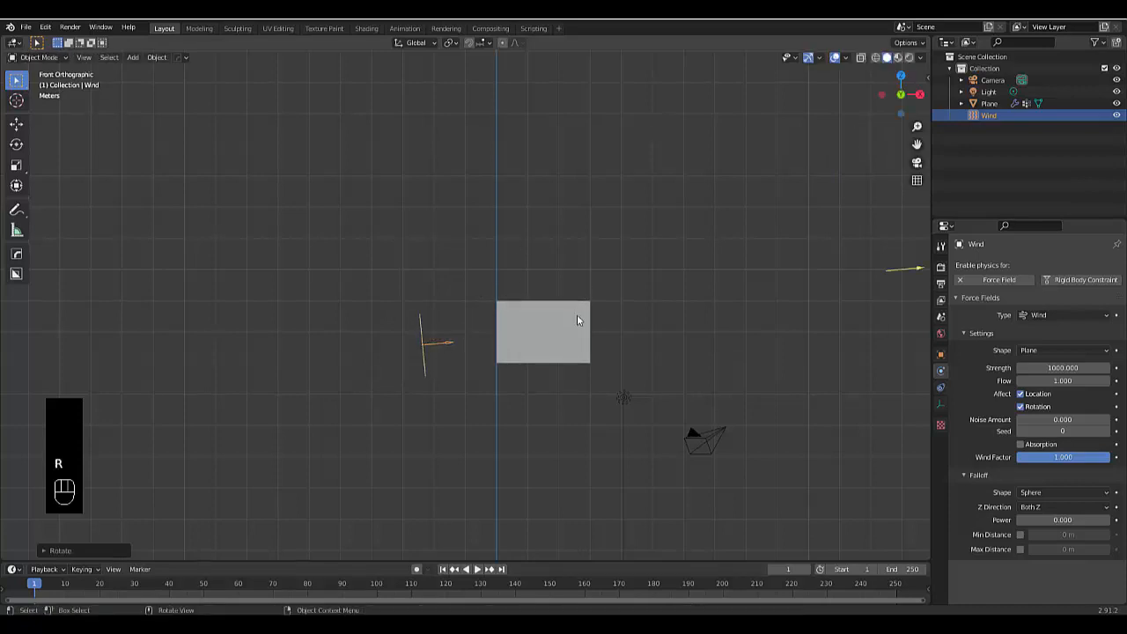
key(g)
click(619, 308)
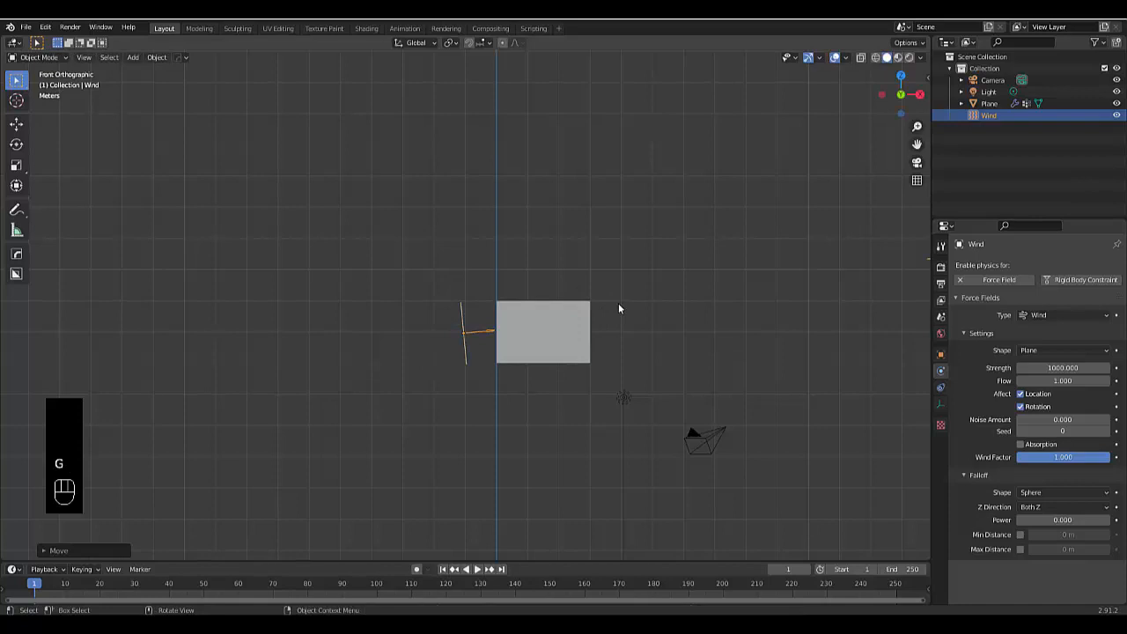
Step: Fine-tune the wind's rotation to blow horizontally across the plane and play the simulation to about frame 160
key(r)
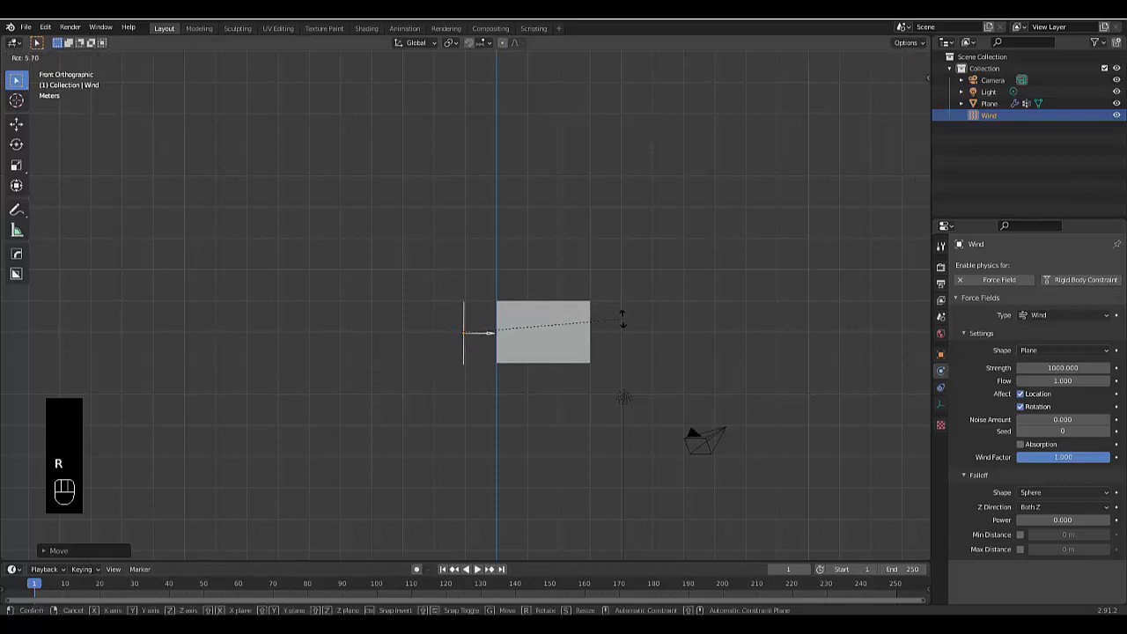
click(623, 322)
key(r)
click(653, 322)
key(space)
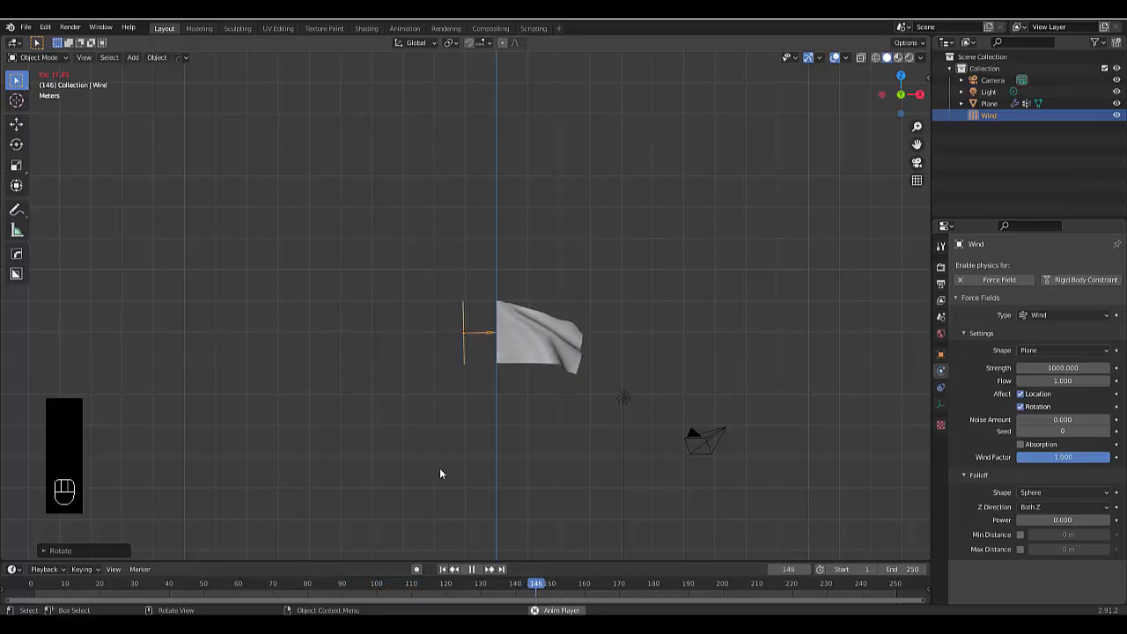
key(space)
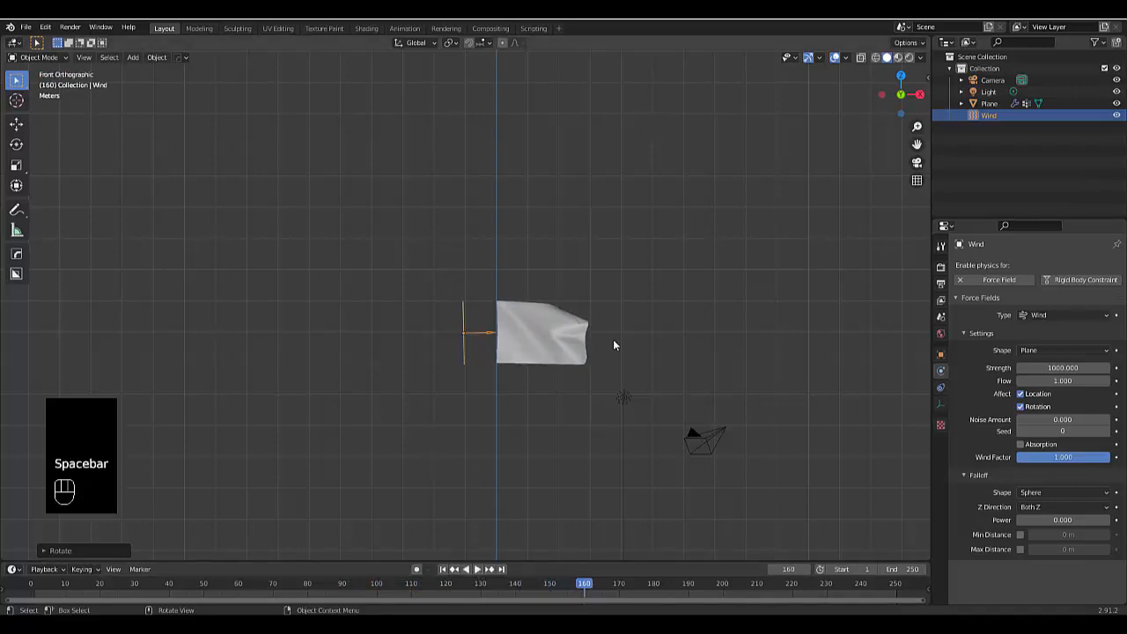
Step: Create a new collection and move the wind force field into it
right_click(1009, 165)
click(1010, 165)
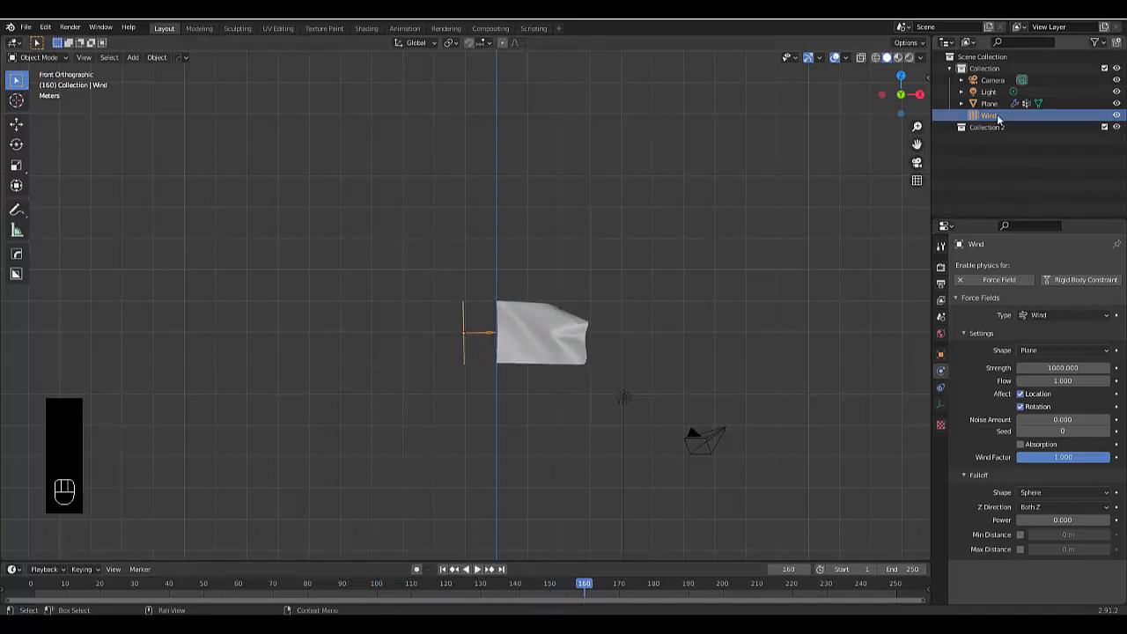
drag(999, 118, 994, 126)
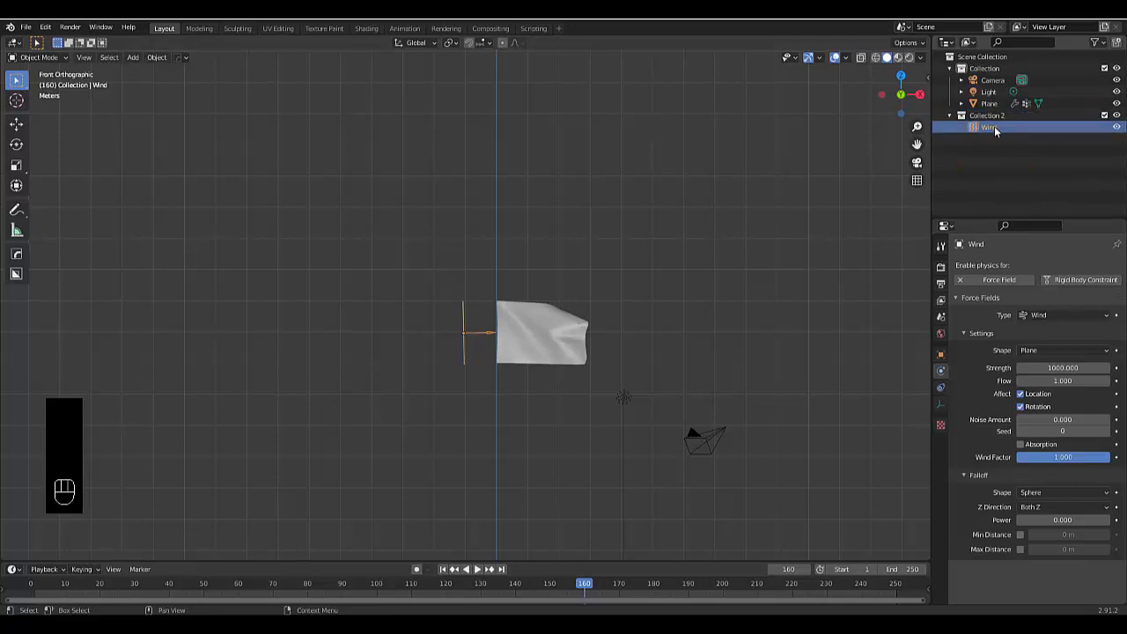
Step: Rename the cloth plane object to "Flag"
click(988, 104)
double_click(990, 104)
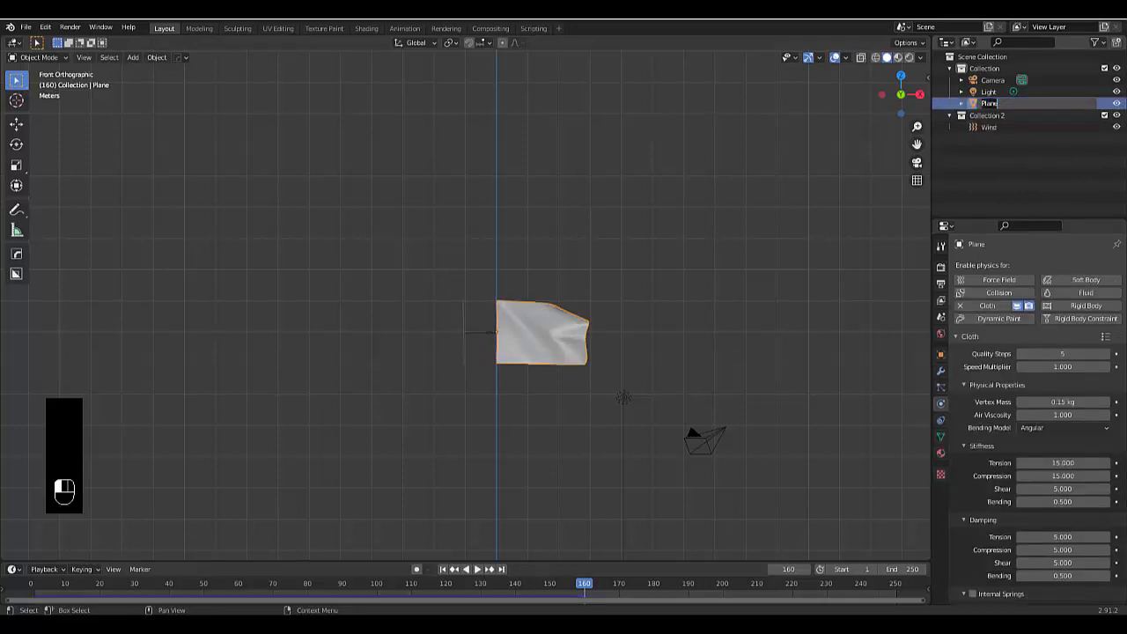
text(Flag)
key(Return)
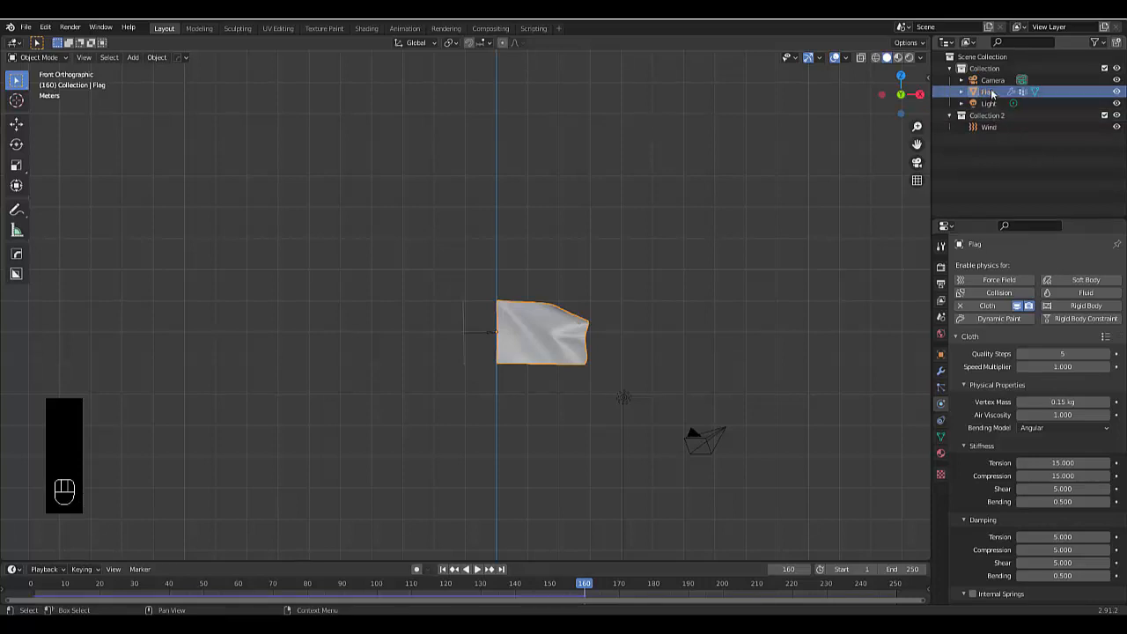
Step: Move the Flag object into the new collection beside the wind and rename that collection "Flag"
drag(988, 91, 999, 115)
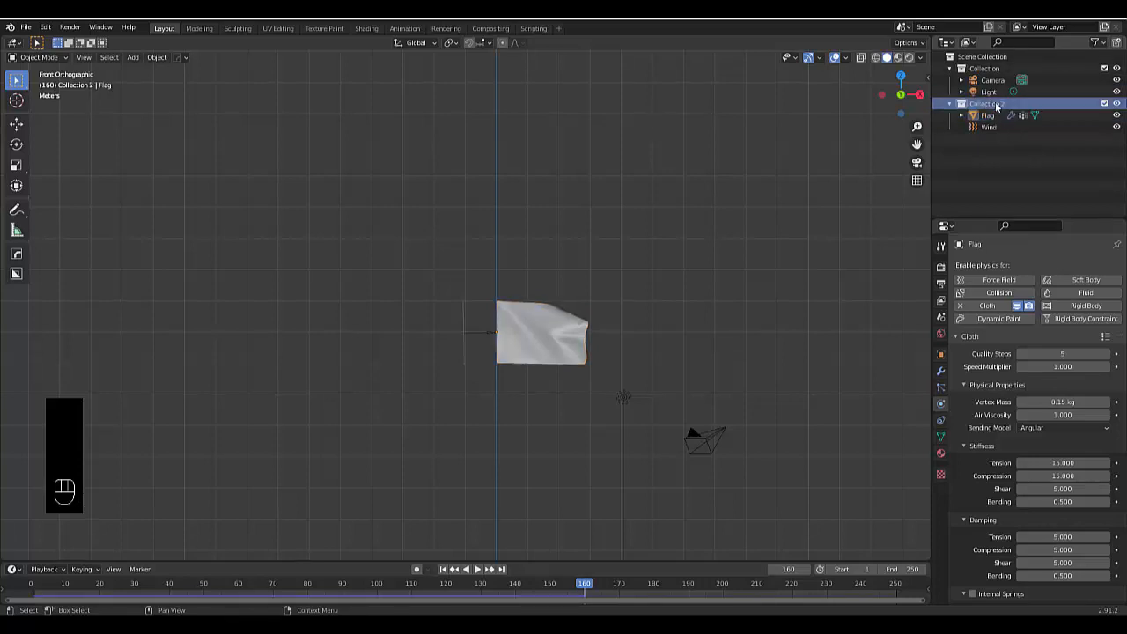
double_click(986, 103)
text(Flag)
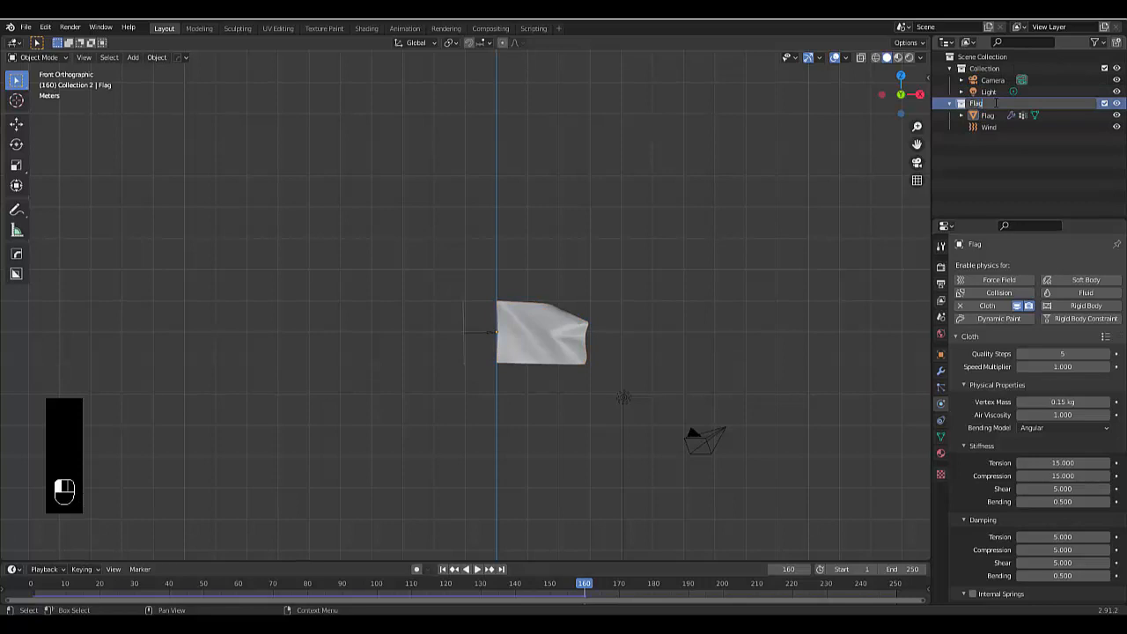
key(Return)
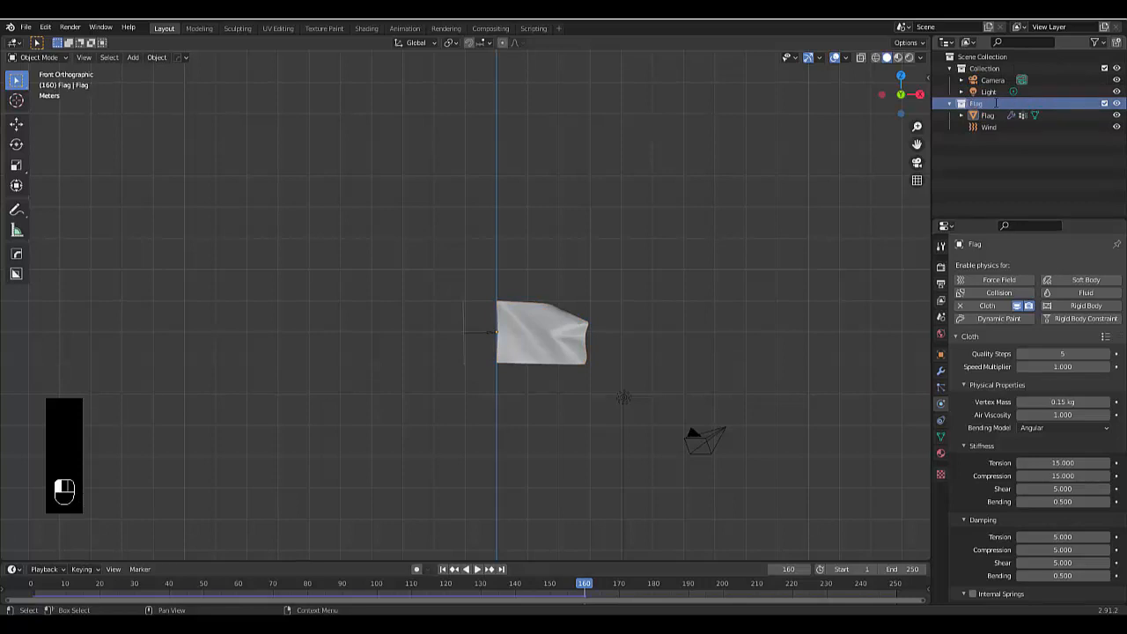
Step: Collapse the Flag collection and create another collection named "Flag Pole"
click(949, 104)
right_click(970, 133)
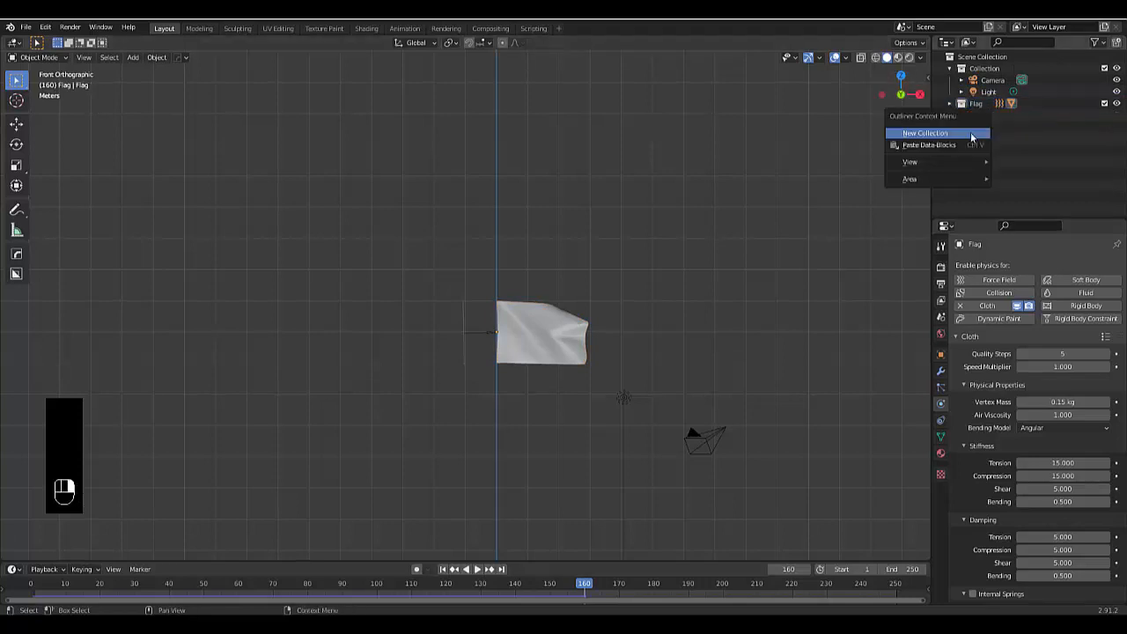
click(970, 132)
double_click(987, 115)
text(Fl)
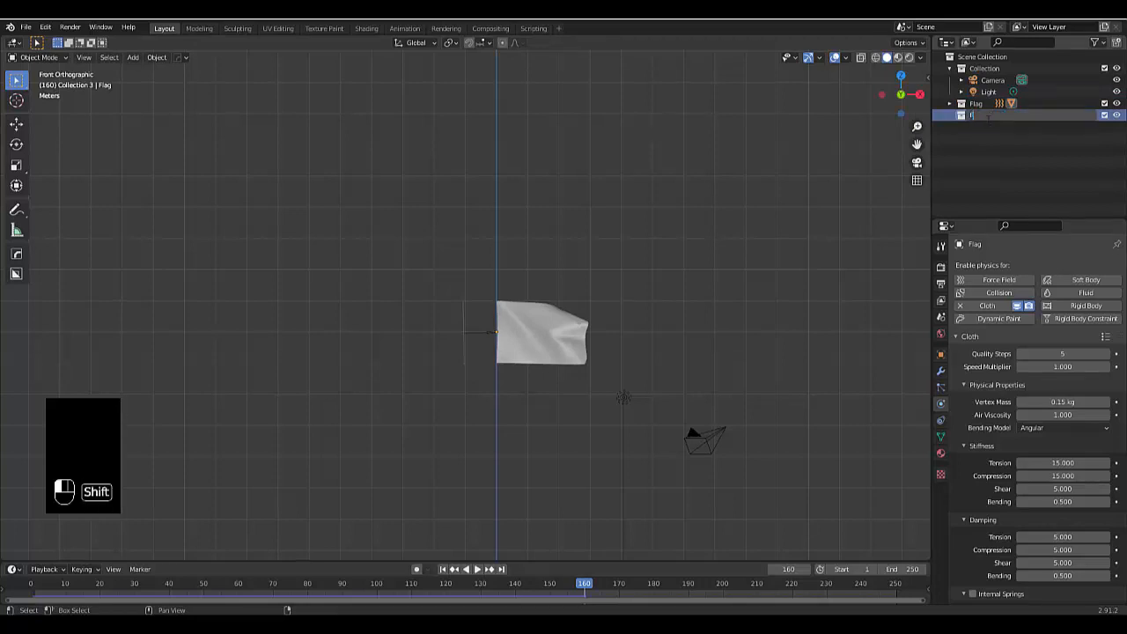
text(ag Pole)
key(Return)
Step: Add a cylinder mesh to the Flag Pole collection at the world origin
scroll(508, 338, down, 3)
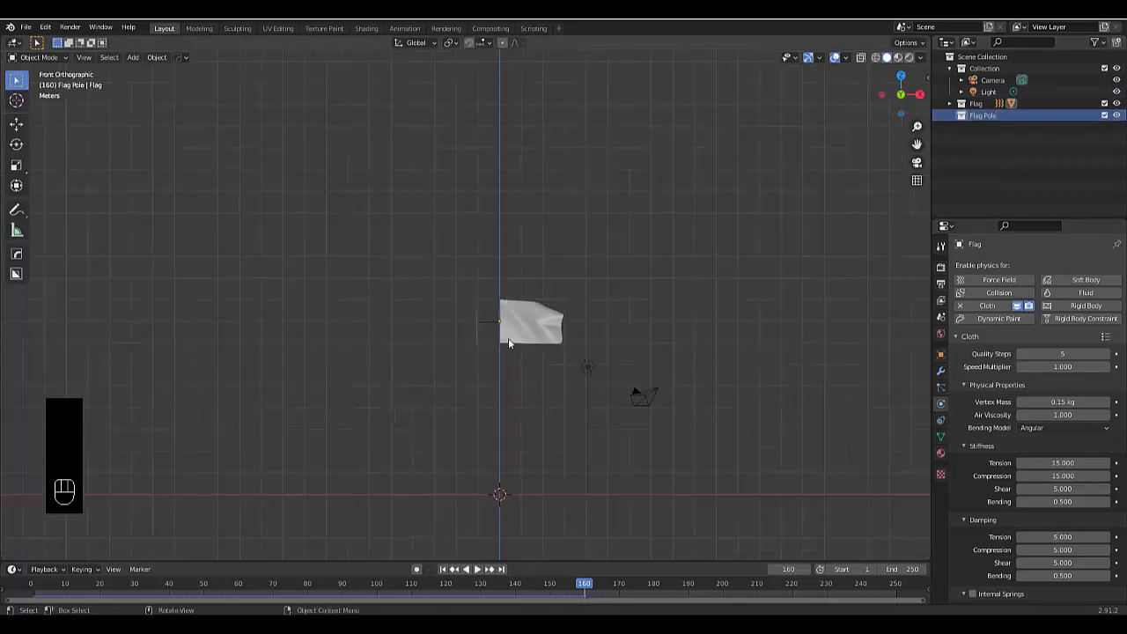
scroll(493, 370, up, 3)
key(shift+a)
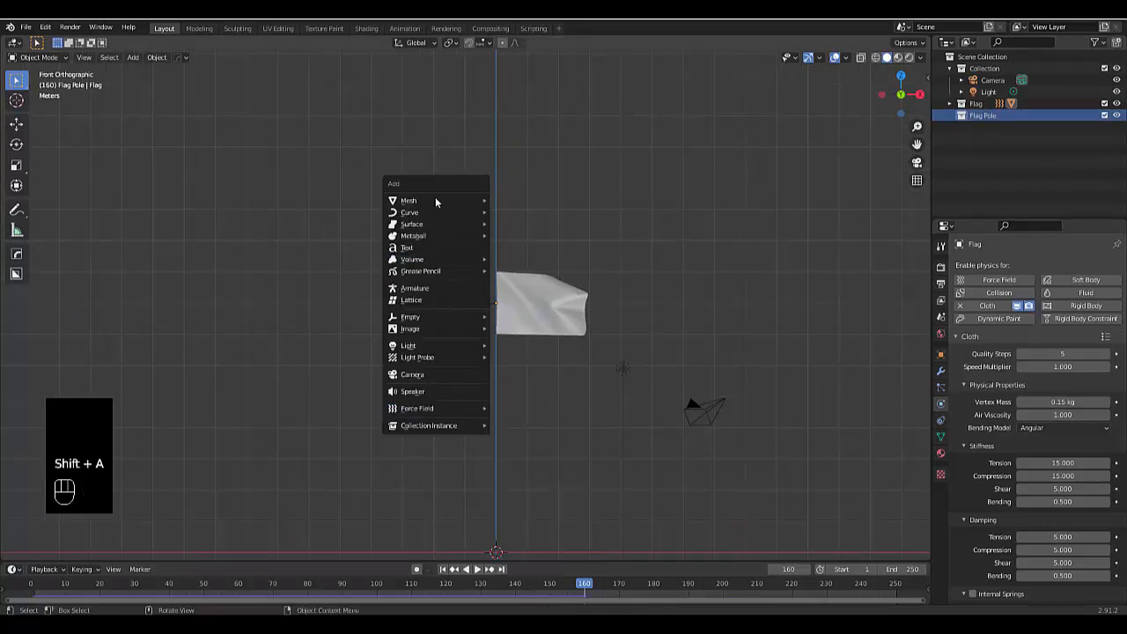
mouse_move(434, 201)
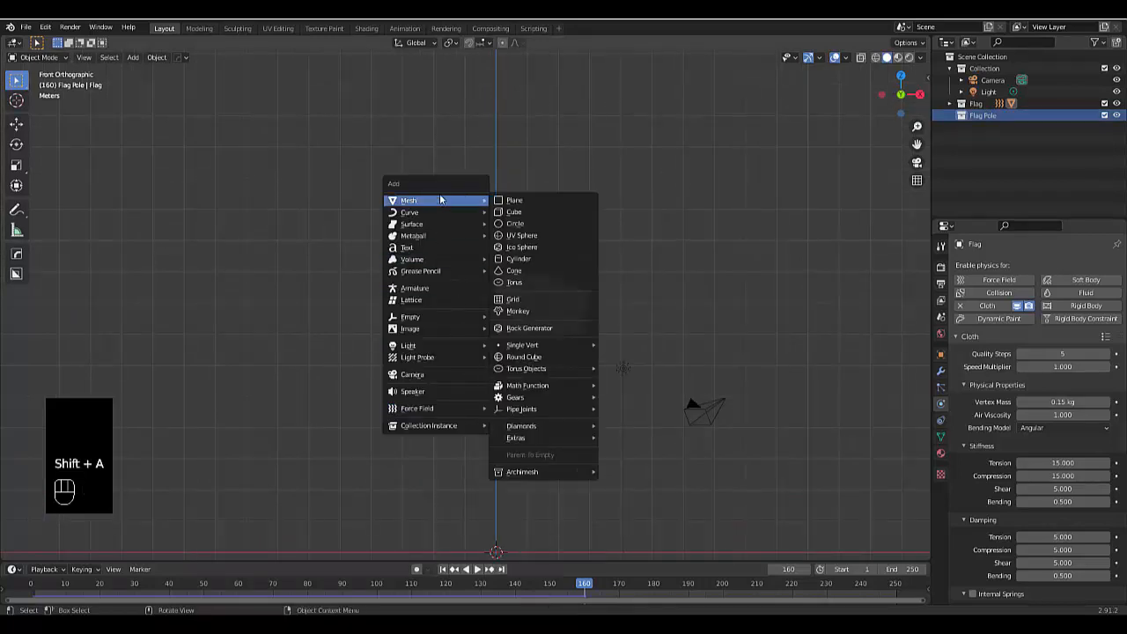
click(534, 263)
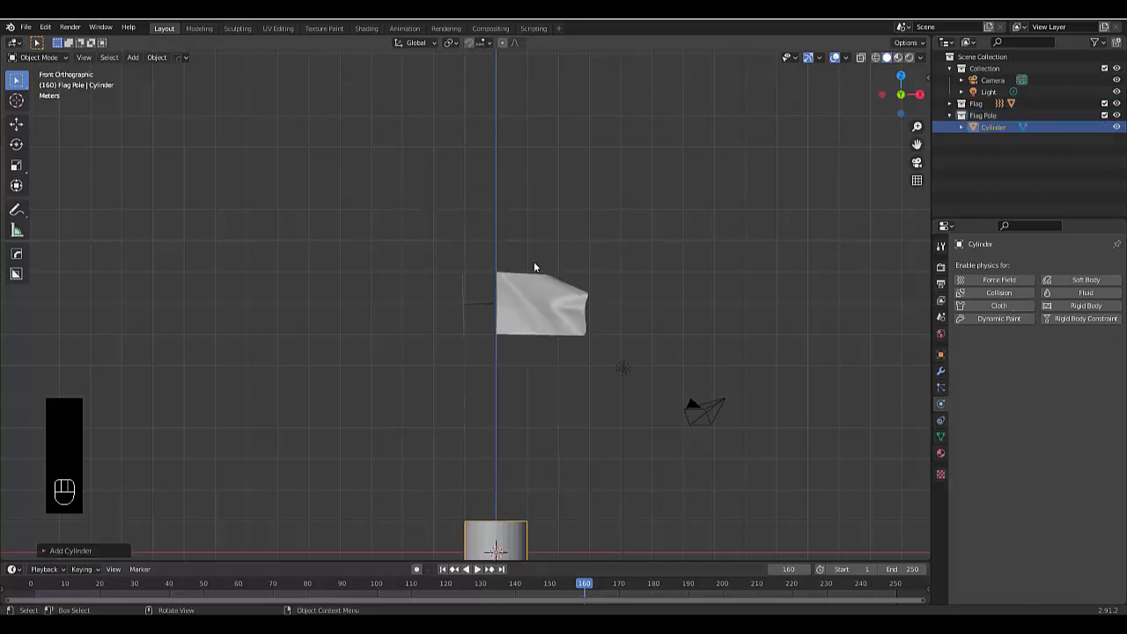
Step: Try 64 vertices for the new cylinder, and settle on a vertex count of 18
scroll(511, 237, down, 1)
shift+middle_drag(497, 465, 501, 397)
scroll(501, 397, up, 2)
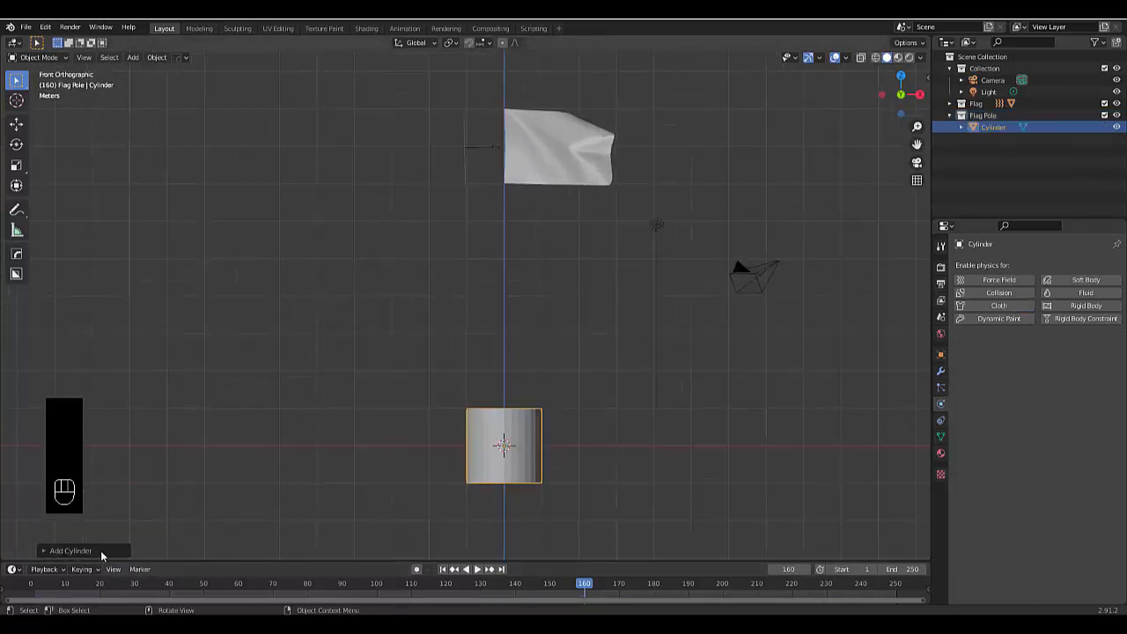
click(100, 550)
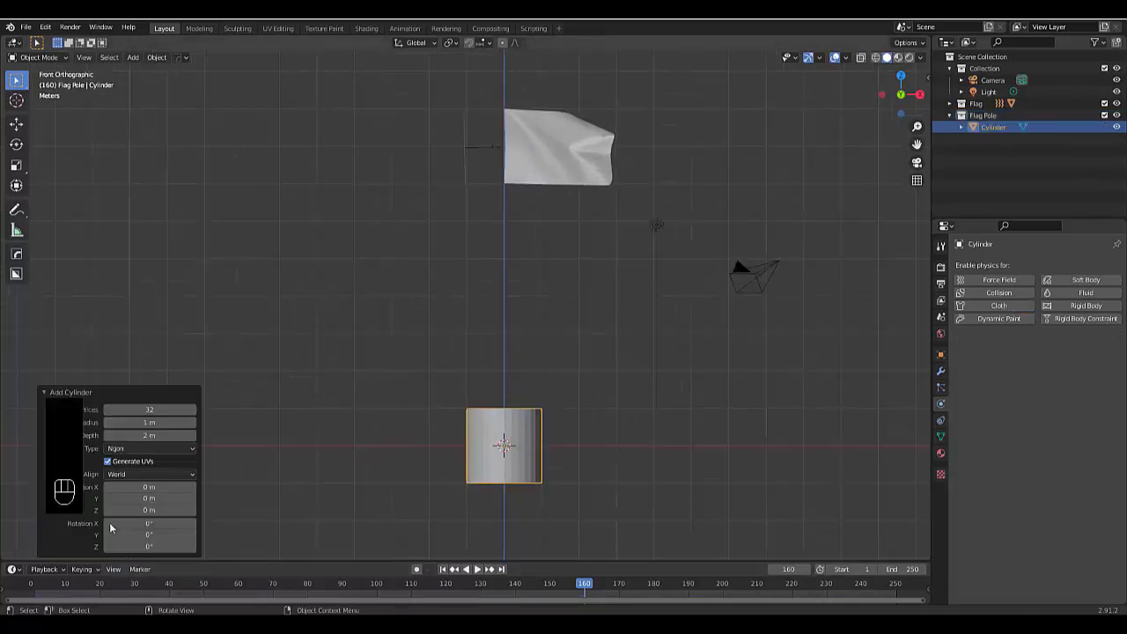
click(165, 410)
text(64)
key(Return)
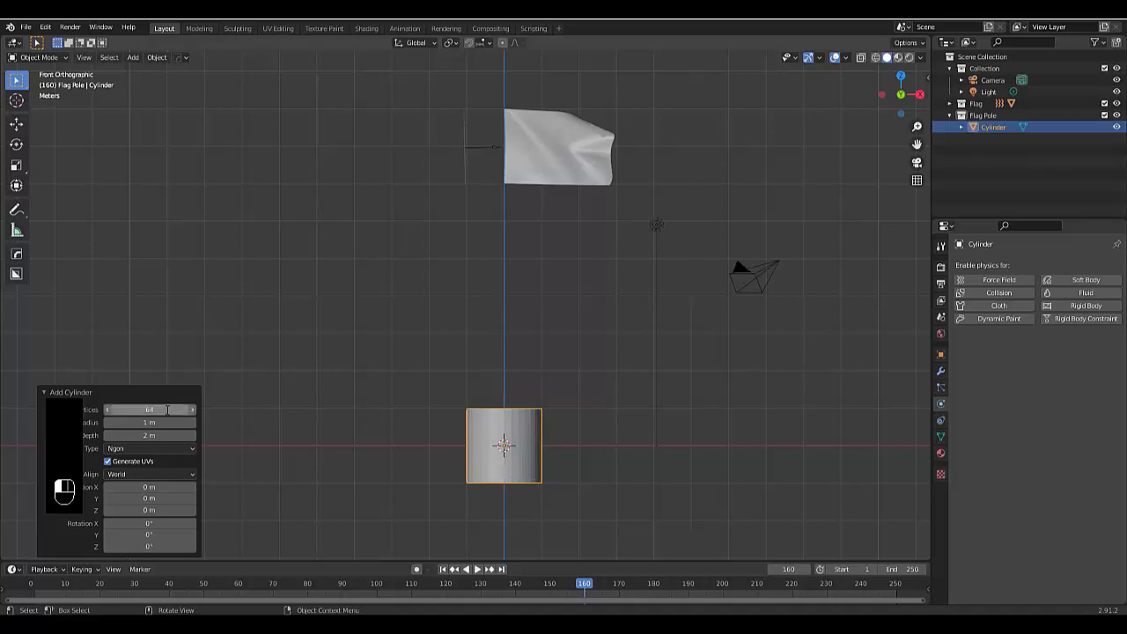
click(167, 410)
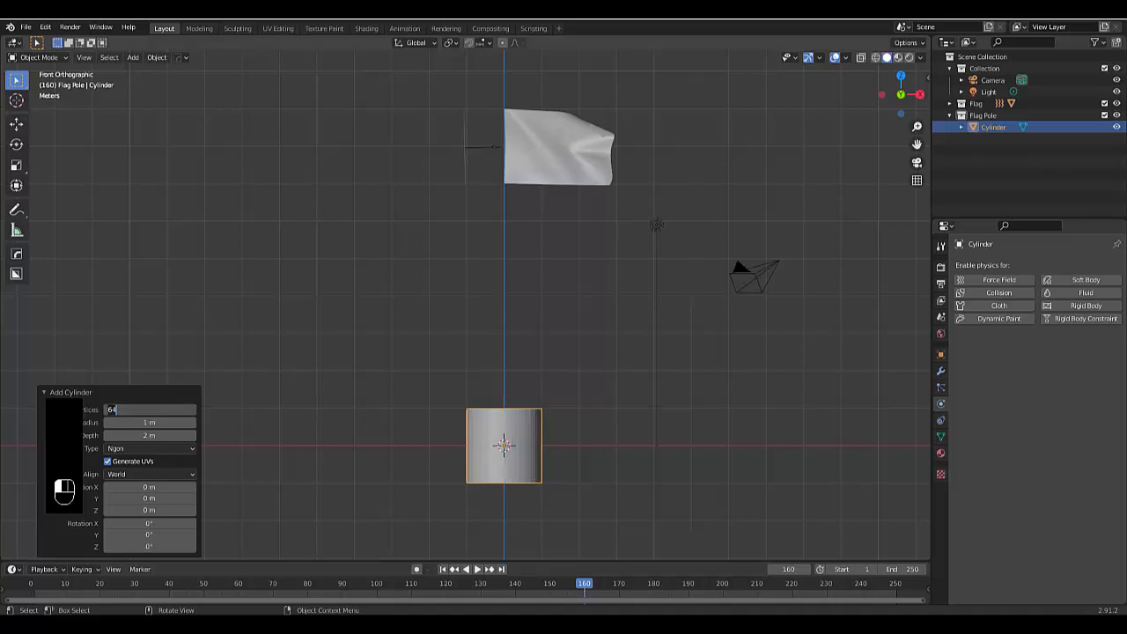
key(Return)
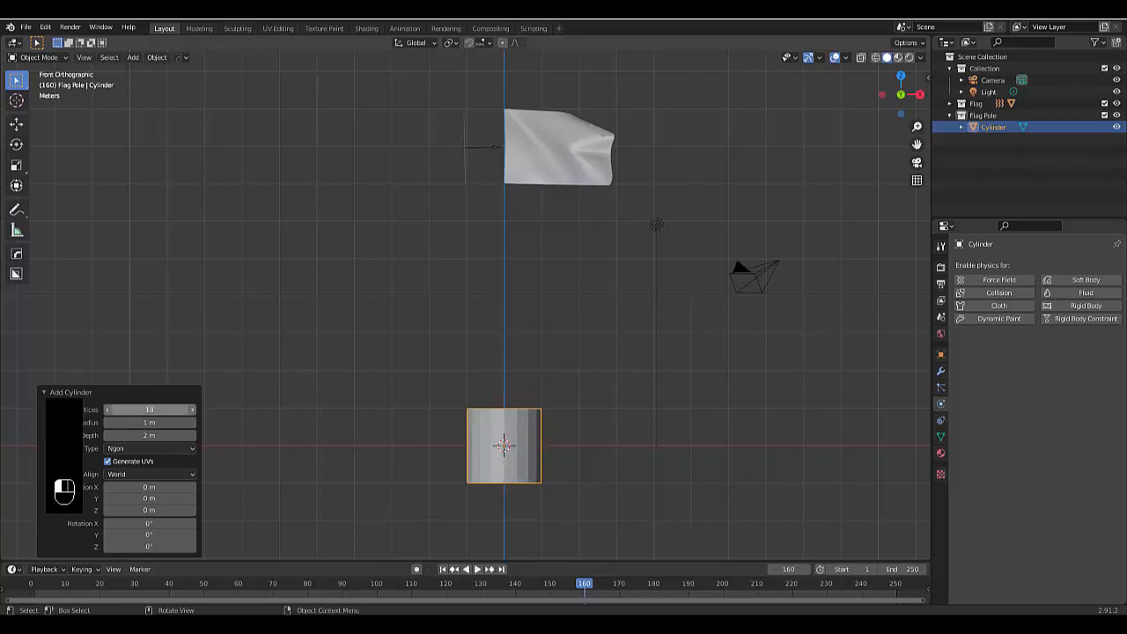
Step: Shade the cylinder smooth and enable Auto Smooth for its normals
right_click(479, 474)
click(489, 411)
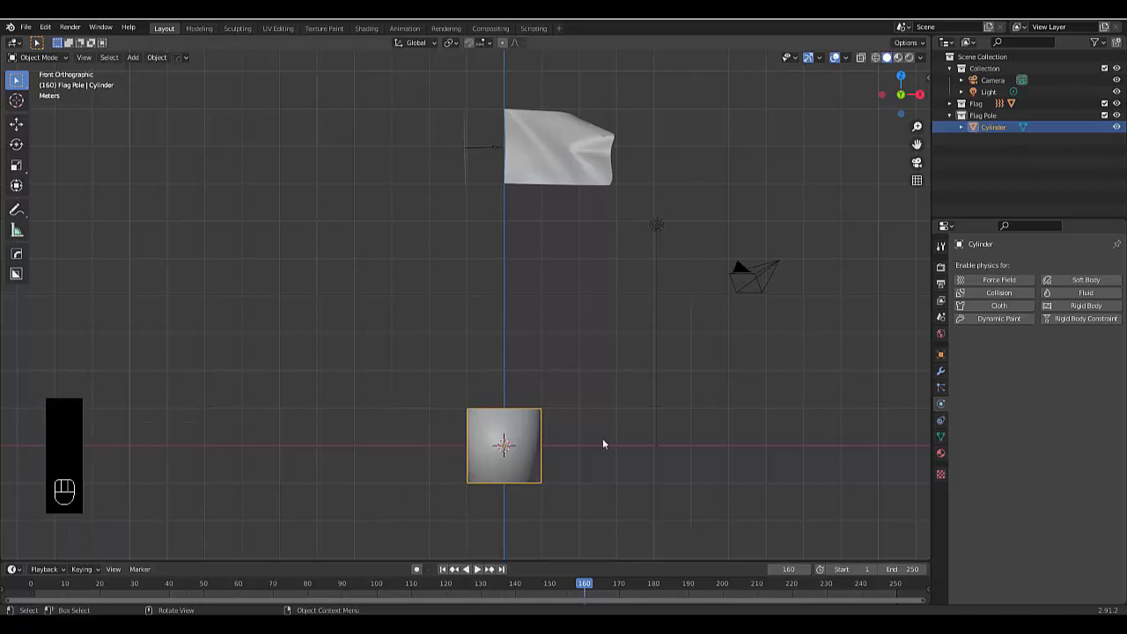
click(940, 437)
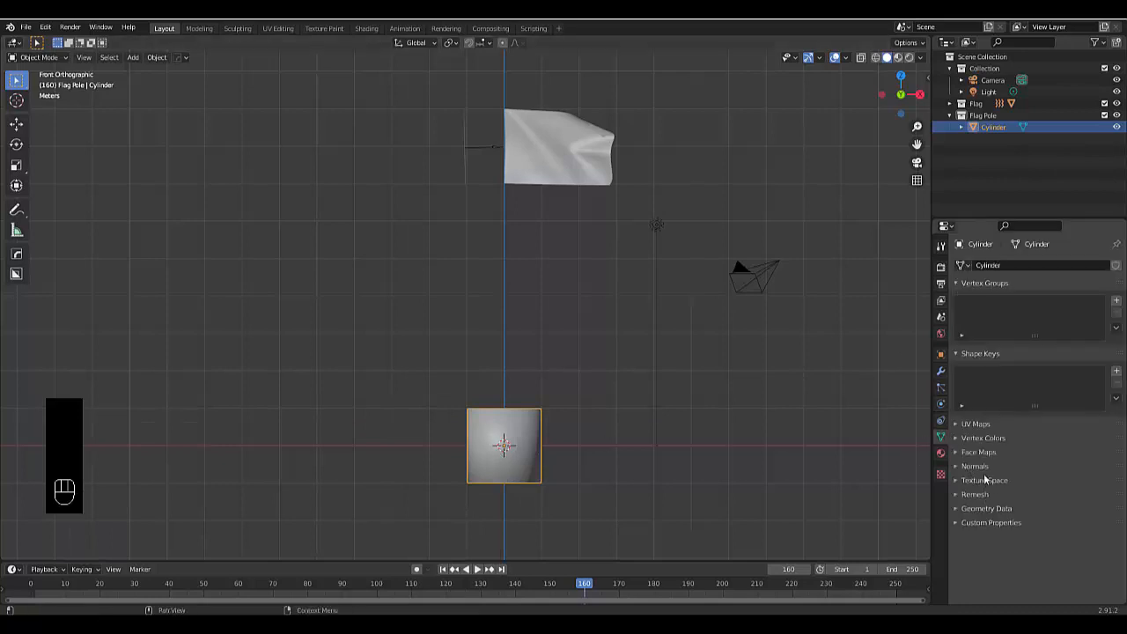
click(976, 467)
click(1020, 485)
Step: Raise the cylinder's whole mesh 1 m along Z in Edit Mode so its base rests on the origin, and return to Object Mode
scroll(531, 486, up, 3)
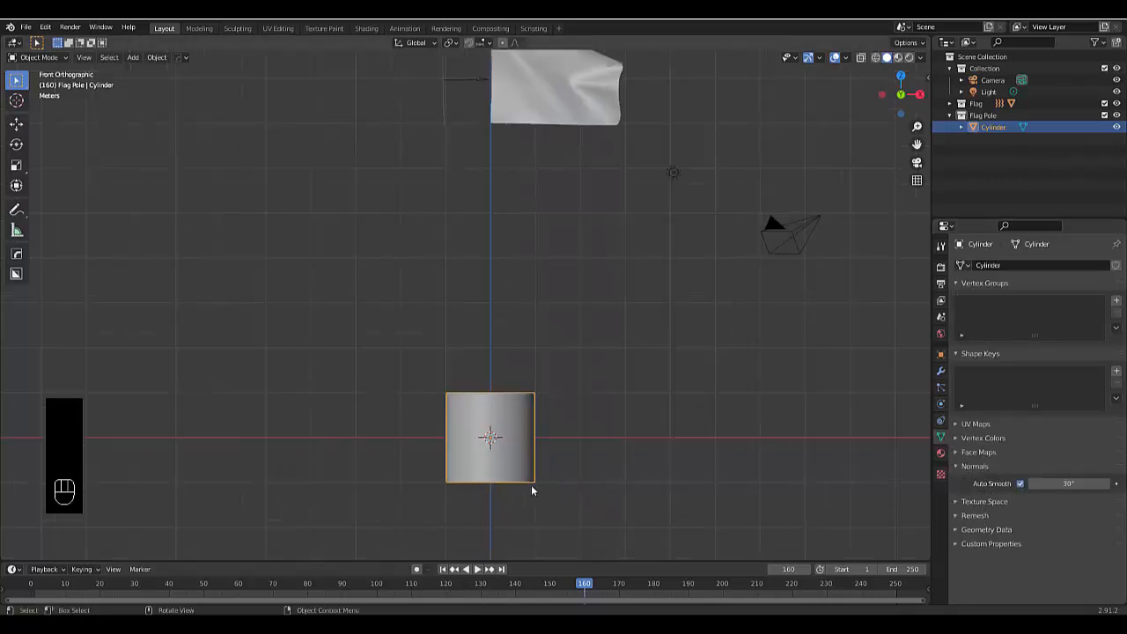
key(g)
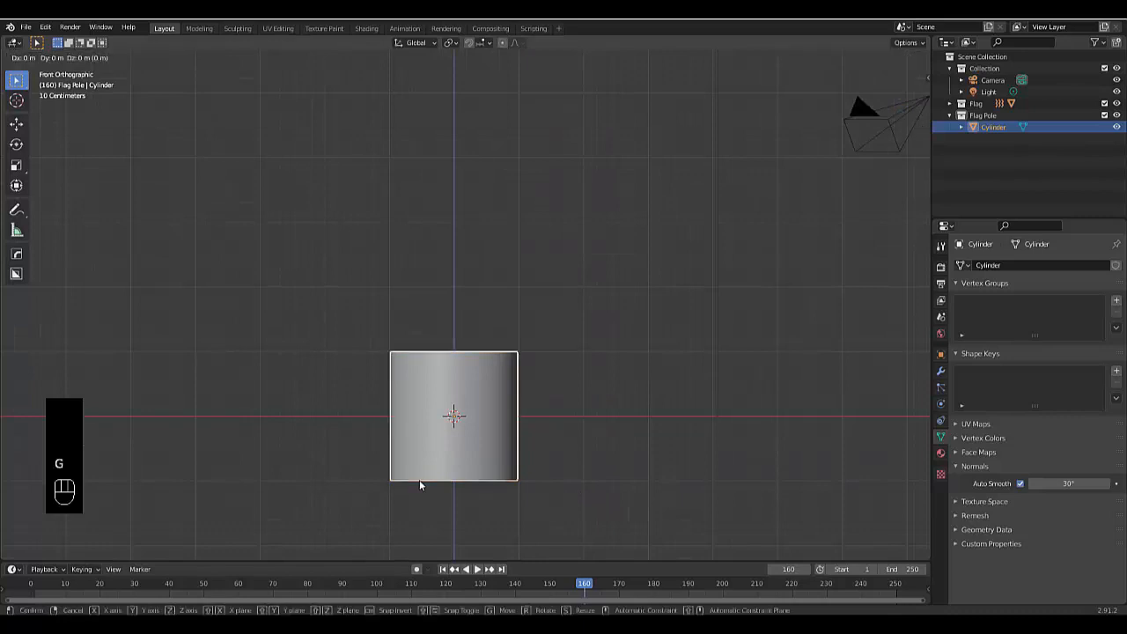
click(419, 480)
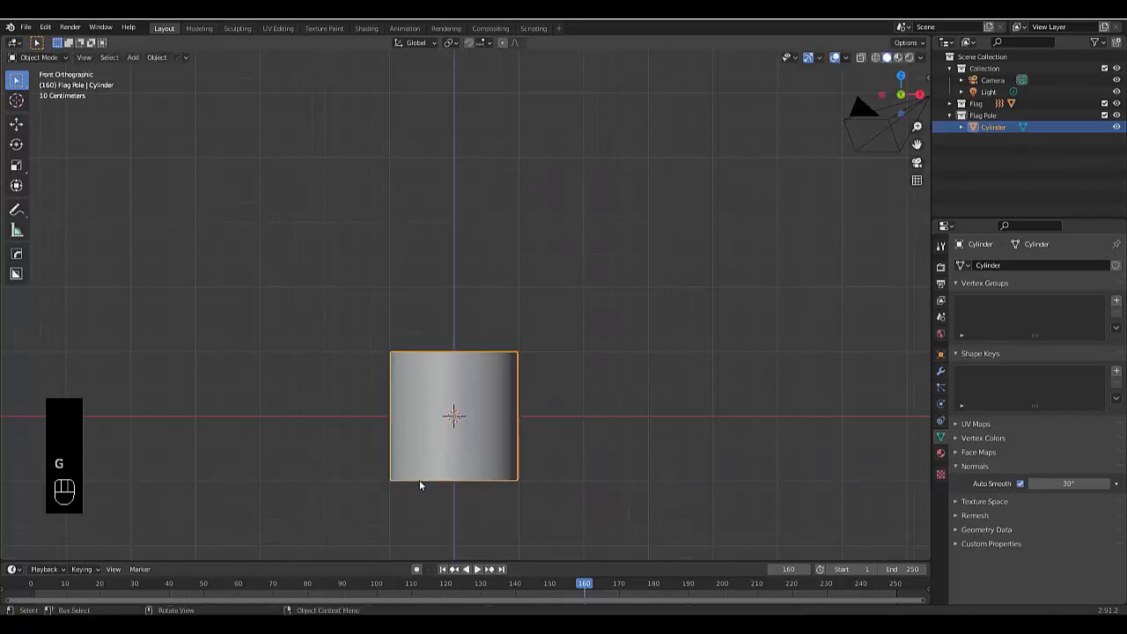
key(Tab)
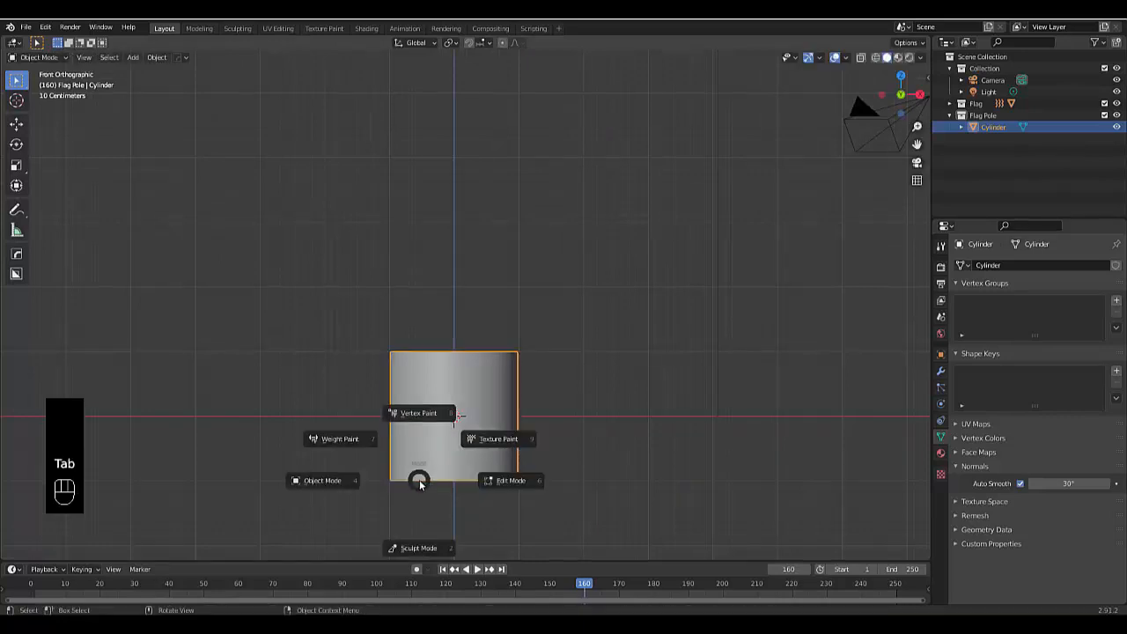
click(476, 487)
key(g)
key(z)
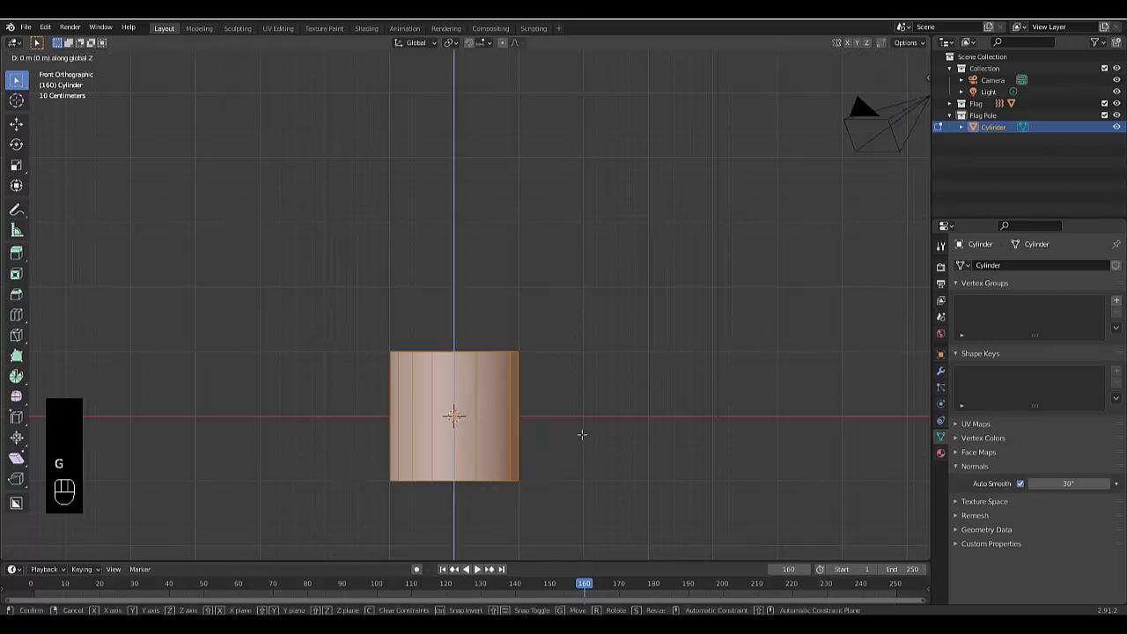
key(1)
key(Return)
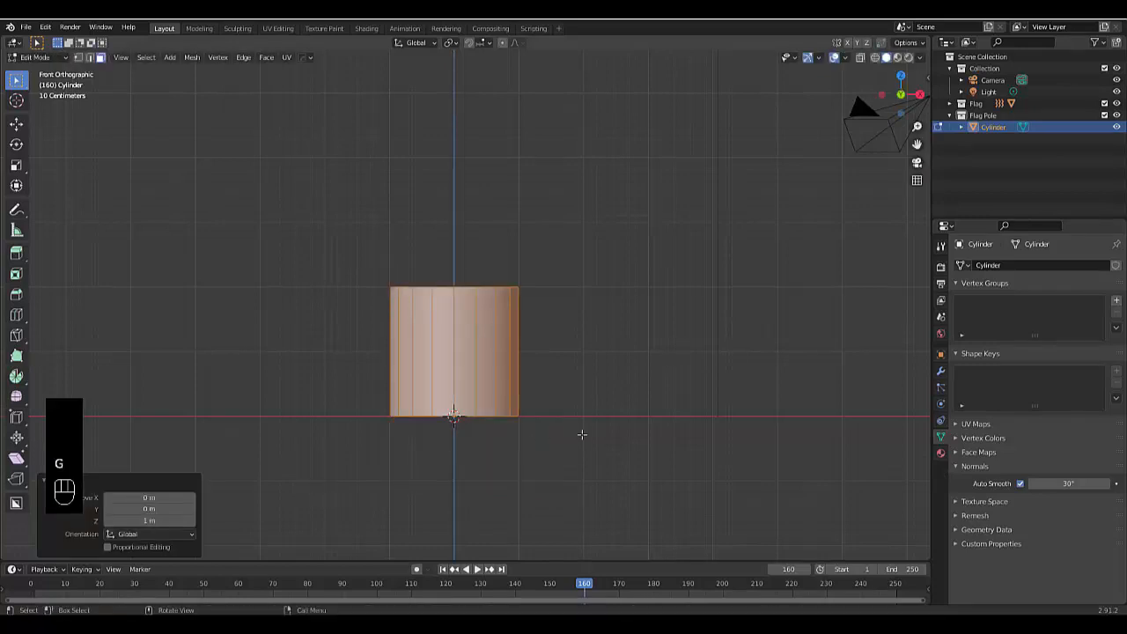
key(Tab)
click(478, 433)
Step: Select only the cylinder's top face in Edit Mode and lower it about 0.97 m along Z to shorten the cylinder
scroll(476, 430, up, 5)
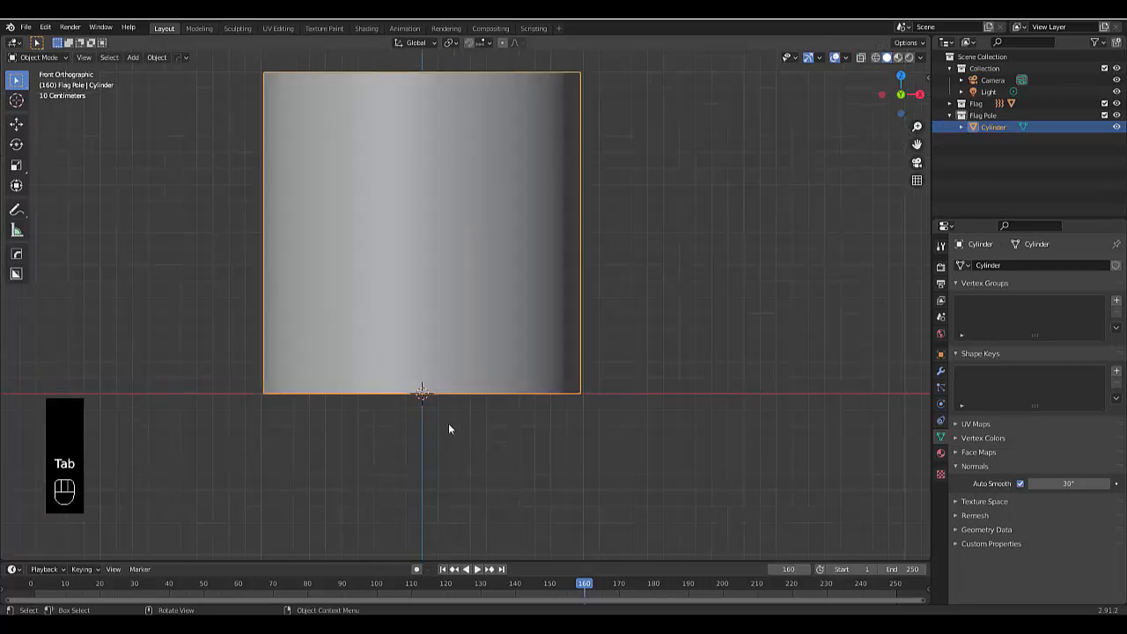
scroll(418, 395, down, 6)
scroll(350, 308, up, 4)
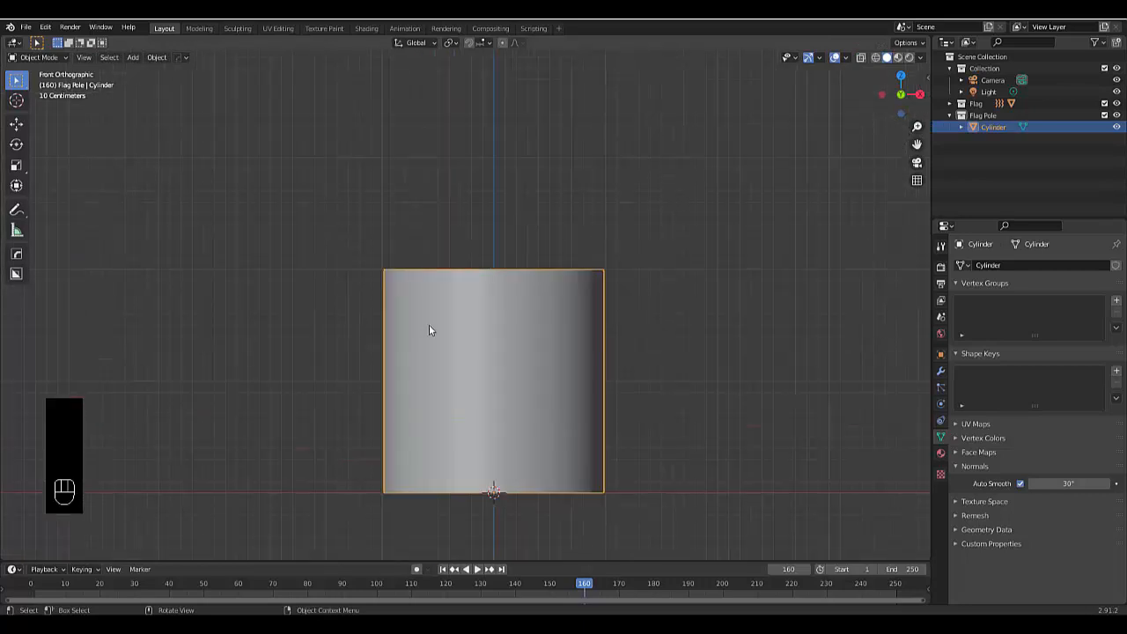
scroll(432, 333, down, 3)
scroll(486, 324, up, 1)
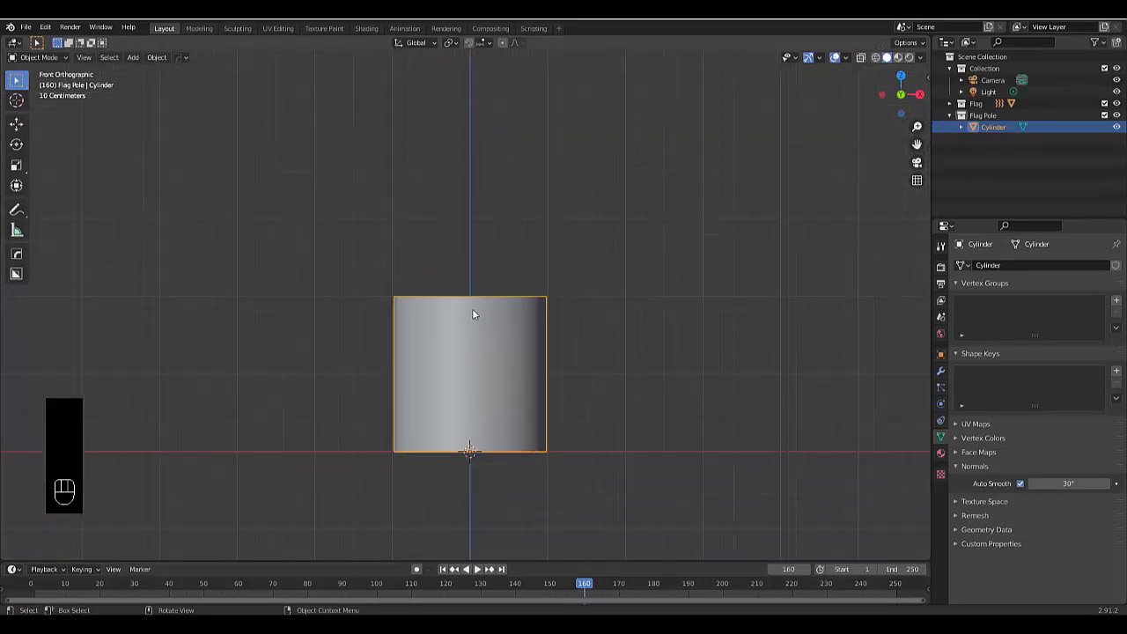
key(Tab)
click(475, 315)
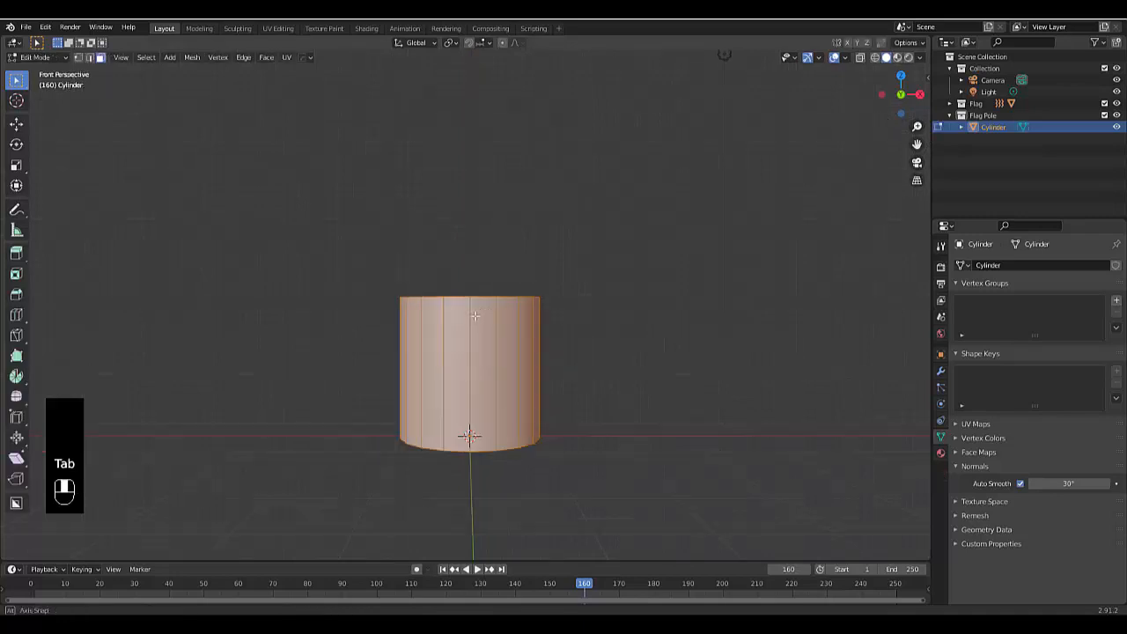
middle_drag(474, 315, 467, 335)
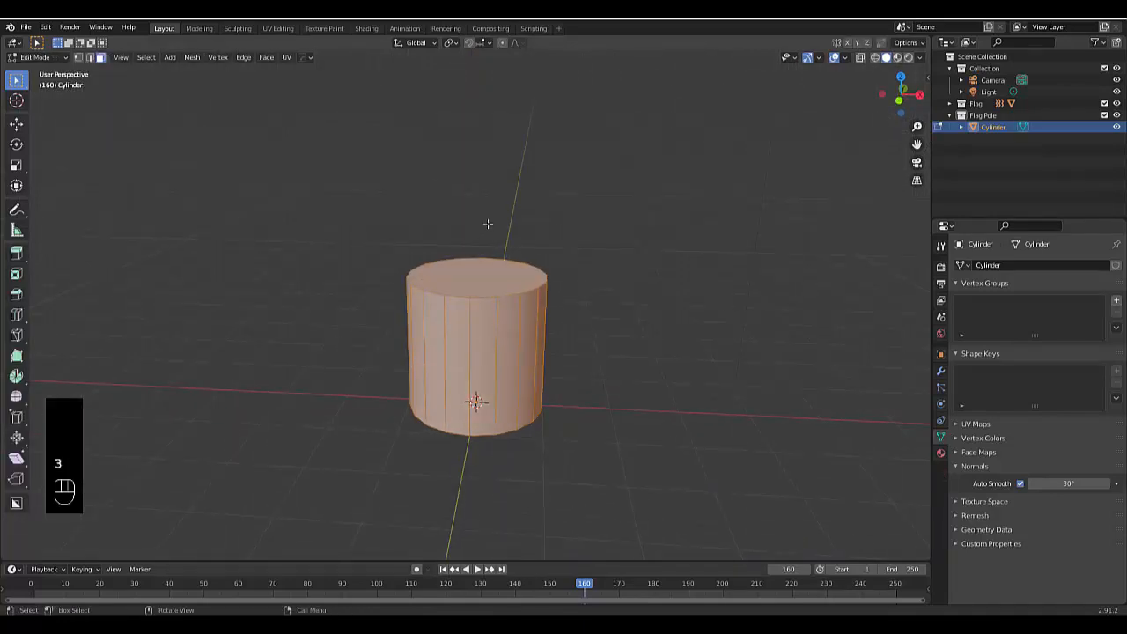
click(481, 272)
key(KP_1)
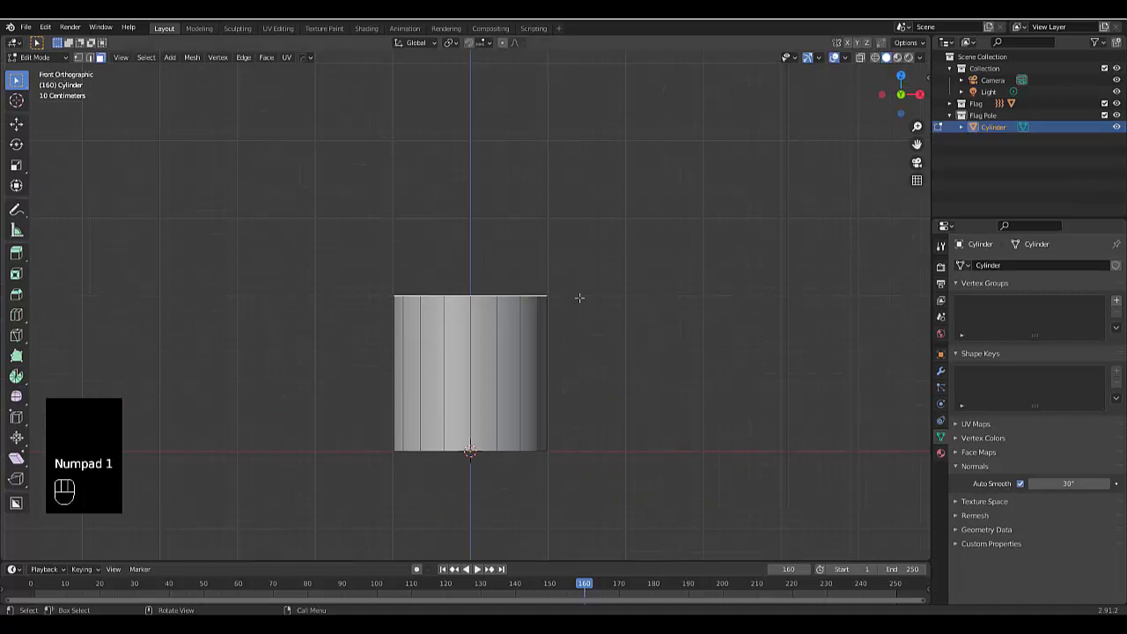
key(g)
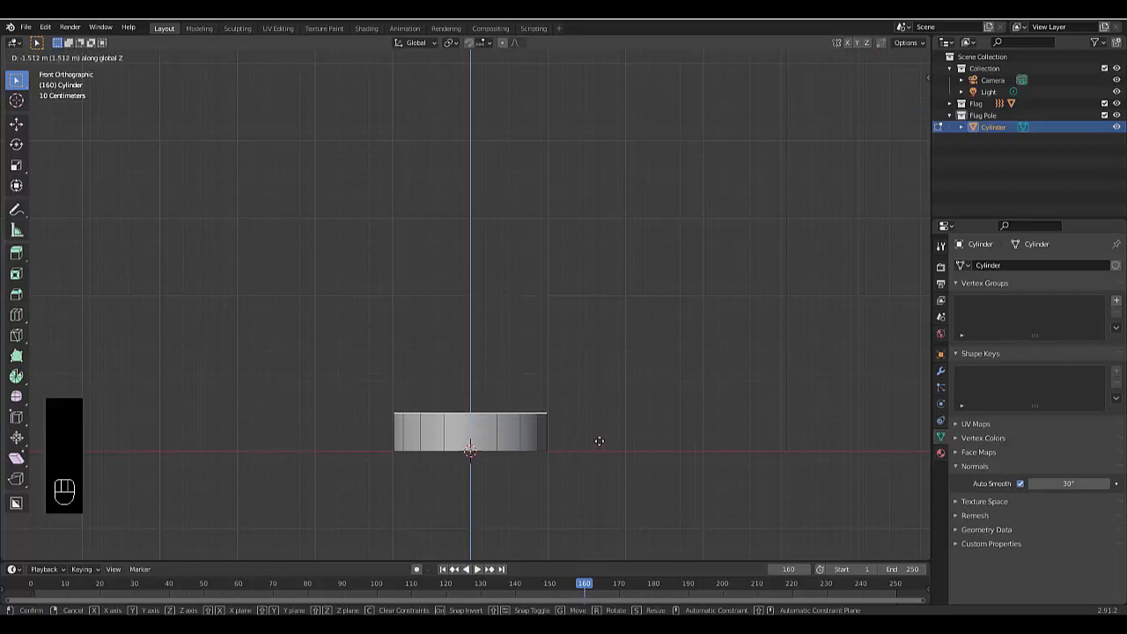
click(599, 406)
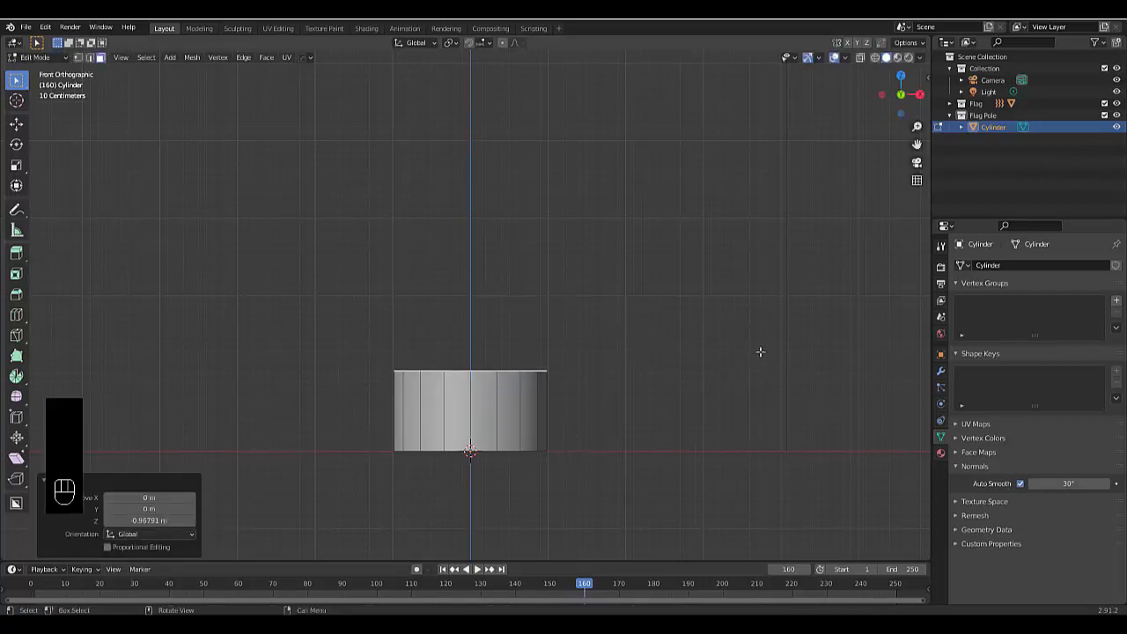
key(s)
right_click(682, 367)
key(Tab)
key(Tab)
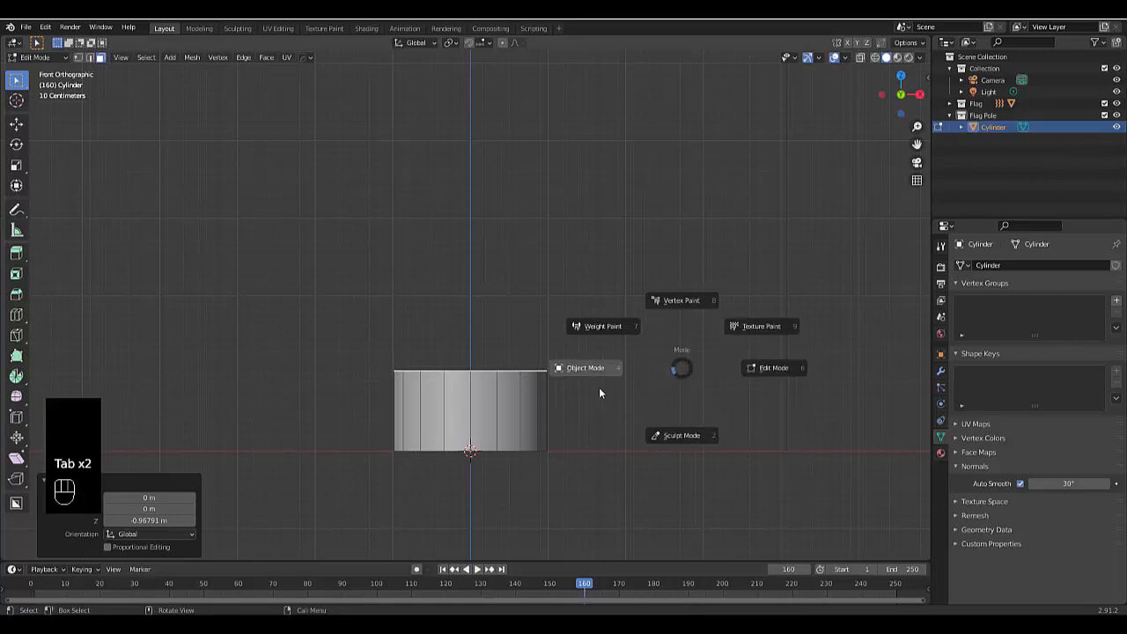
click(696, 356)
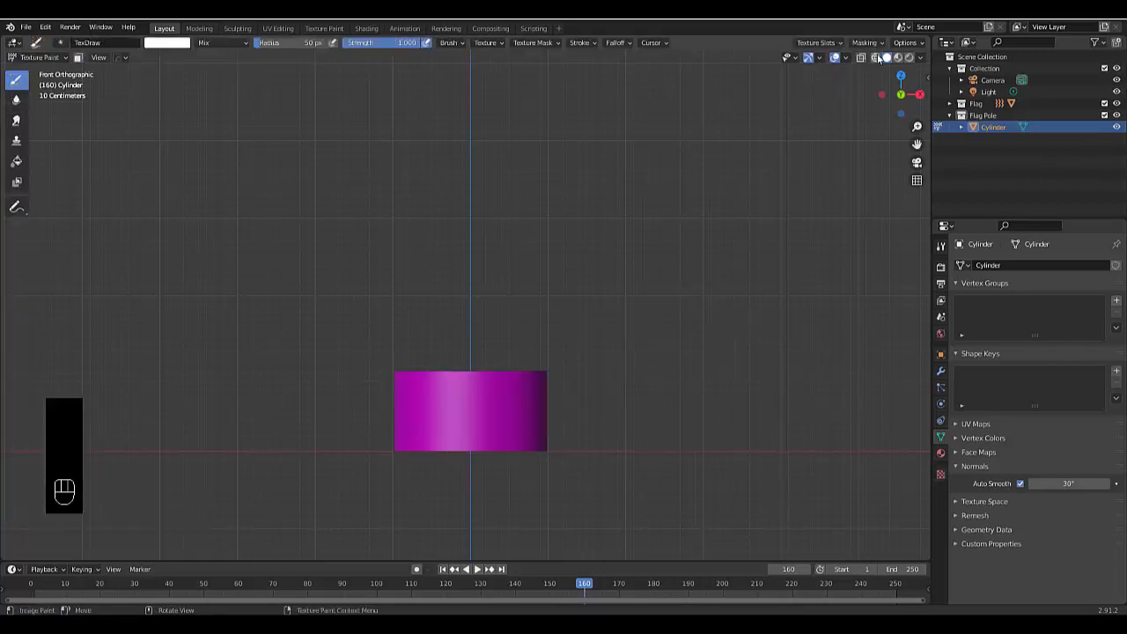
click(877, 58)
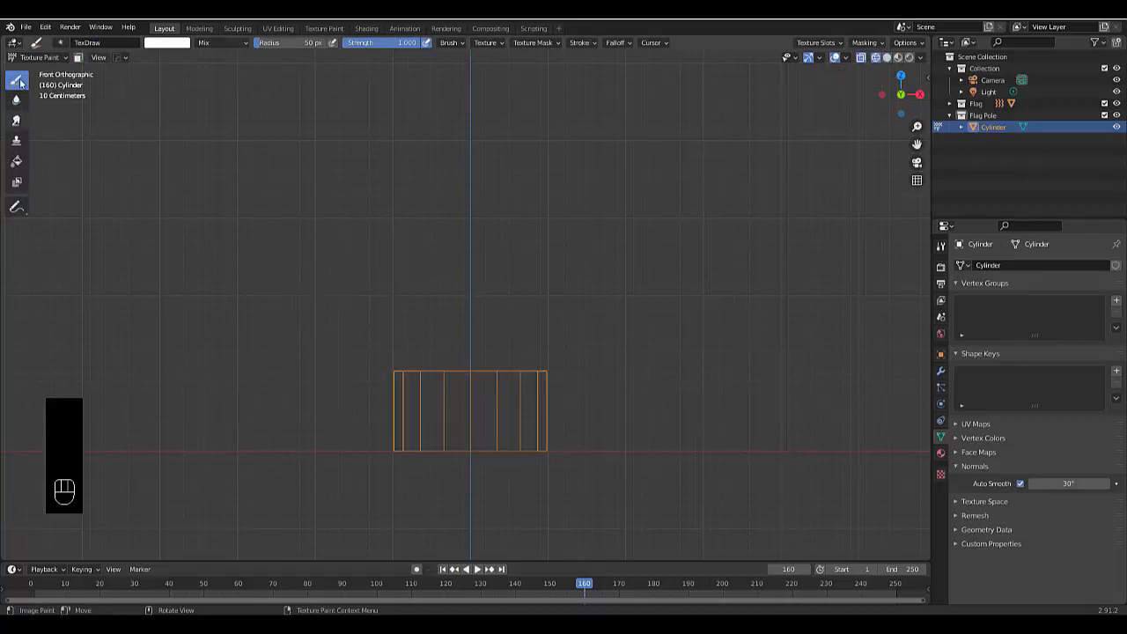
click(40, 57)
click(41, 70)
drag(316, 292, 636, 550)
click(886, 57)
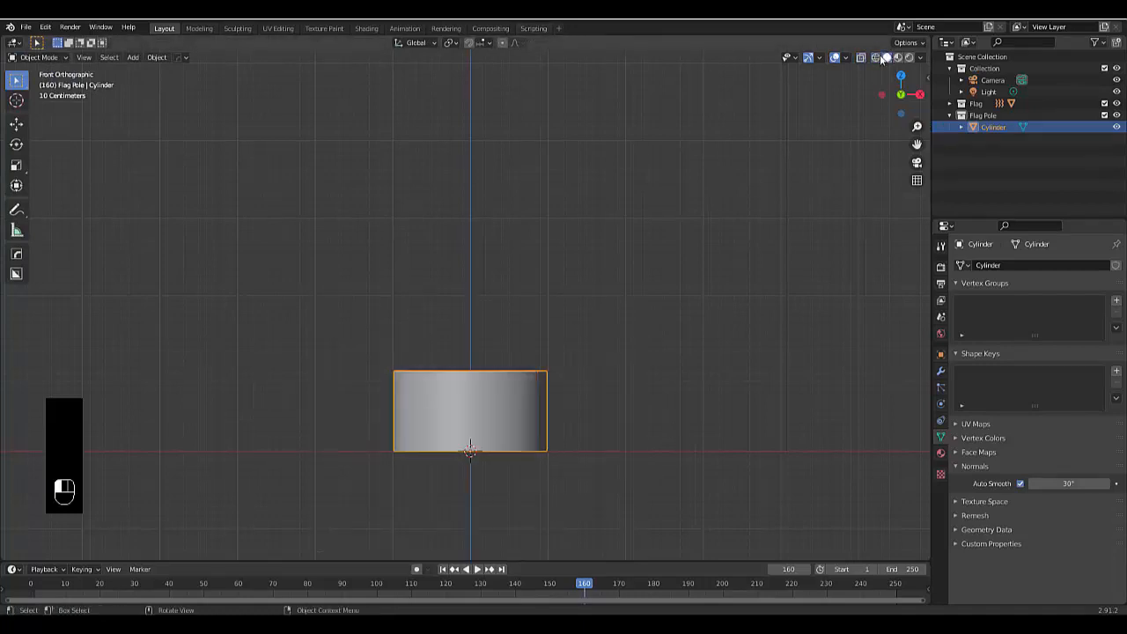
Step: Turn on X-ray display and switch the selected cylinder to Edit Mode
click(863, 57)
drag(215, 272, 616, 507)
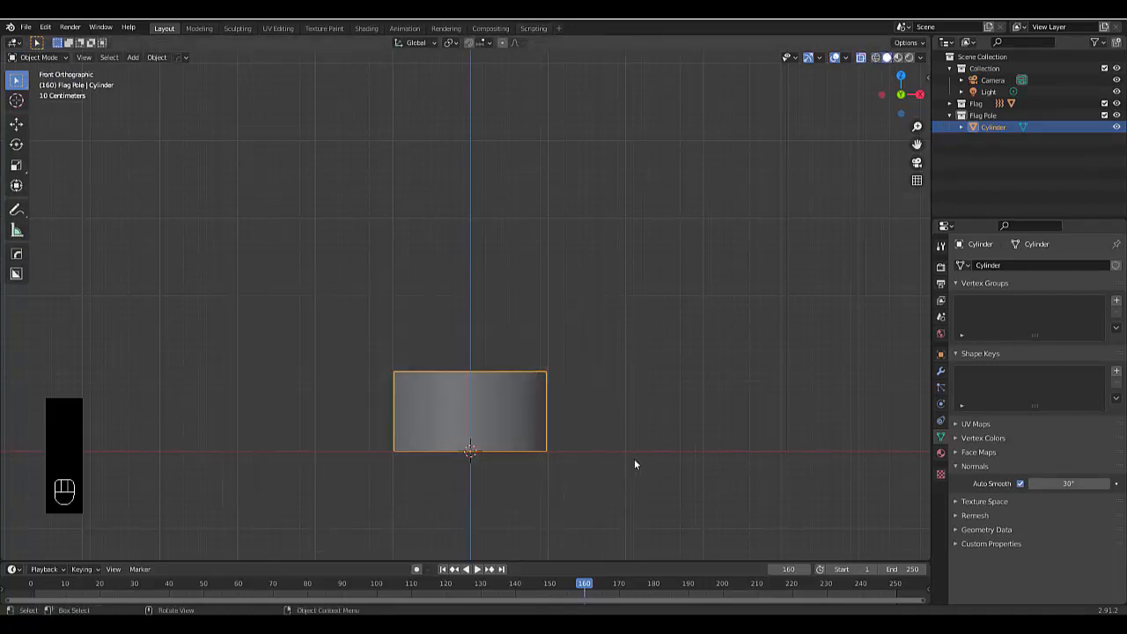
key(Tab)
click(649, 392)
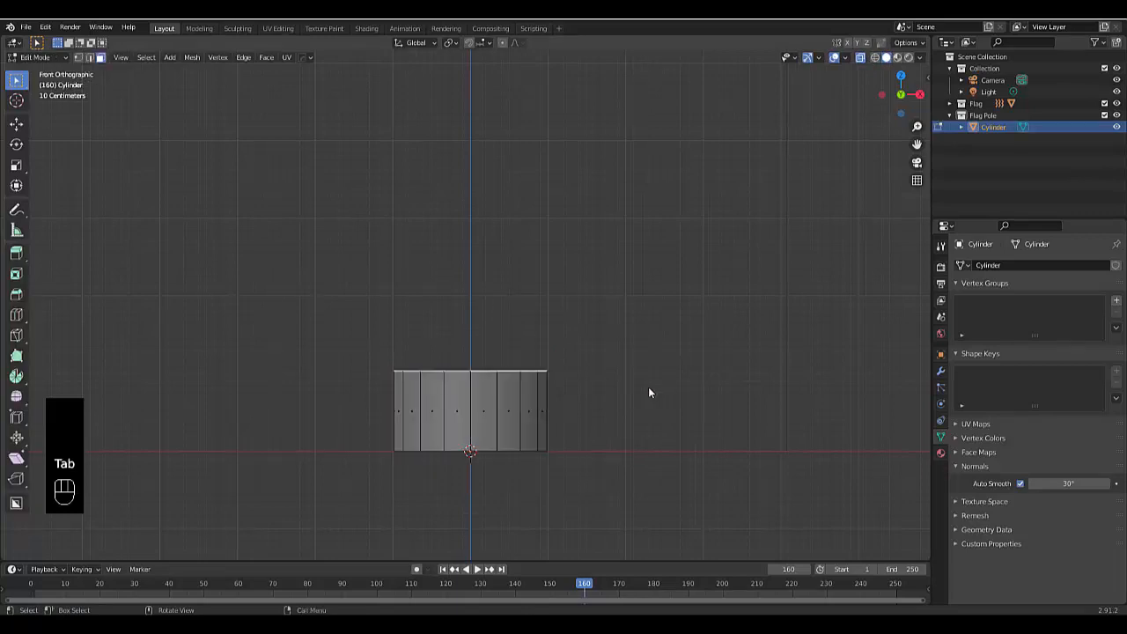
Step: Select the cylinder's entire mesh and scale it to 0.176 along X and Y only, excluding Z
drag(301, 289, 746, 562)
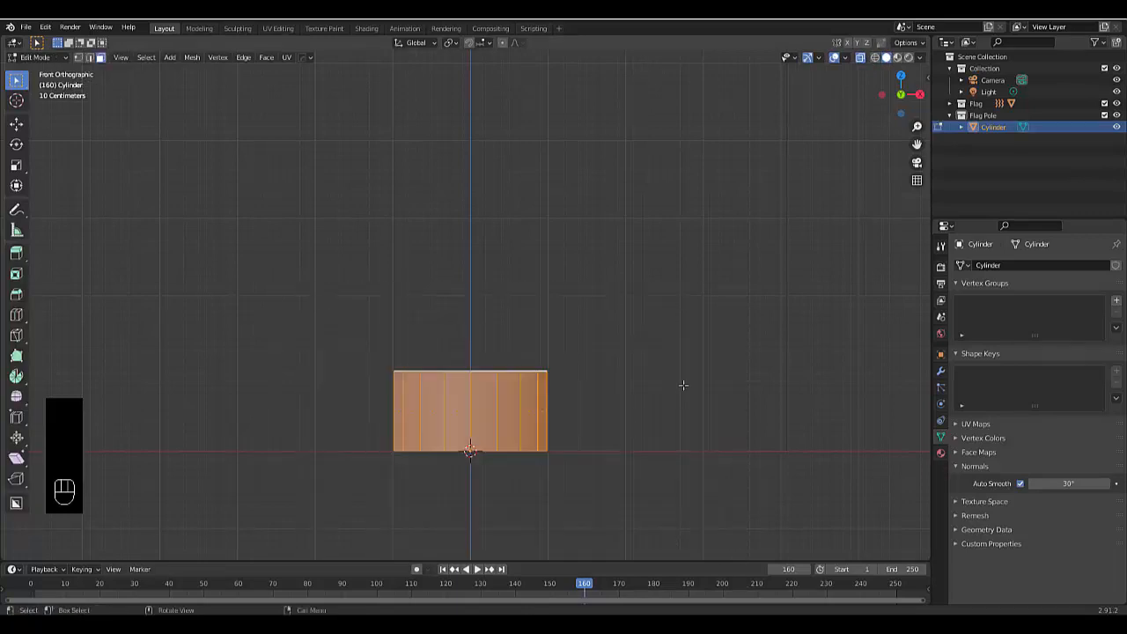
key(s)
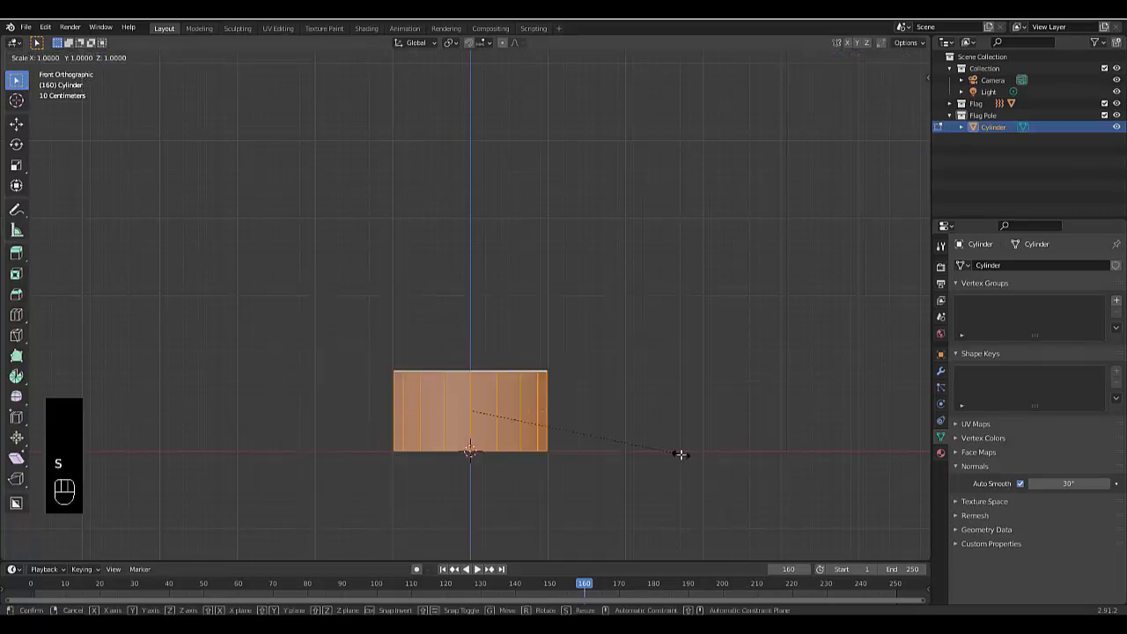
key(x)
click(591, 465)
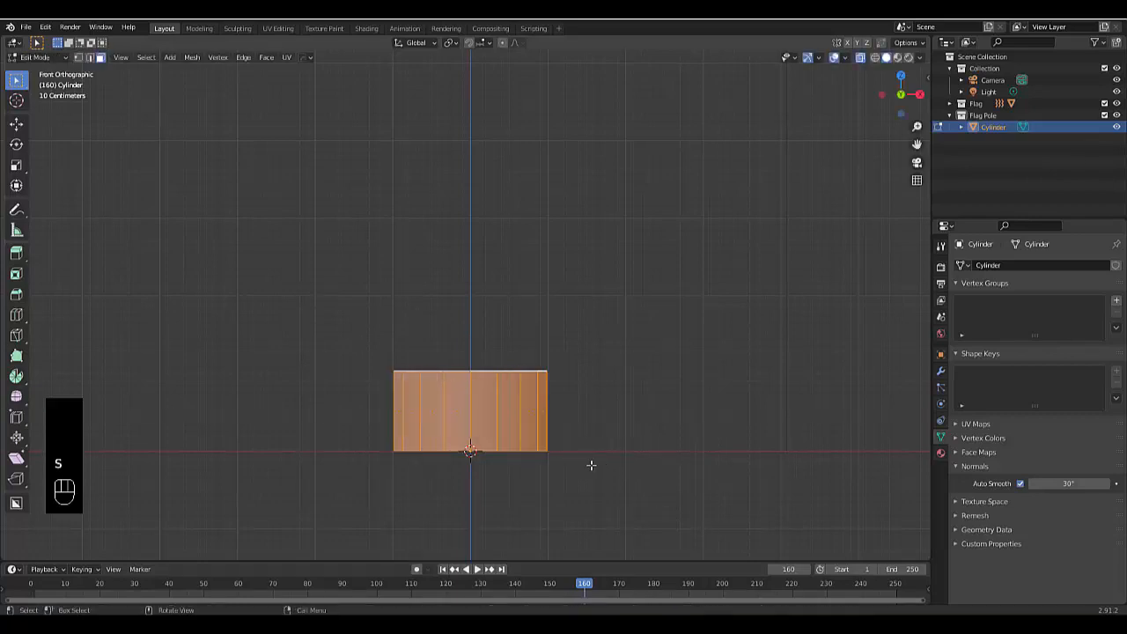
key(s)
key(shift+z)
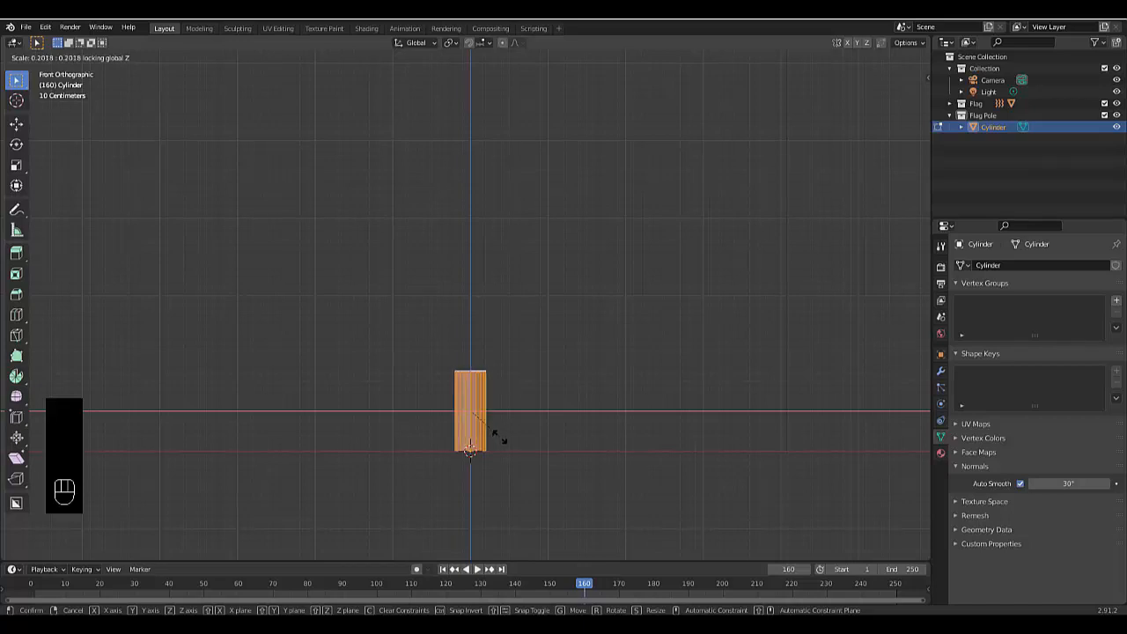
click(499, 441)
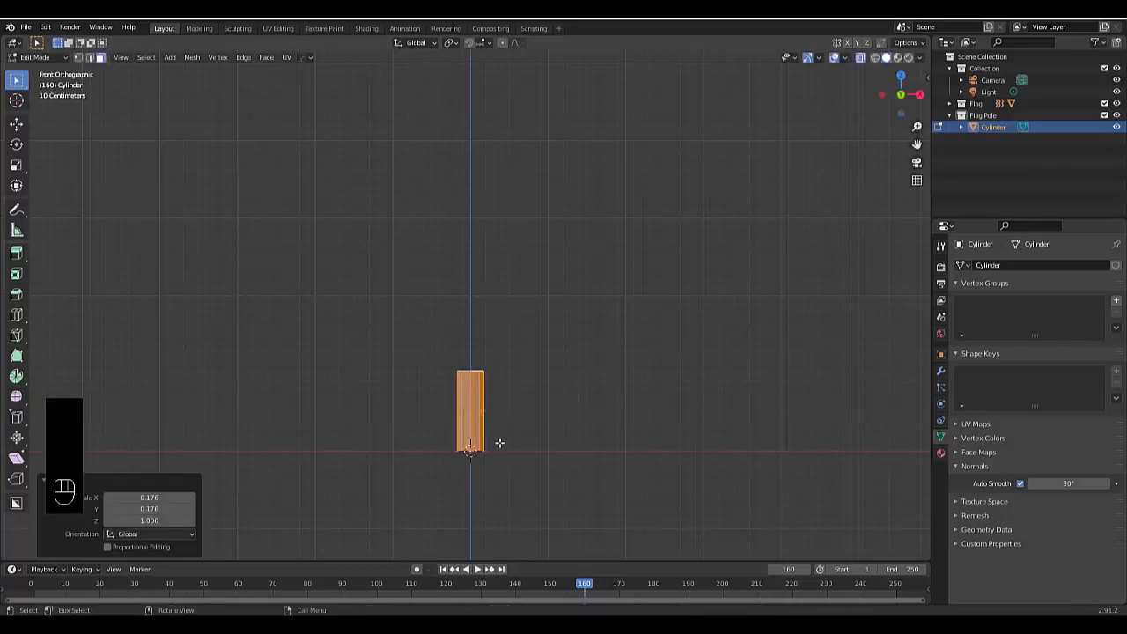
Step: Select only the narrowed cylinder's top face and lower it about 0.88 m along Z to leave a short base
click(451, 330)
middle_drag(453, 330, 462, 361)
key(KP_1)
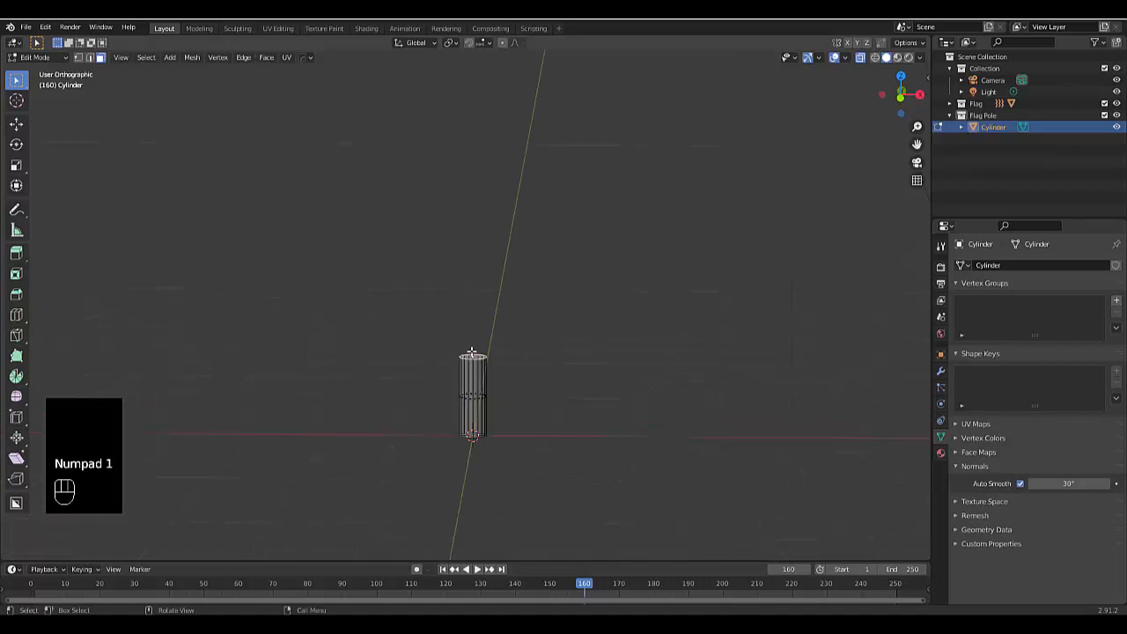
key(g)
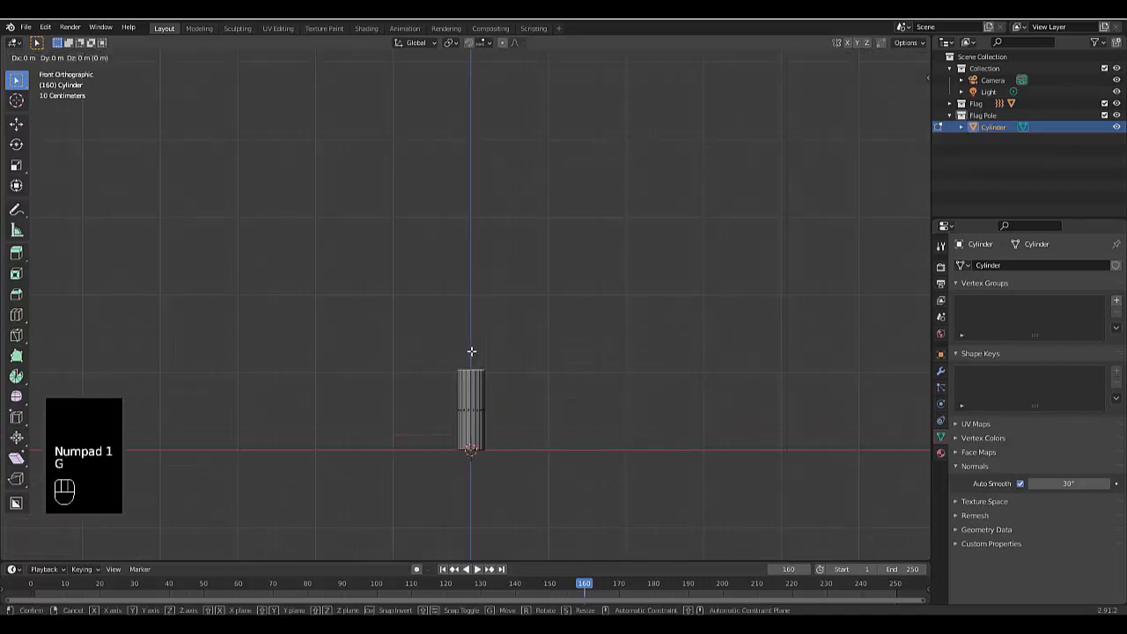
click(482, 420)
Step: Inset the base's top face by about 0.032 m and extrude it upward about 0.68 m
scroll(477, 437, up, 7)
middle_drag(470, 416, 469, 420)
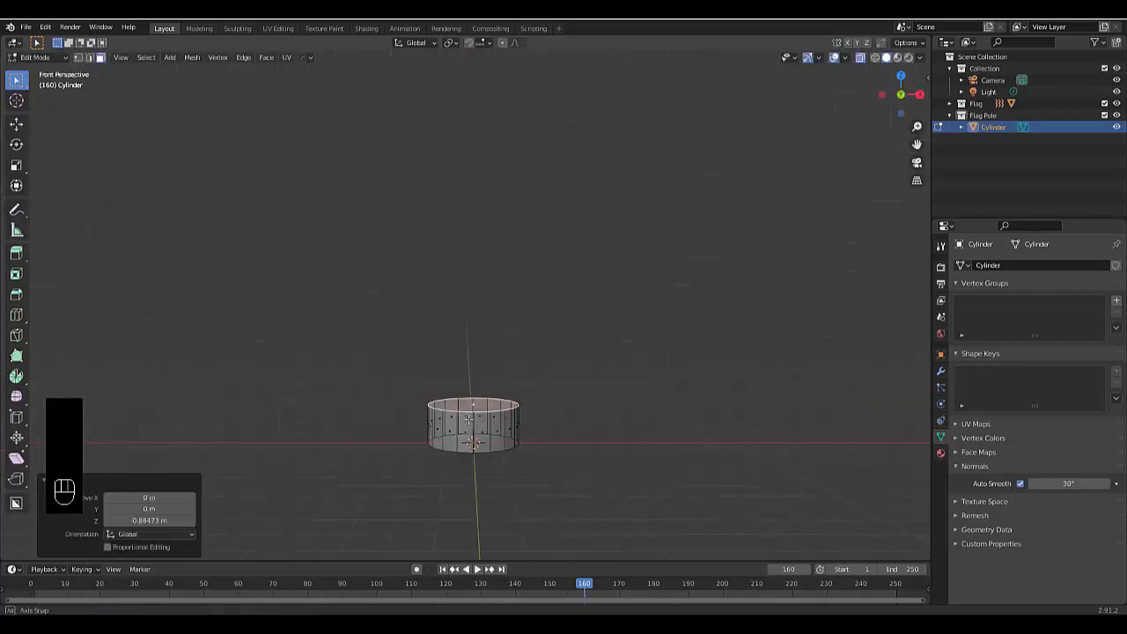
key(i)
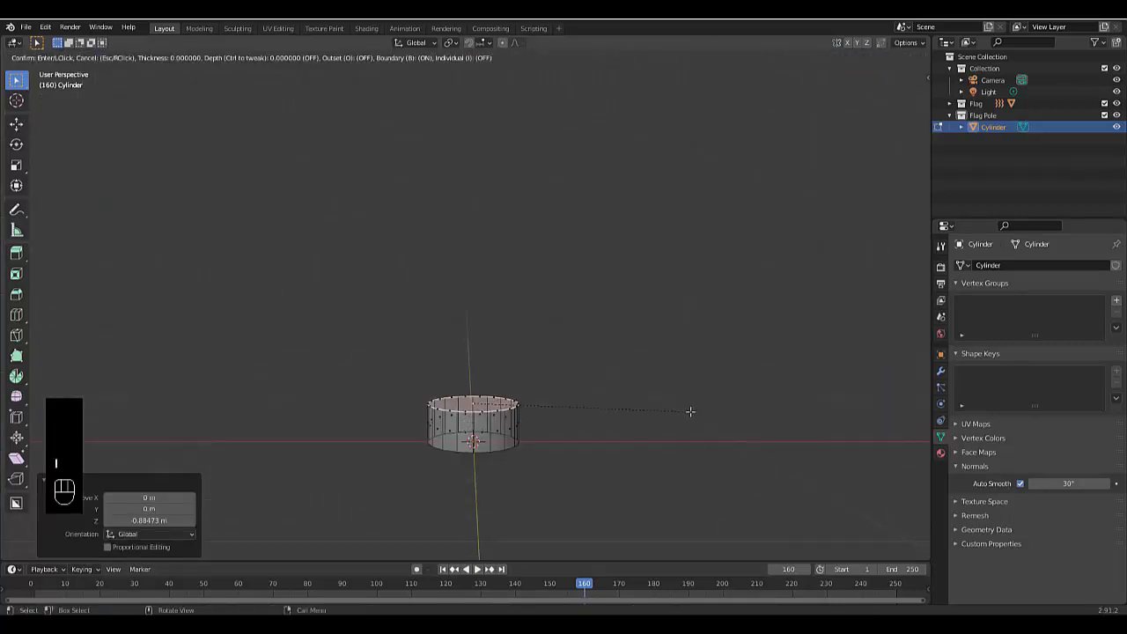
click(683, 406)
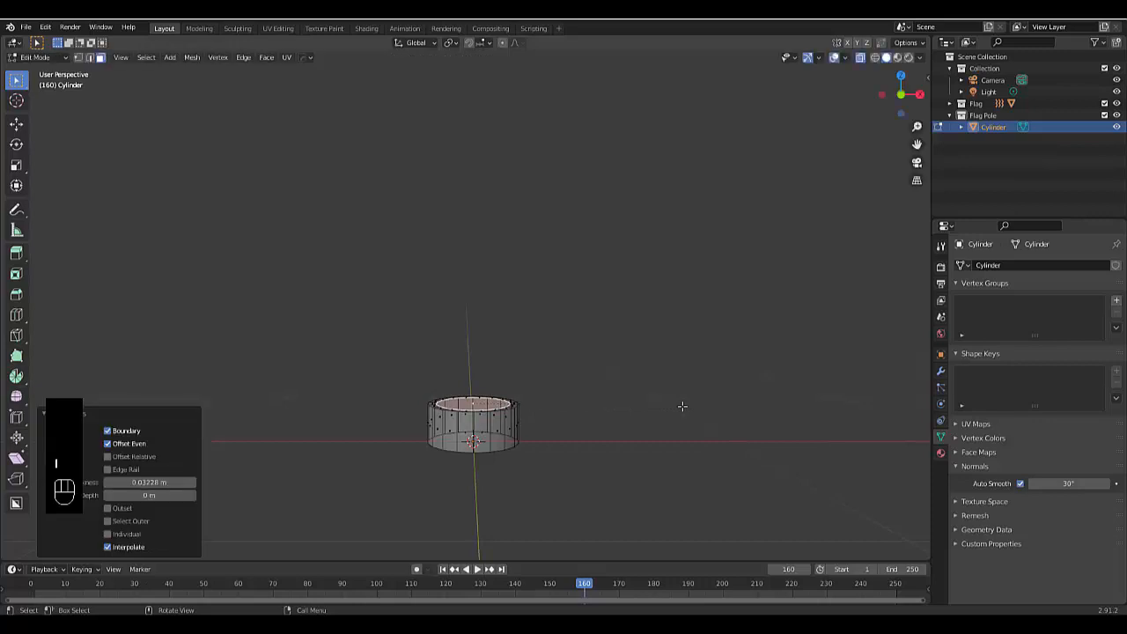
key(e)
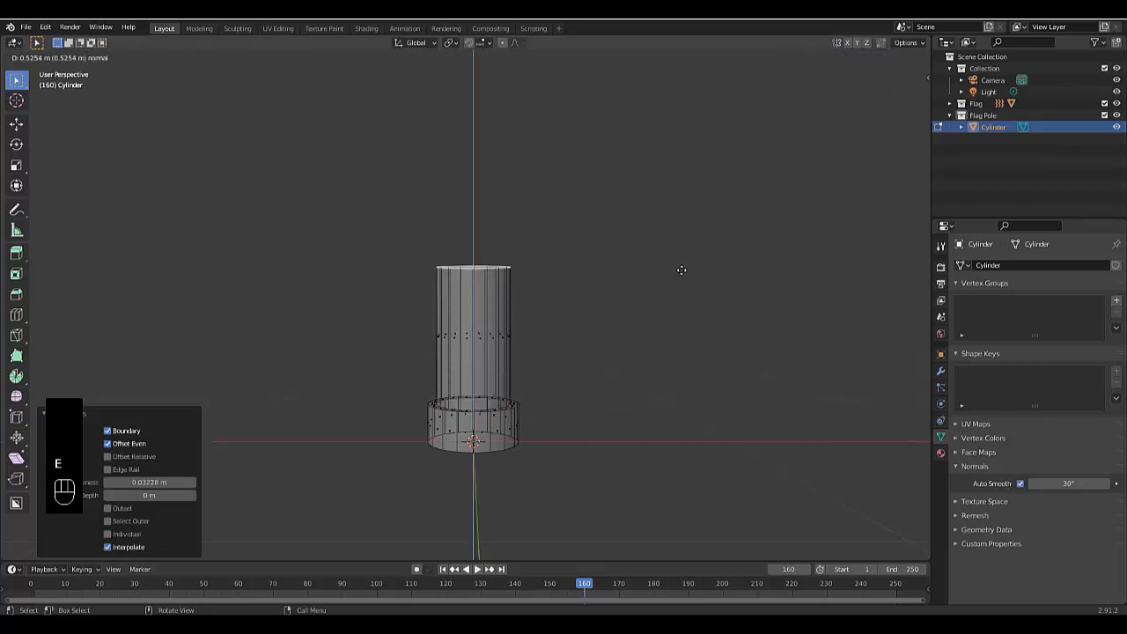
click(673, 229)
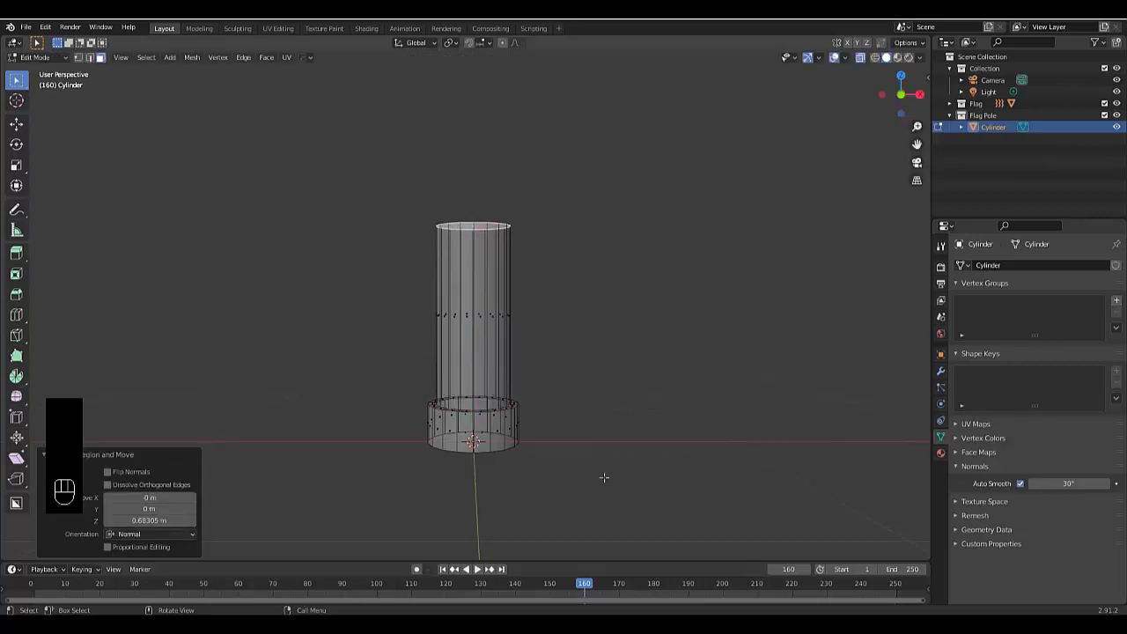
Step: Raise the pole's top face about 8.21 m along Z so the pole reaches the flag's top edge
key(KP_1)
scroll(564, 478, down, 5)
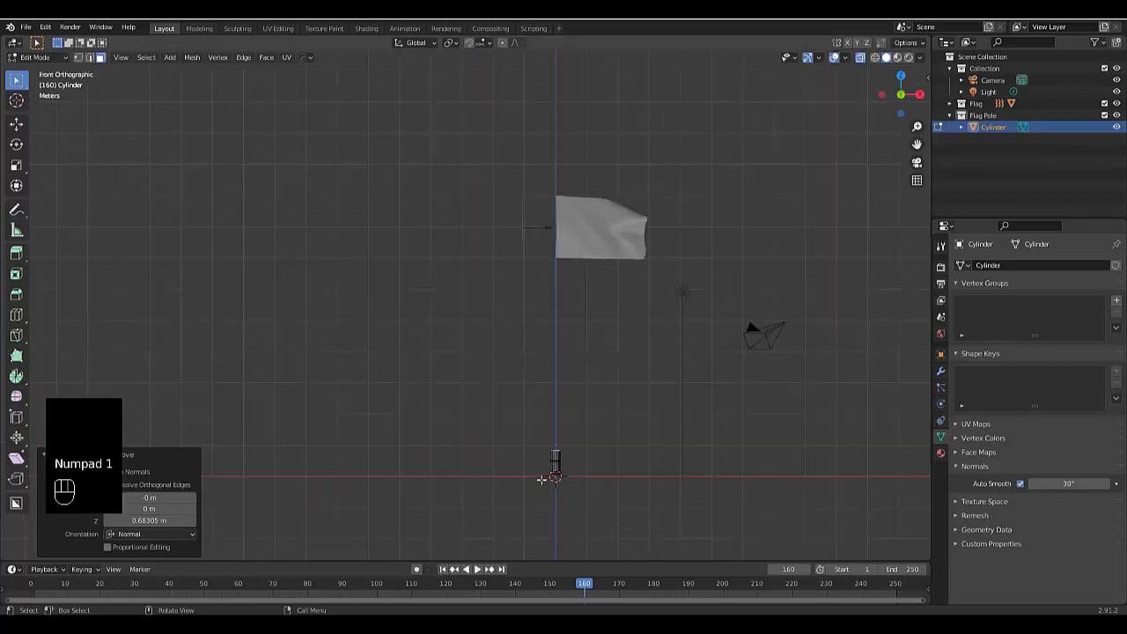
key(g)
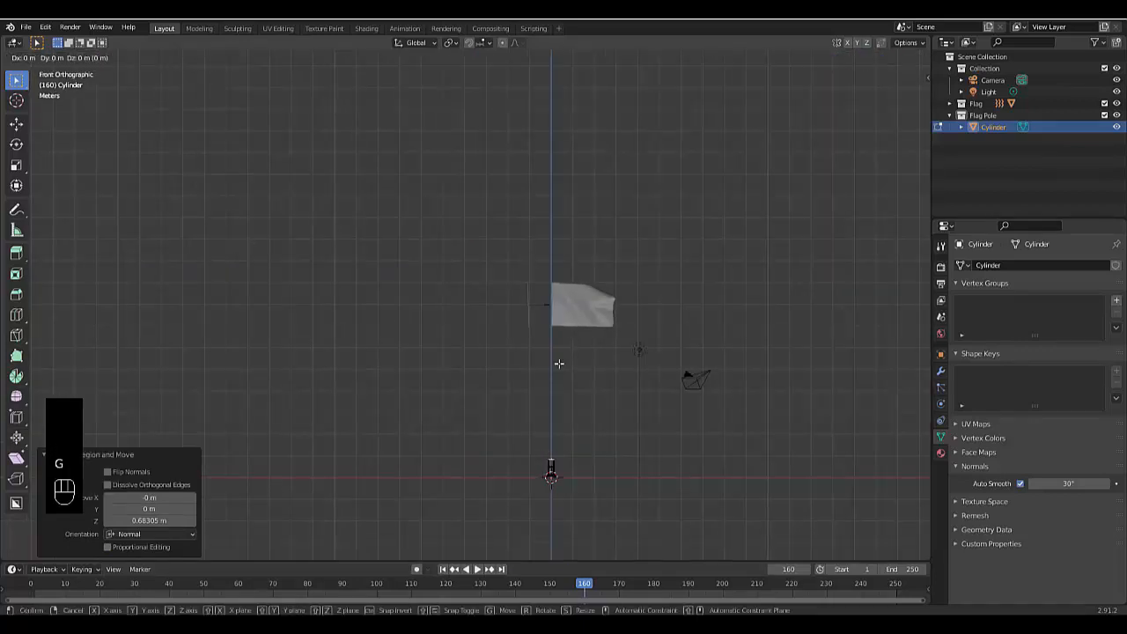
key(z)
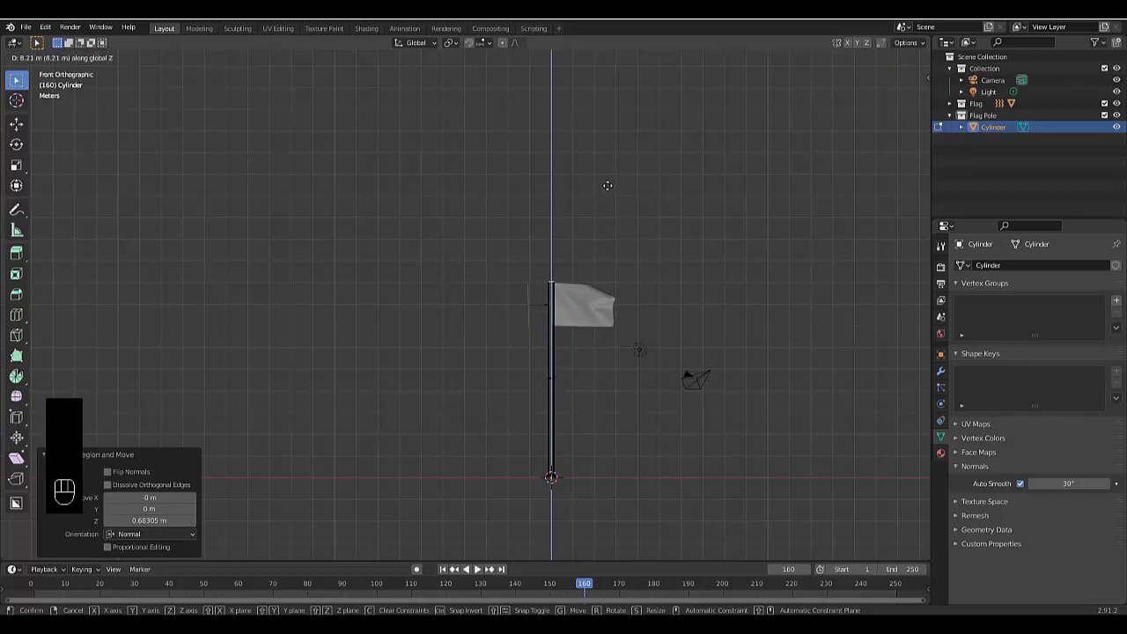
click(607, 185)
Step: Extrude the pole's top face outward at scale 1.421, and extrude it up about 0.39 m as a cap
scroll(538, 365, up, 10)
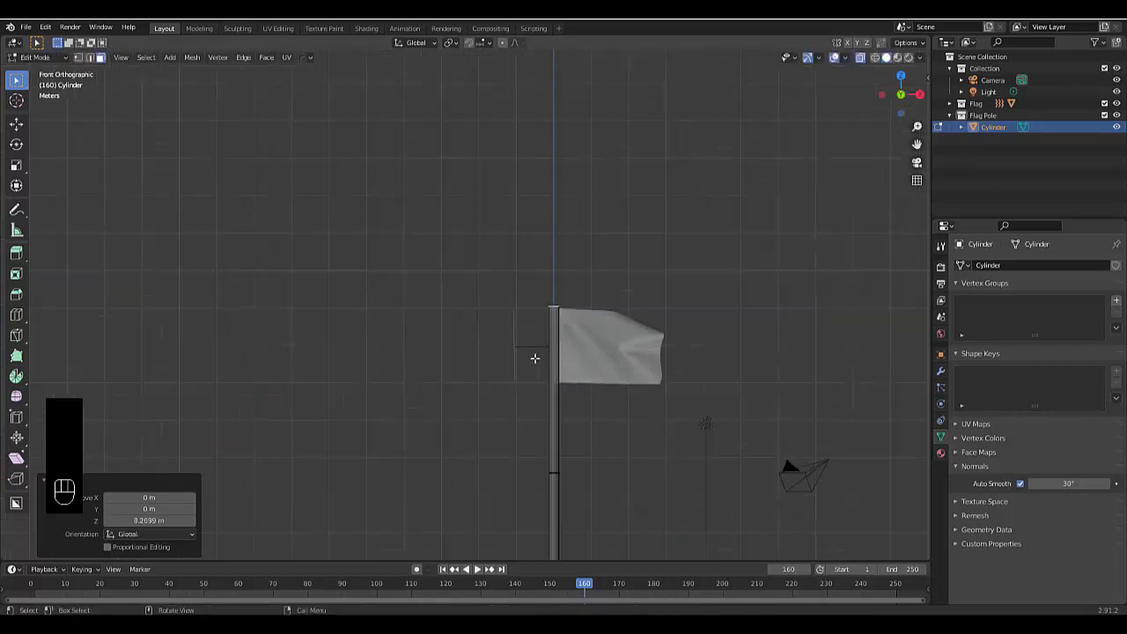
scroll(541, 372, up, 5)
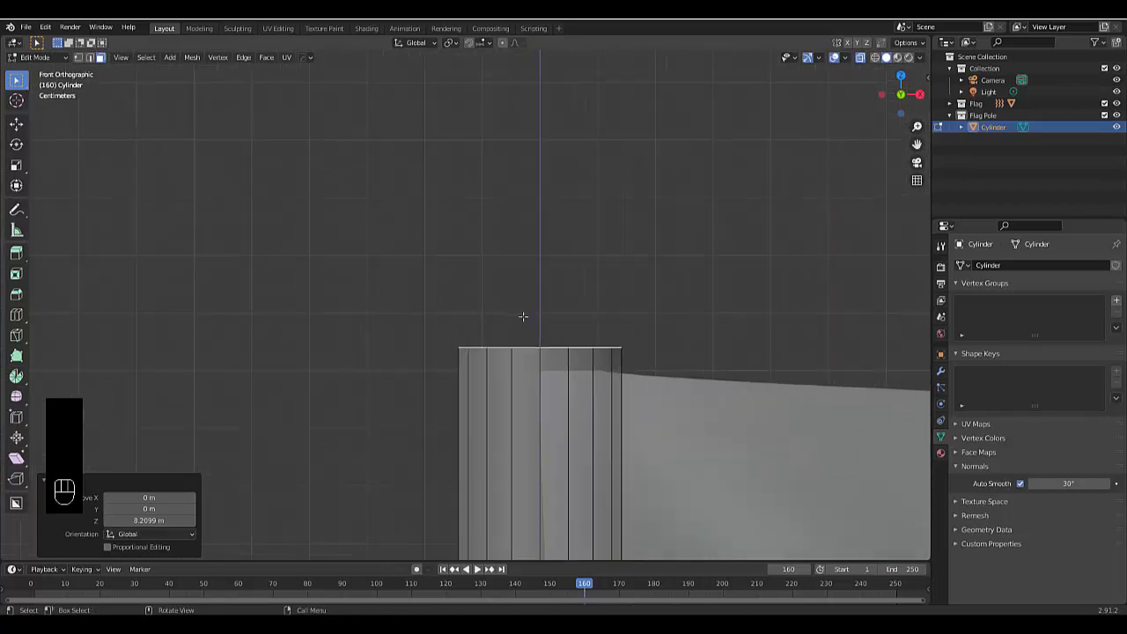
scroll(531, 325, down, 5)
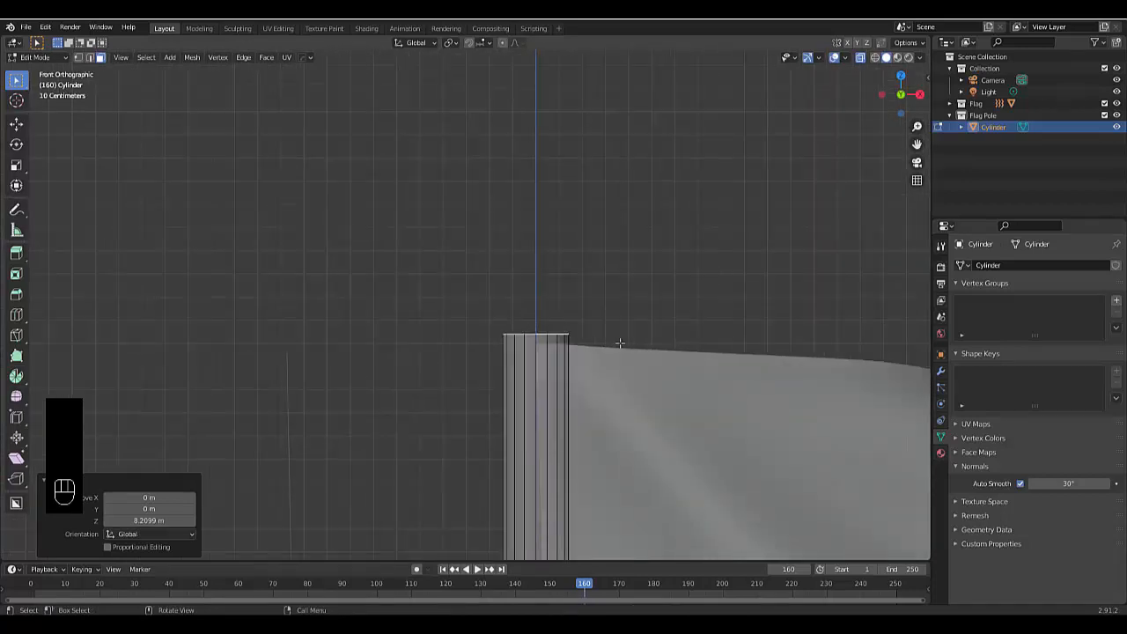
key(e)
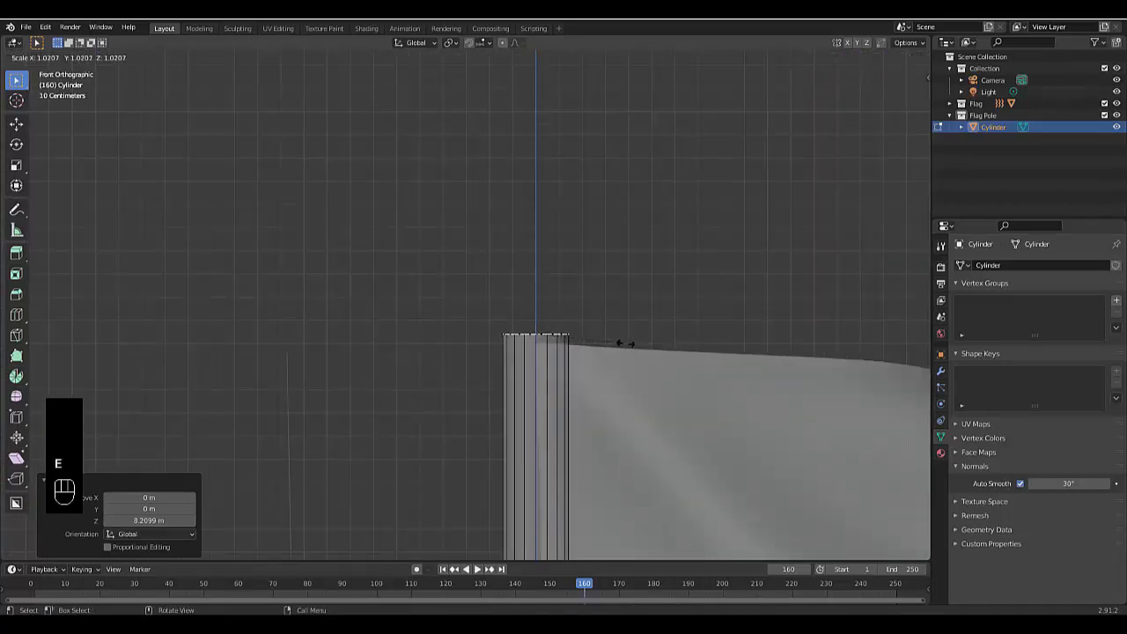
click(652, 364)
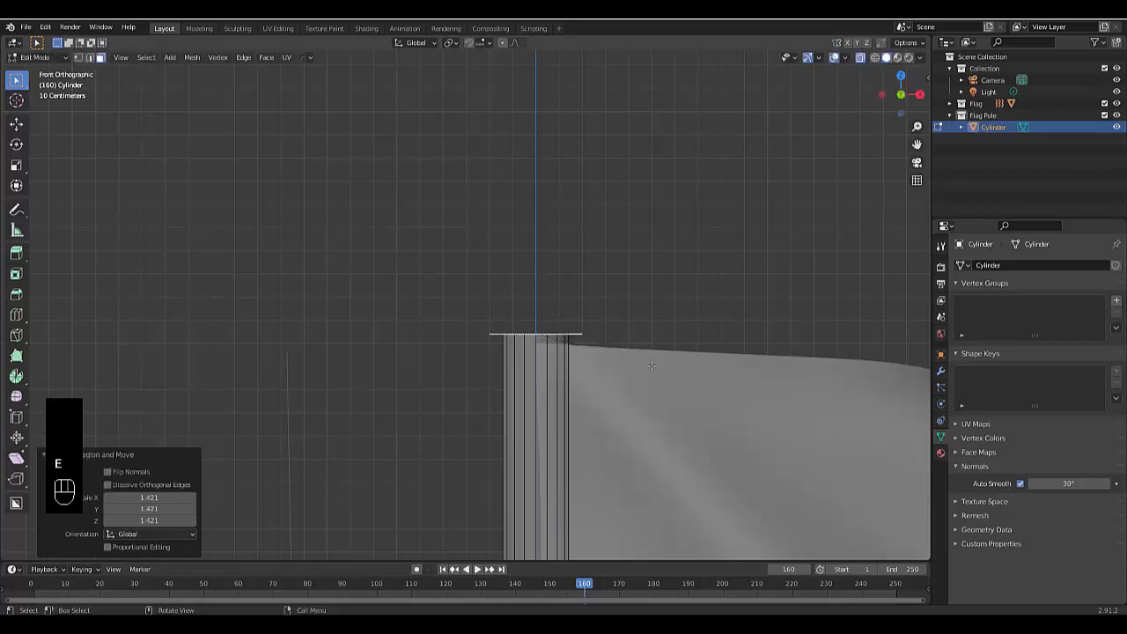
key(e)
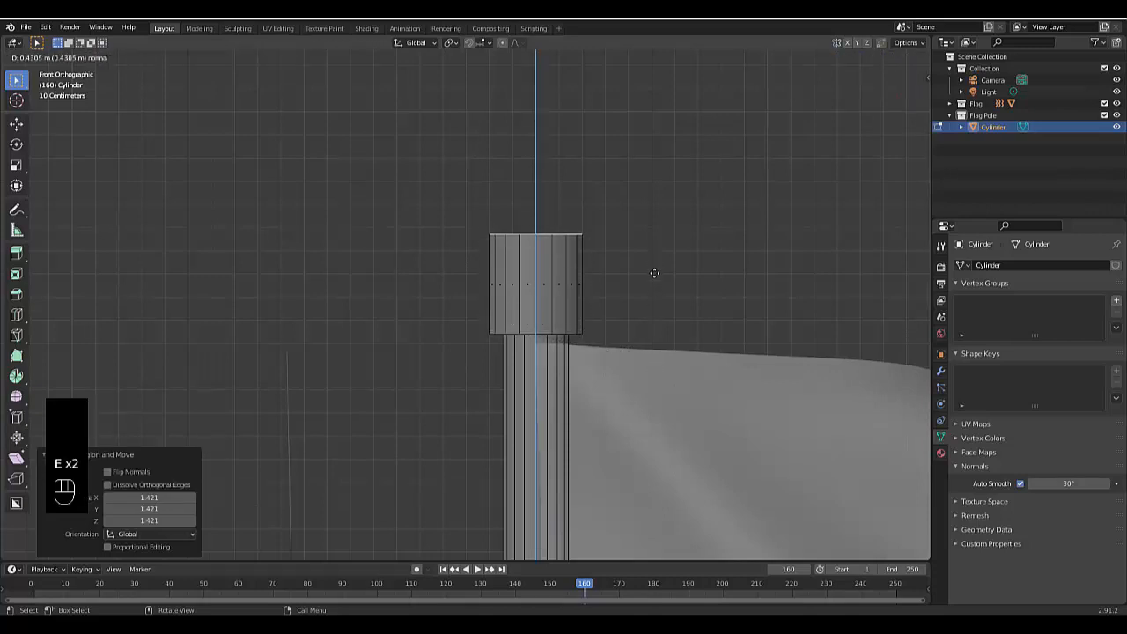
click(653, 274)
Step: Bevel the cap's top edge 0.195 m with 5 segments into a dome, and lower the dome about 0.14 m along Z
key(ctrl)
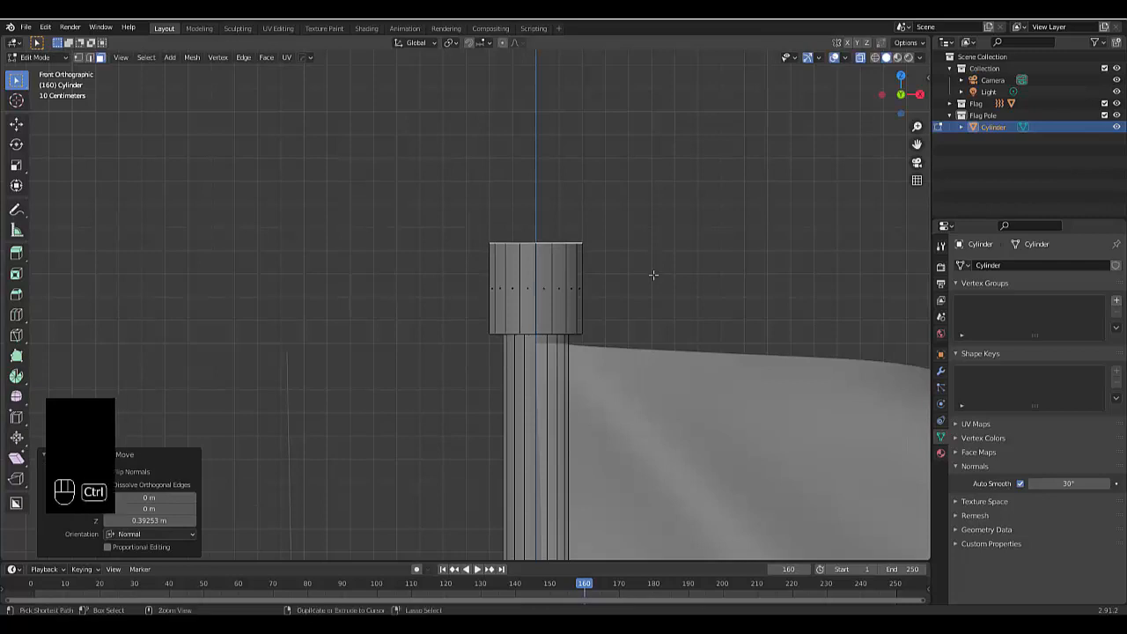
key(ctrl+b)
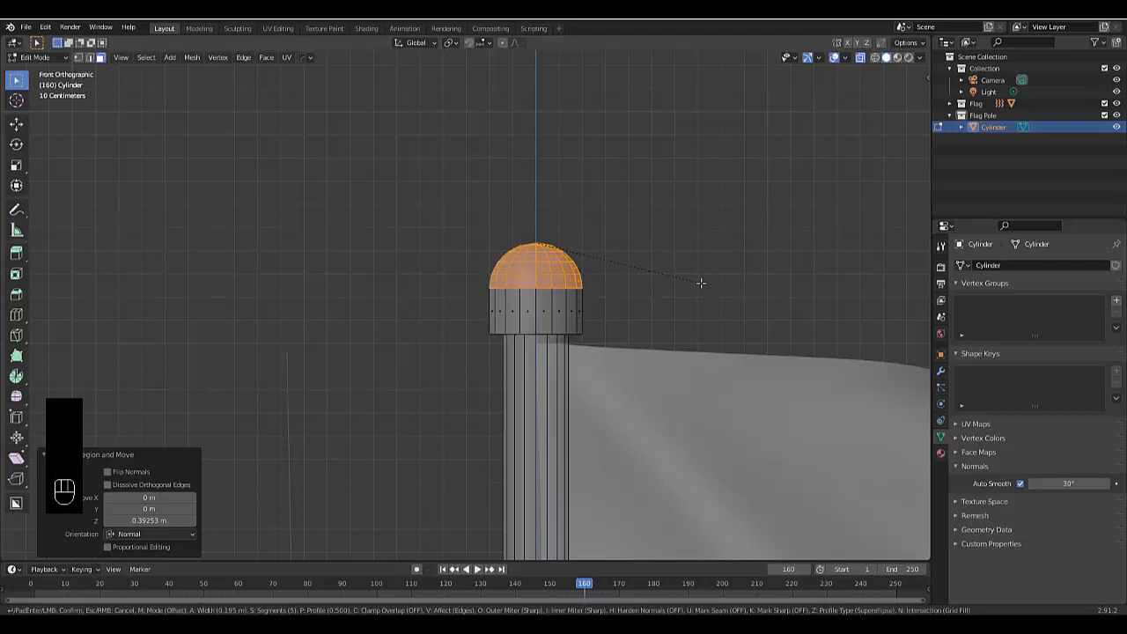
click(700, 283)
key(g)
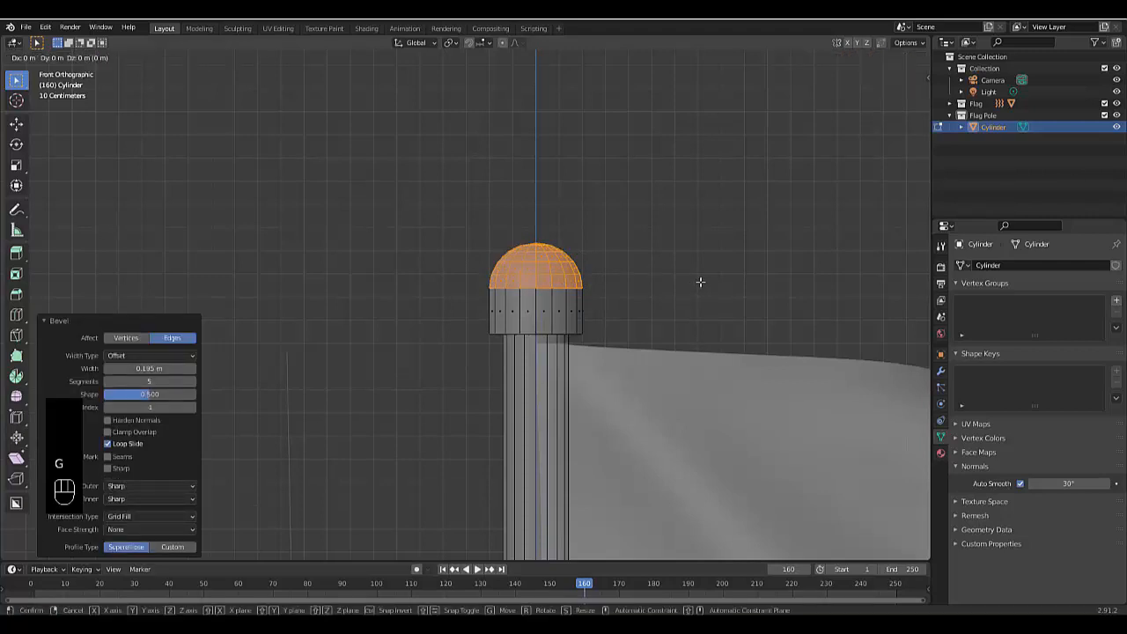
key(z)
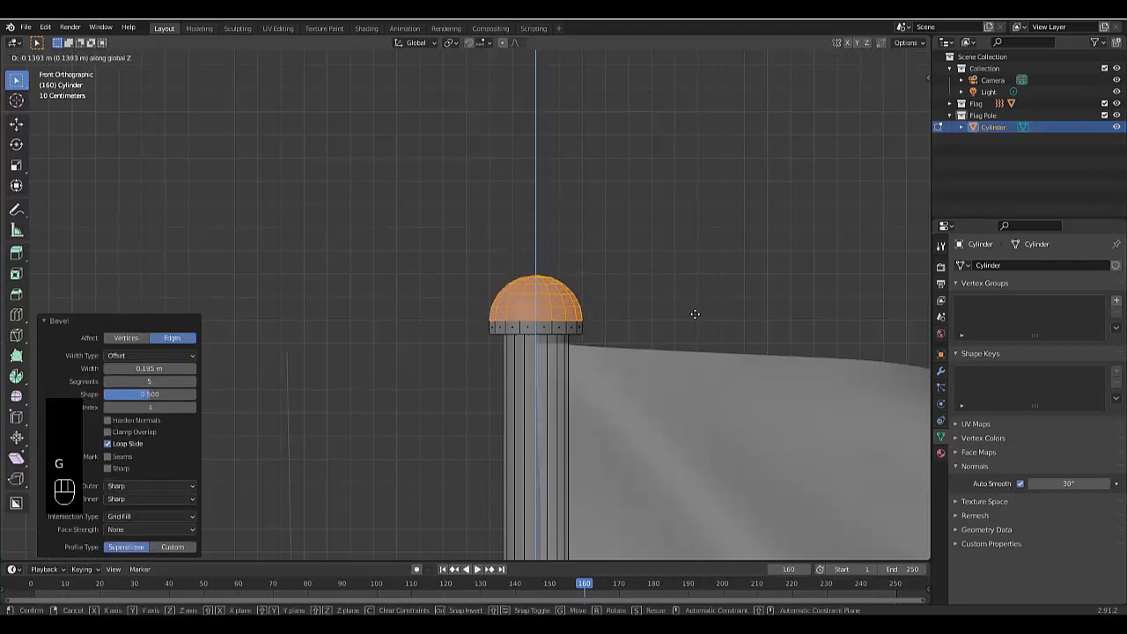
click(695, 314)
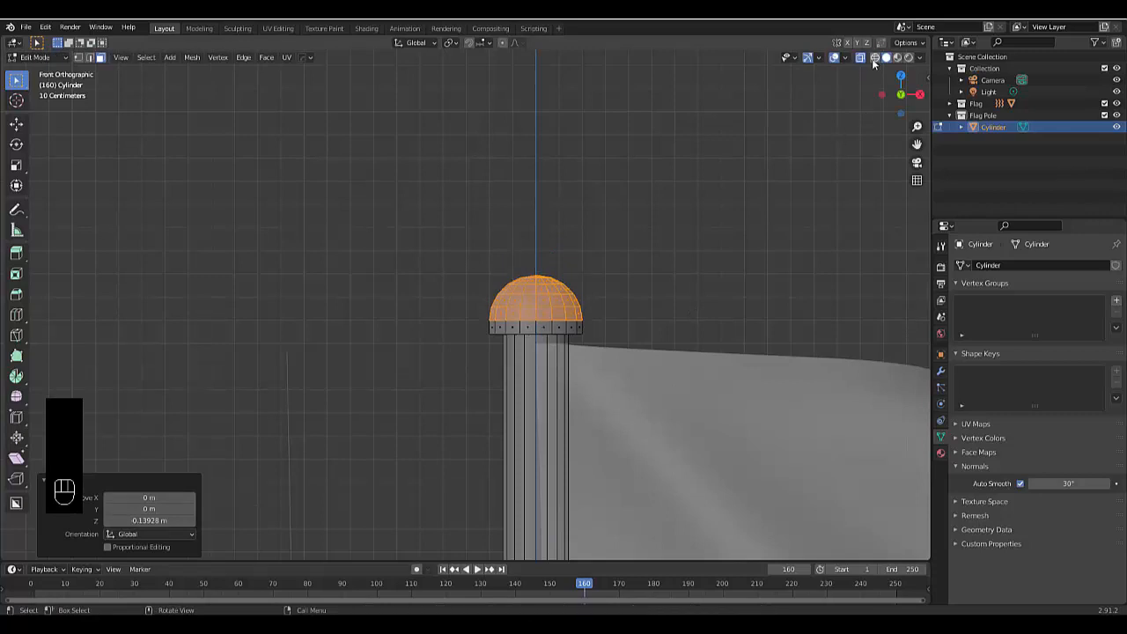
Step: Turn off X-ray display and return the finished flag pole to Object Mode
scroll(601, 252, down, 5)
scroll(580, 363, up, 4)
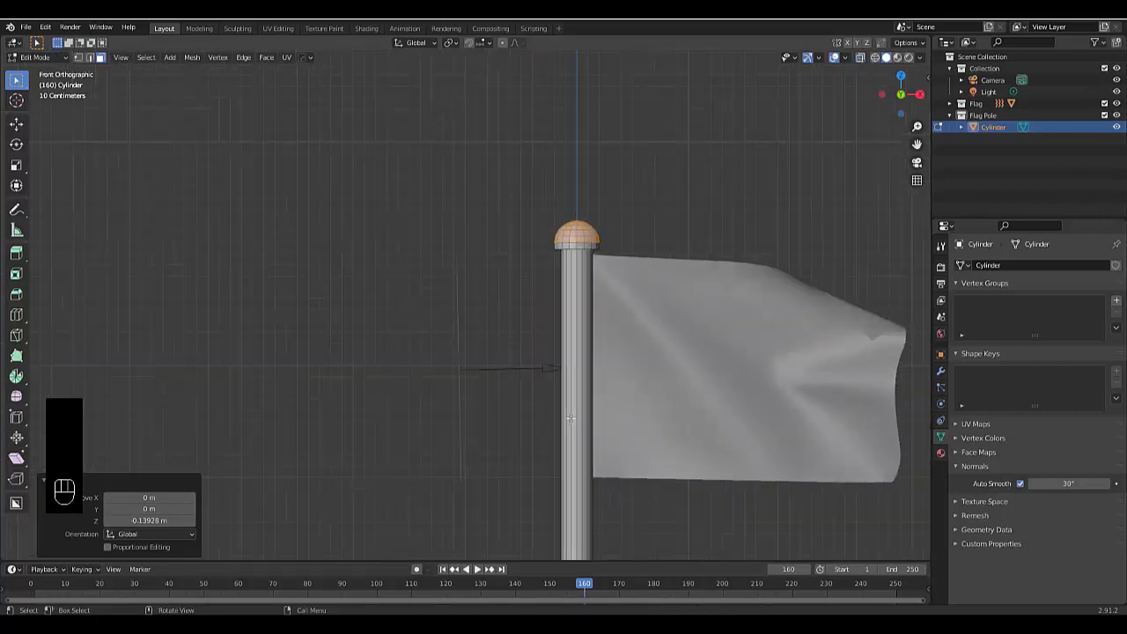
key(ctrl+Tab)
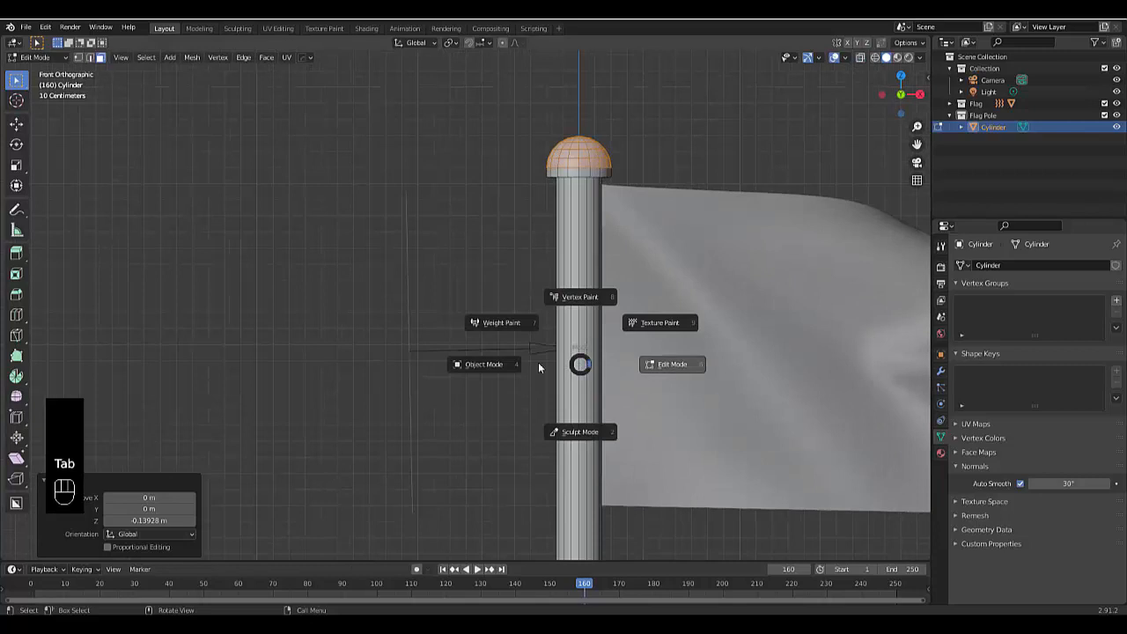
click(493, 365)
scroll(519, 345, down, 6)
scroll(550, 373, up, 5)
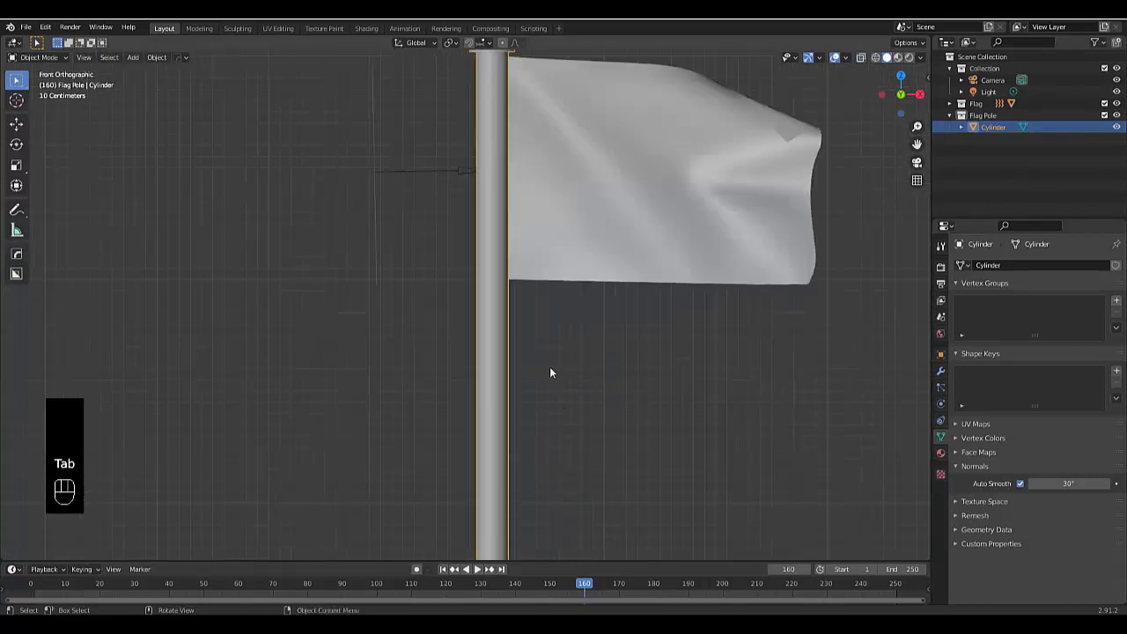
Step: Turn on X-ray display and move the flag pole about -0.1435 m along X so its side meets the flag's edge
scroll(534, 344, down, 6)
scroll(538, 427, up, 7)
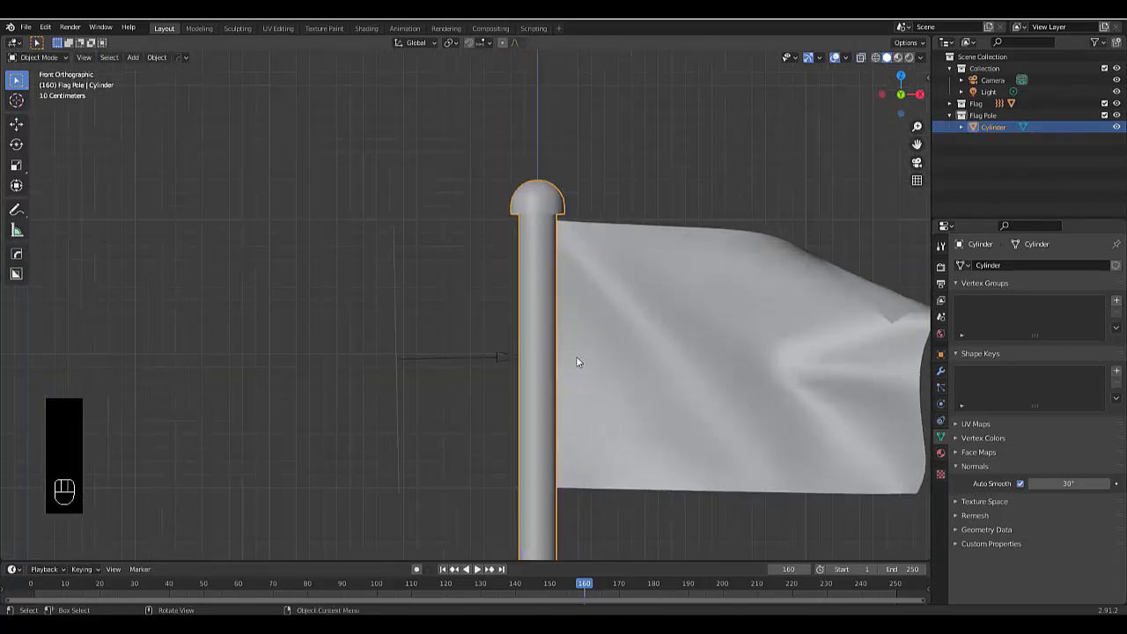
click(860, 57)
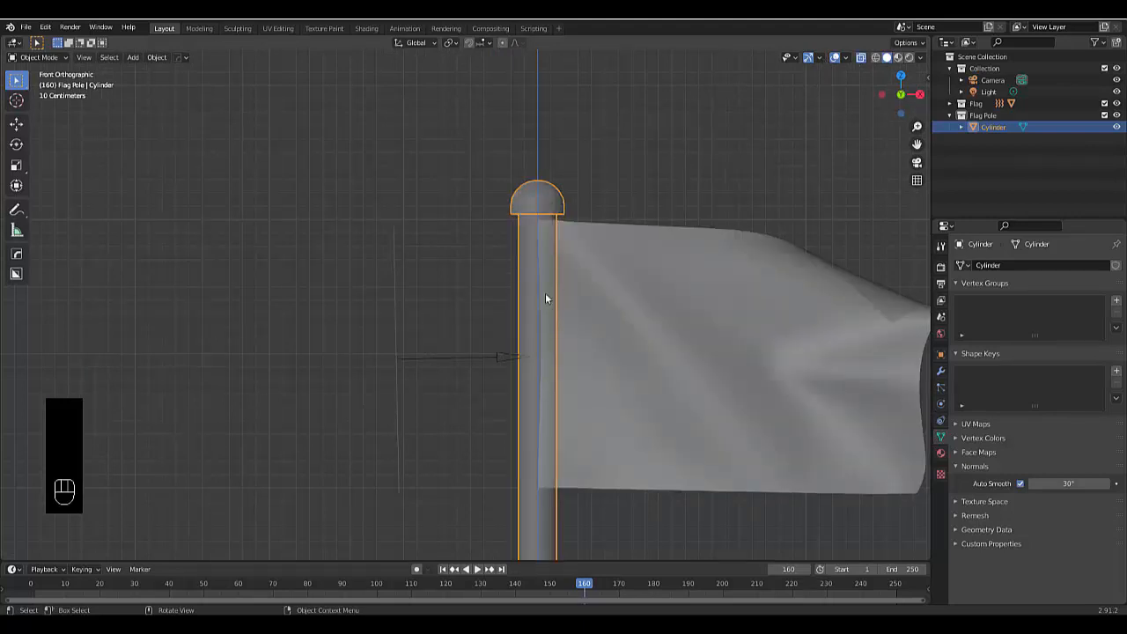
scroll(550, 280, up, 4)
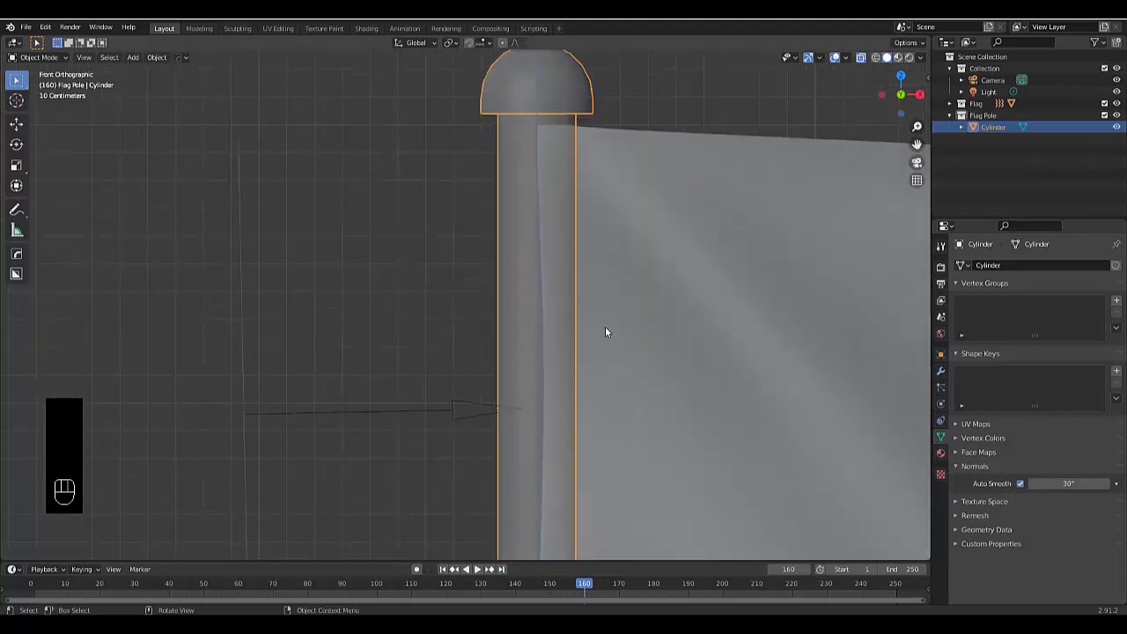
key(g)
key(z)
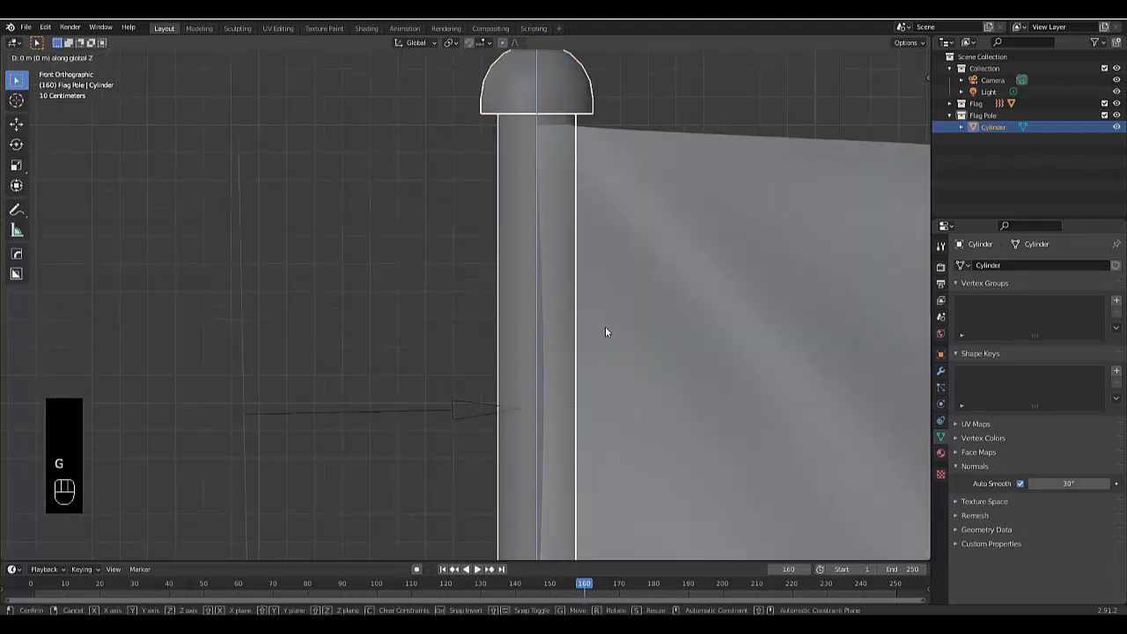
key(x)
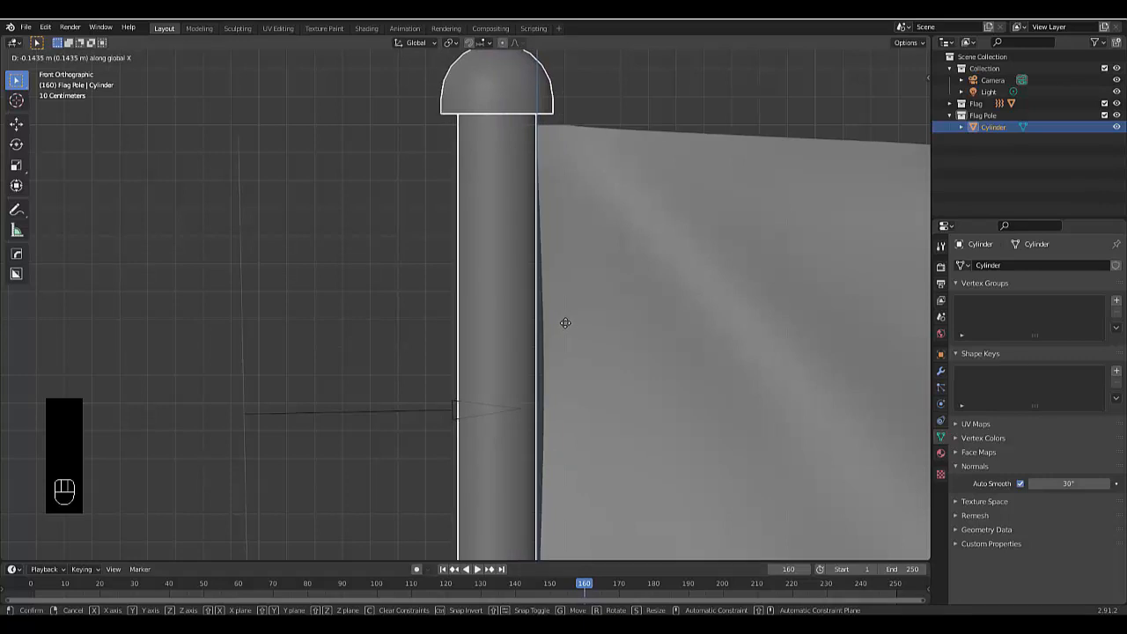
click(566, 323)
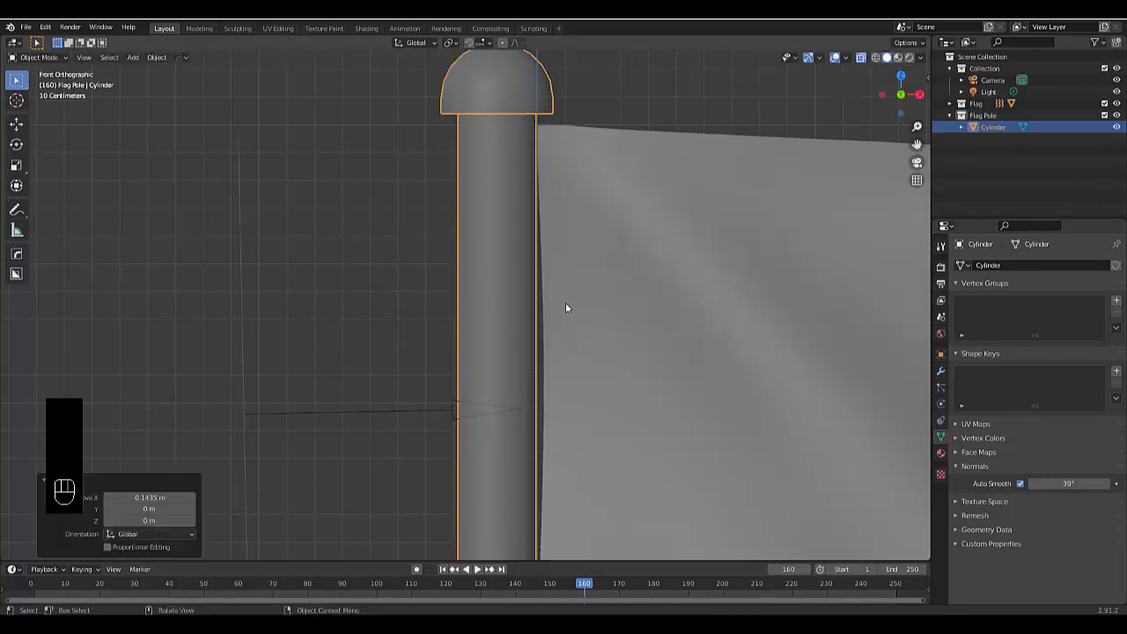
Step: Turn off X-ray display and play the animation to check the waving flag against the whole pole
scroll(567, 264, down, 6)
scroll(558, 411, up, 2)
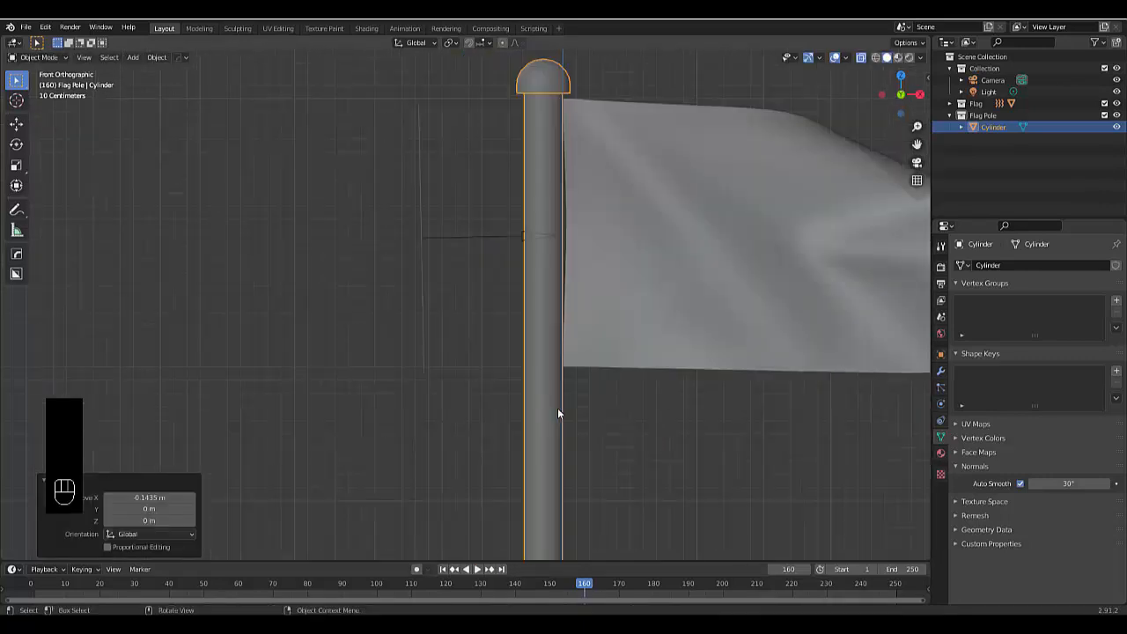
click(856, 65)
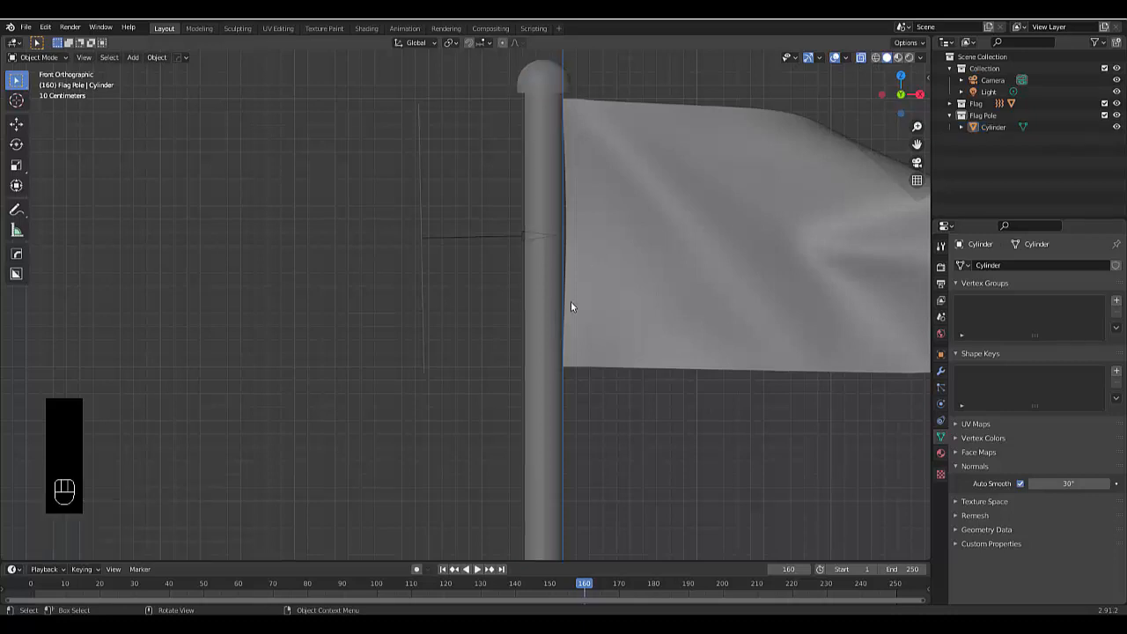
scroll(571, 305, down, 4)
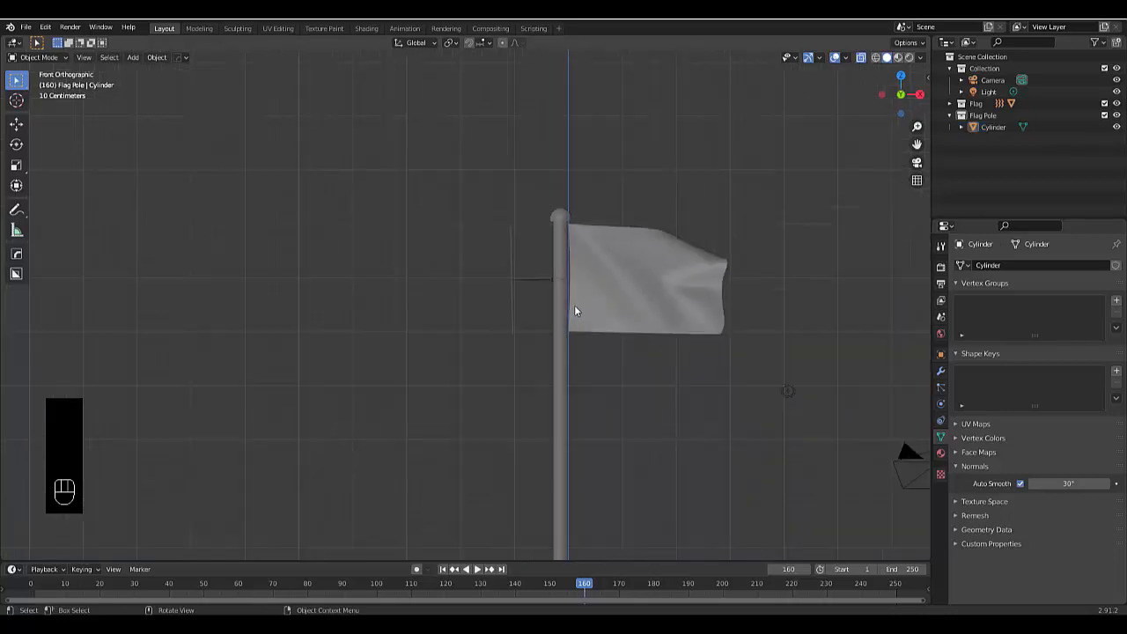
click(860, 57)
key(space)
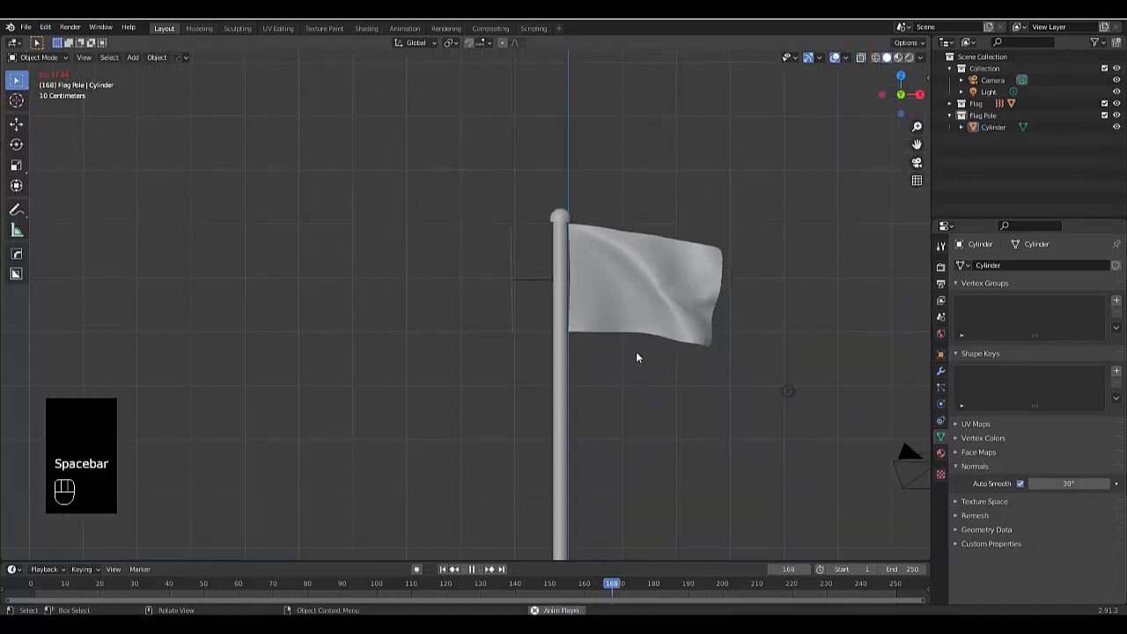
scroll(665, 427, down, 6)
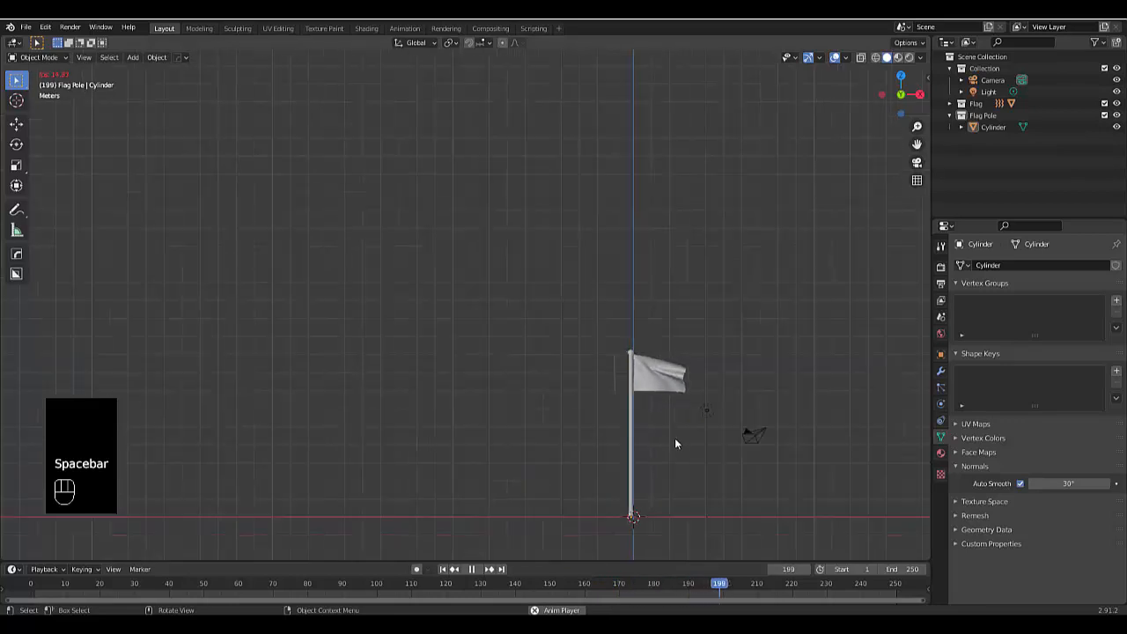
scroll(675, 442, up, 5)
mouse_move(671, 450)
middle_down()
mouse_move(615, 414)
mouse_move(626, 445)
mouse_move(679, 448)
mouse_move(628, 400)
mouse_move(654, 437)
middle_up()
scroll(654, 438, down, 3)
scroll(650, 435, up, 4)
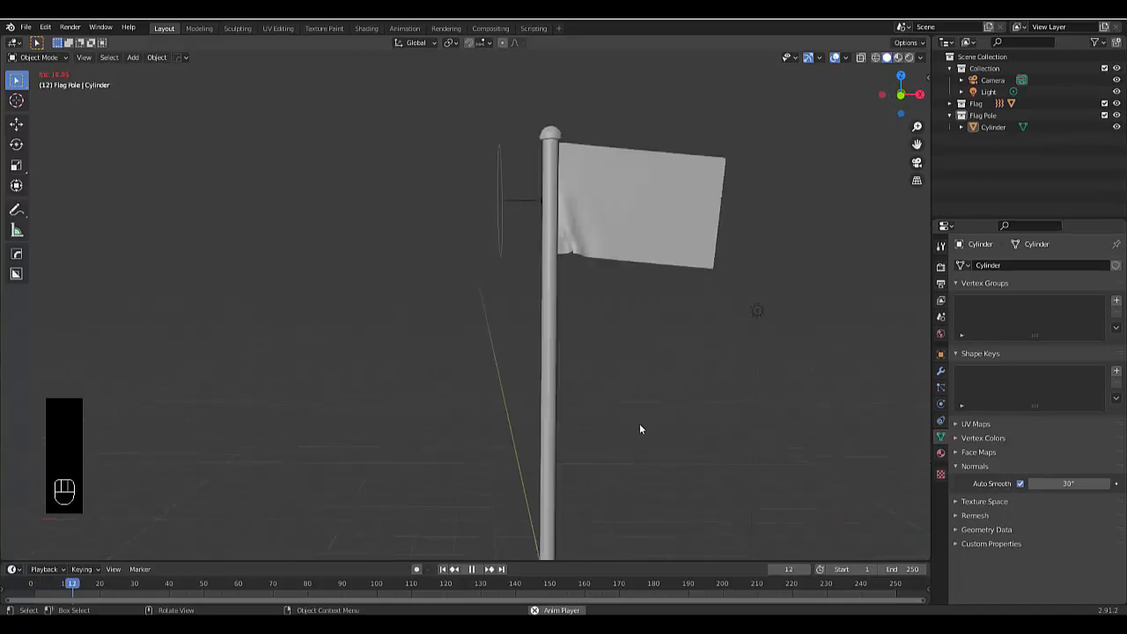
Step: Add a new material to the flag pole and set its surface shader to Glossy BSDF
click(551, 440)
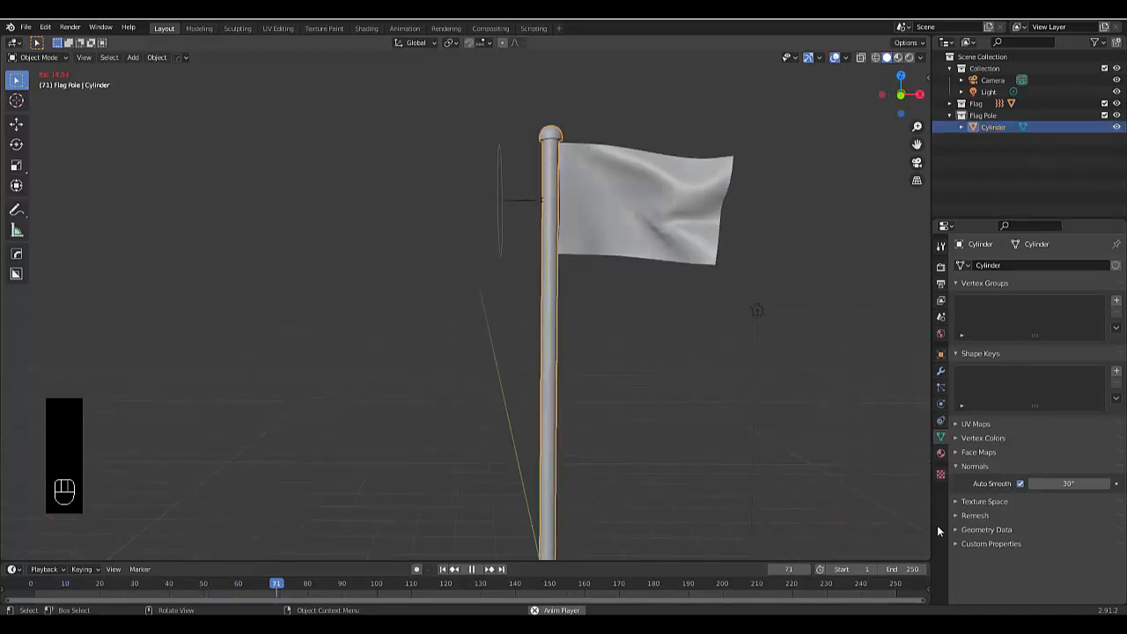
click(939, 452)
click(1020, 314)
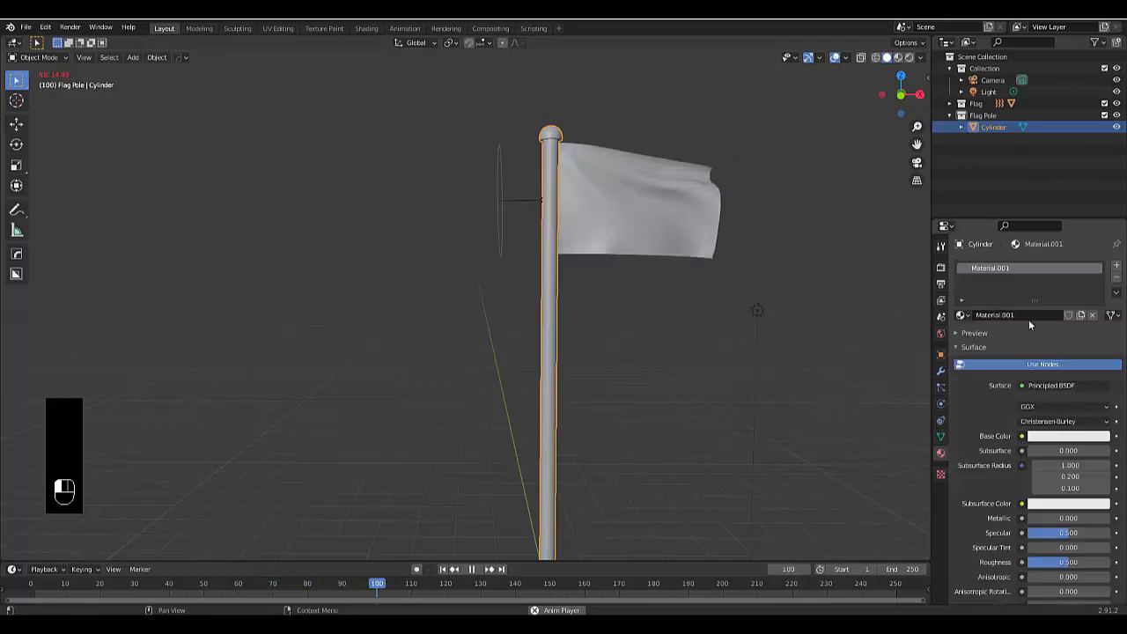
click(1044, 387)
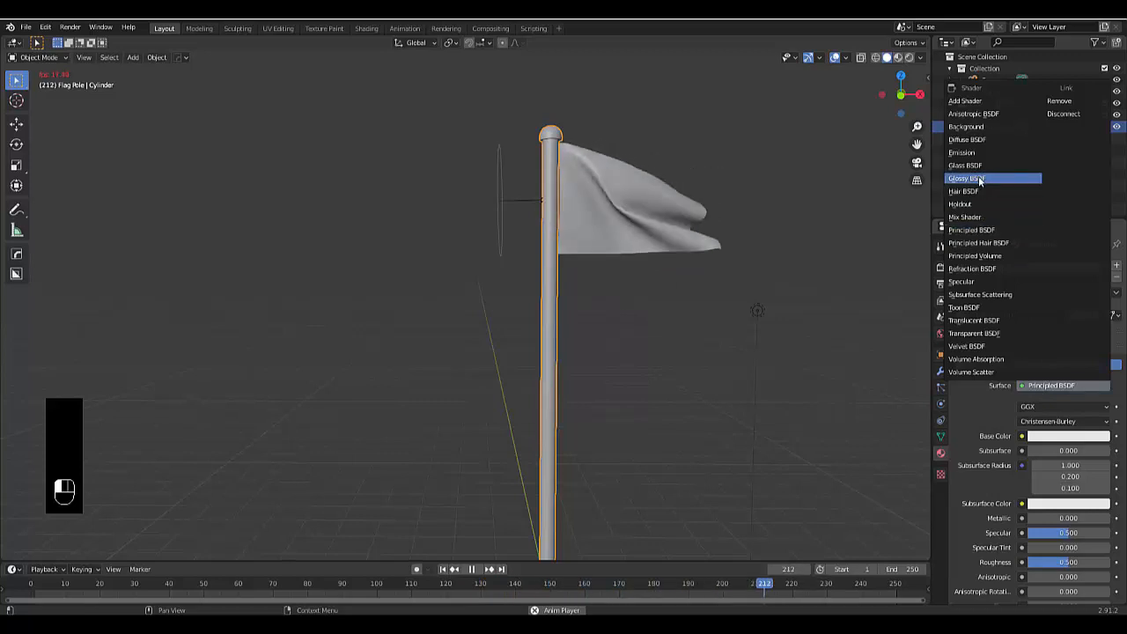
click(969, 179)
Step: Darken the flag pole material's glossy color to near black
click(1068, 421)
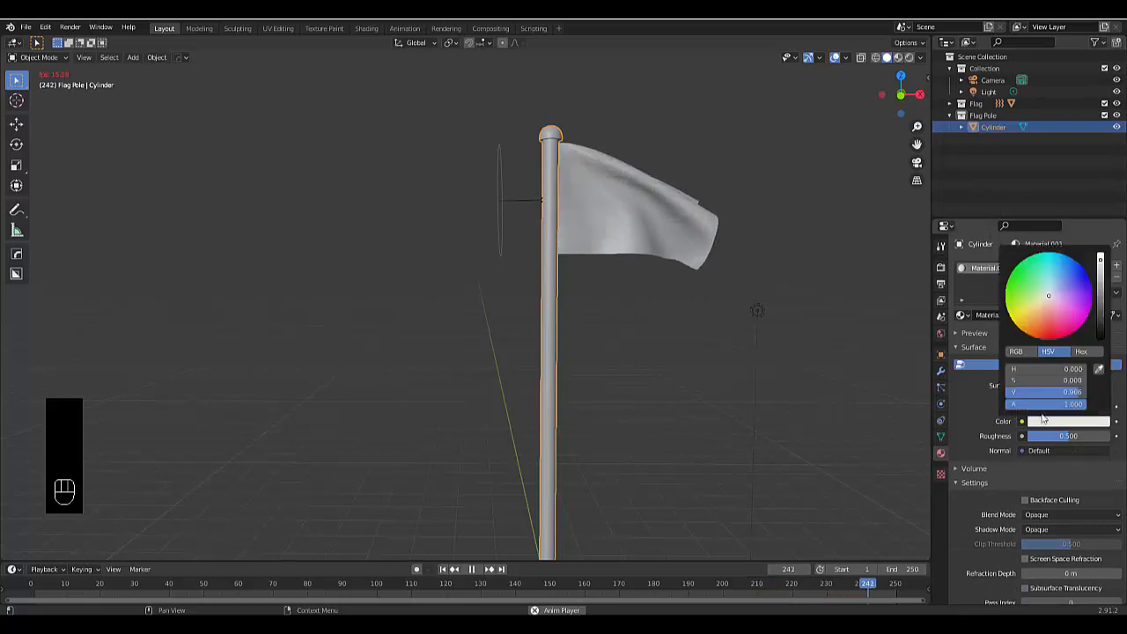
drag(1066, 392, 1026, 392)
drag(1100, 323, 1100, 327)
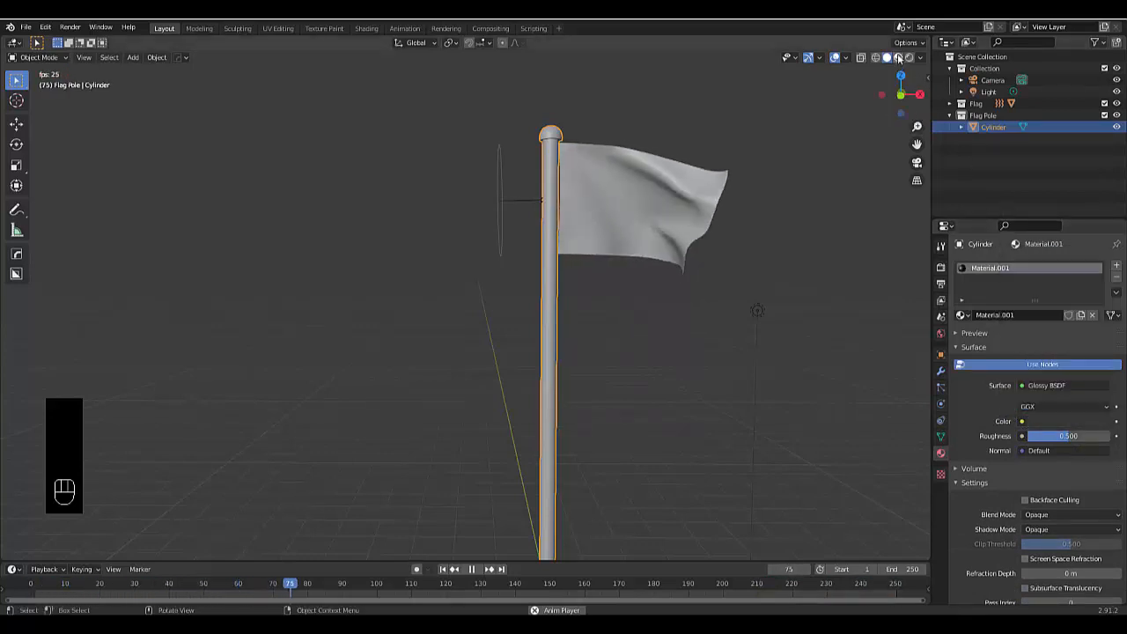
Step: Switch the viewport to Rendered shading and show the pole material's preview sphere
click(898, 55)
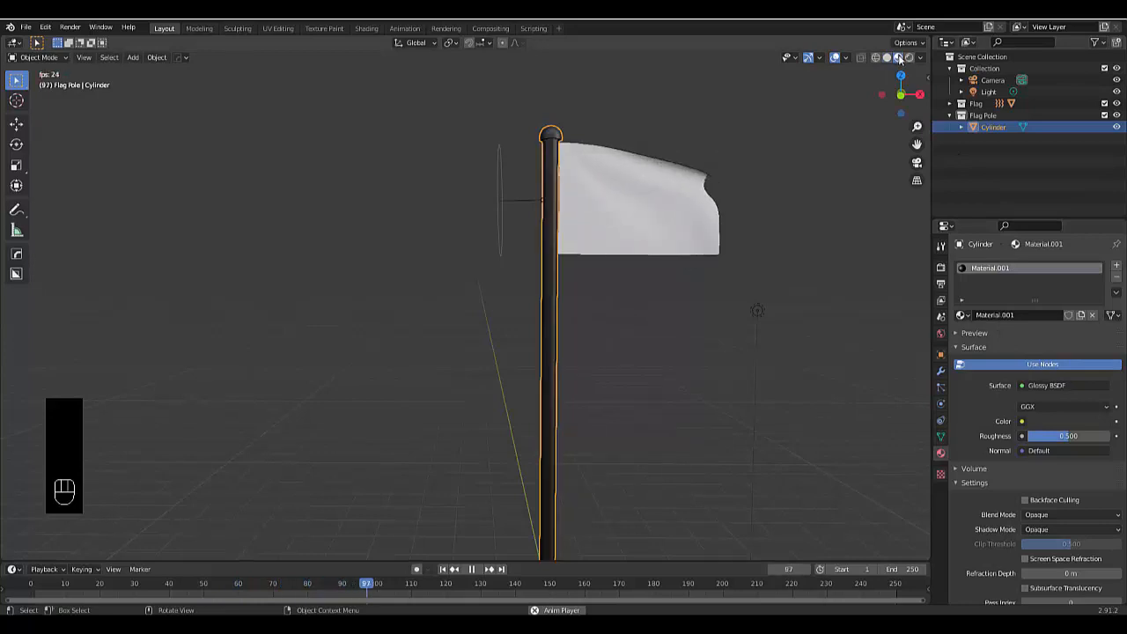
click(908, 59)
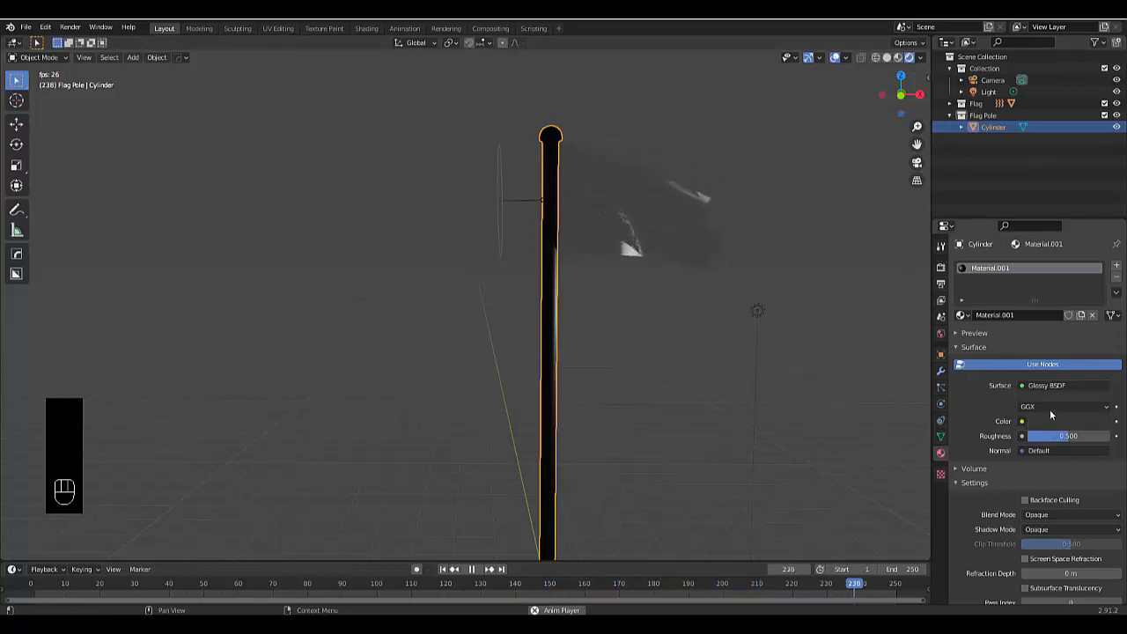
click(969, 334)
scroll(1018, 420, down, 5)
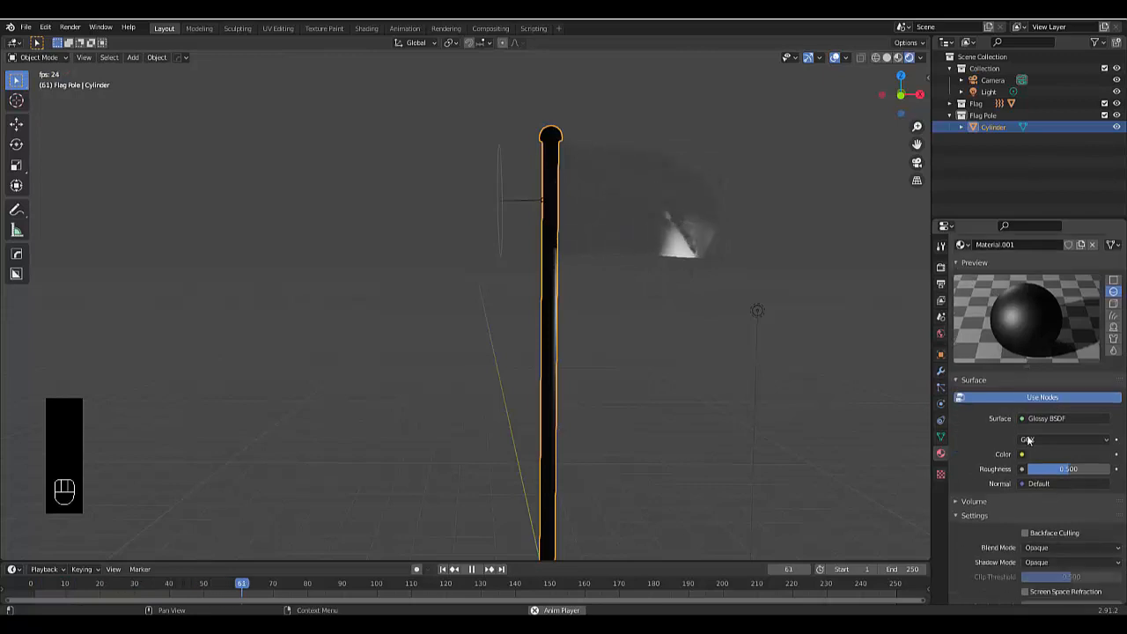
Step: Set the pole's glossy color to a light cyan with hue 0.523, saturation 0.283 and value 0.813
click(983, 433)
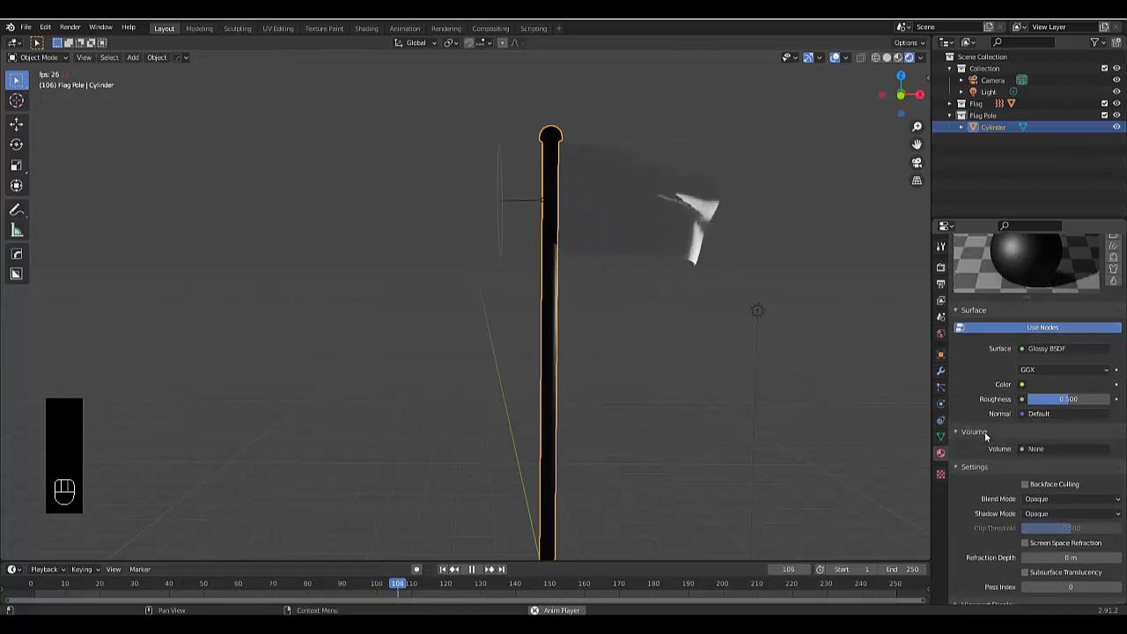
click(1054, 385)
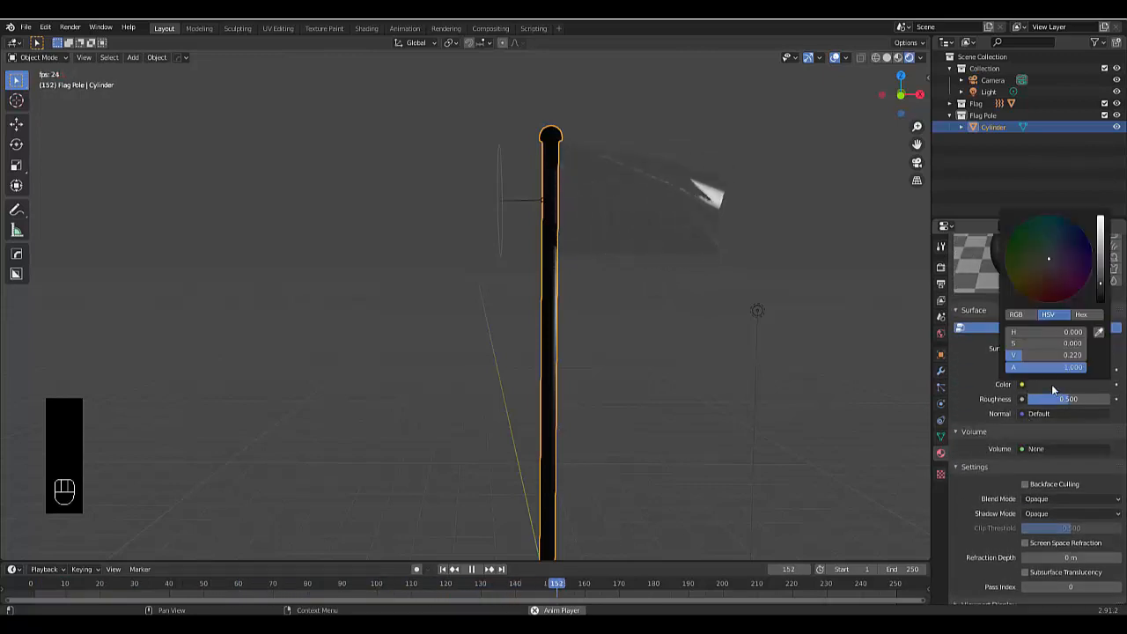
drag(1100, 280, 1100, 231)
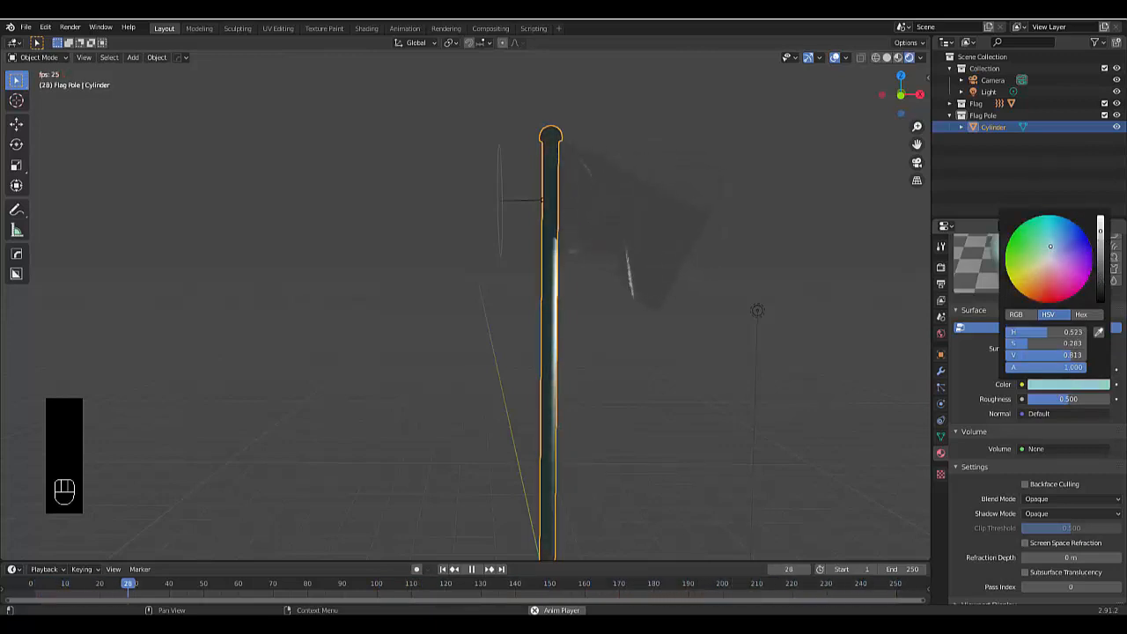
Step: Change the scene's light to a Sun and set its strength to 10
click(756, 312)
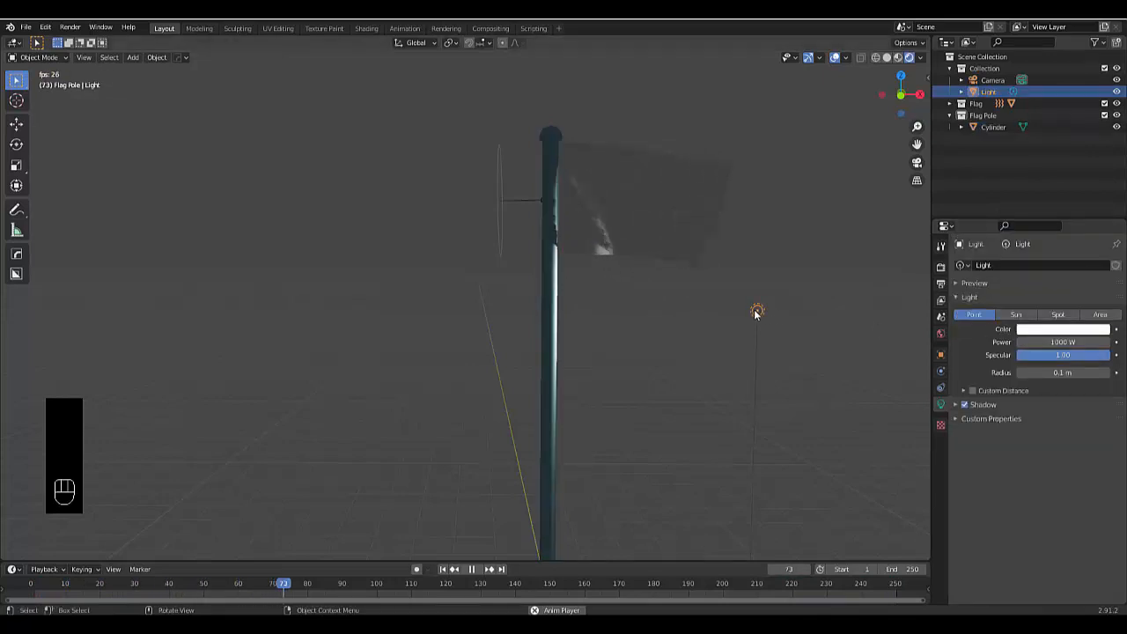
click(1017, 314)
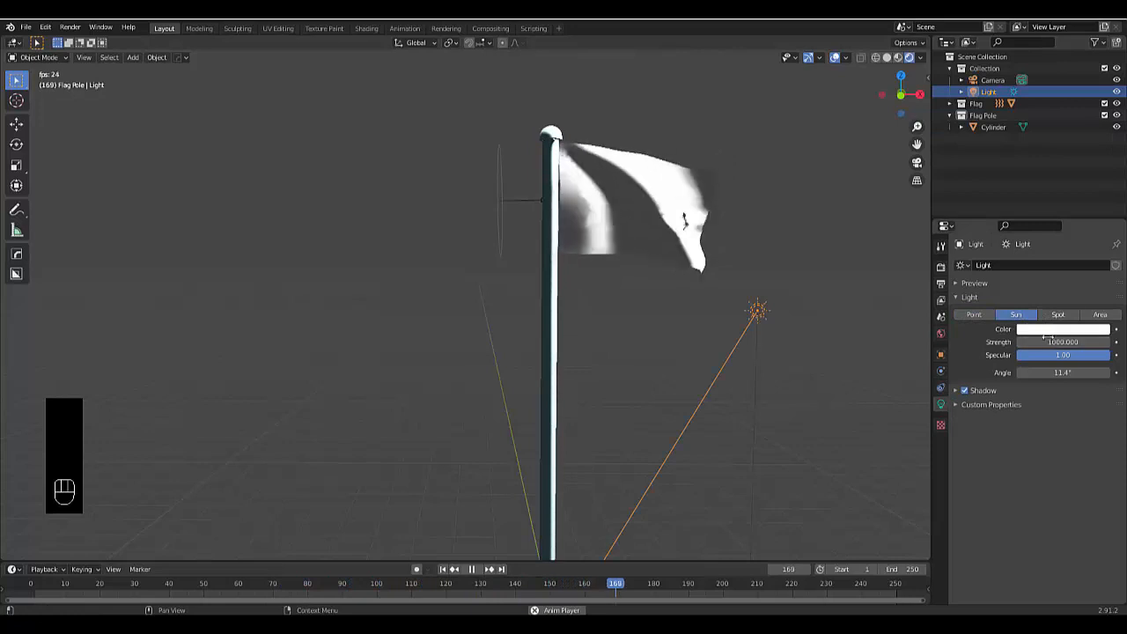
click(1048, 342)
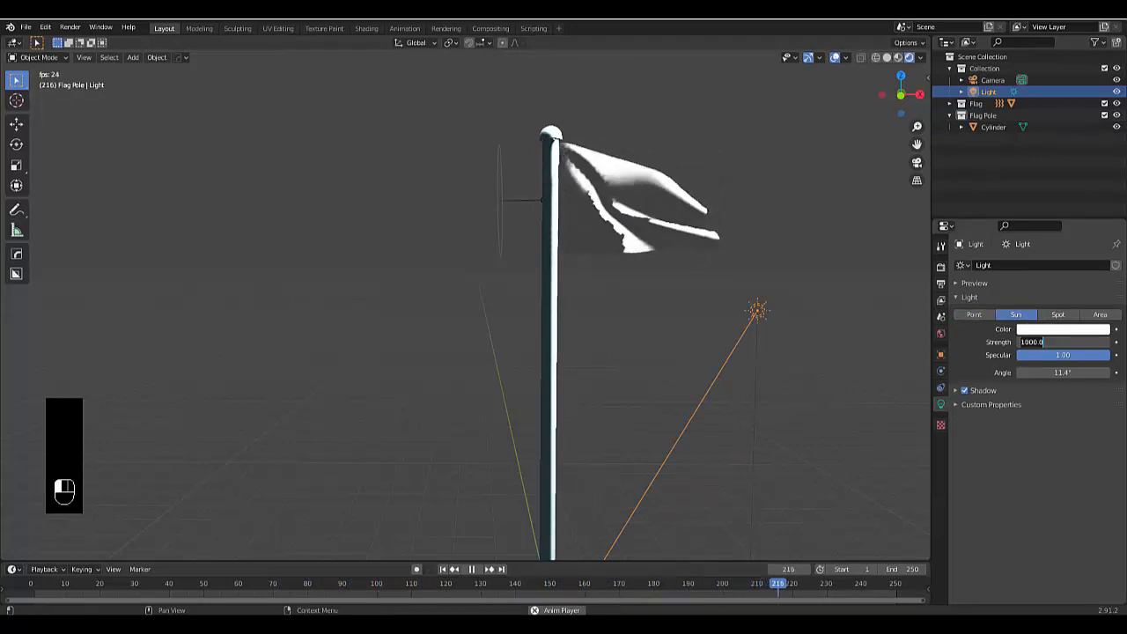
text(10)
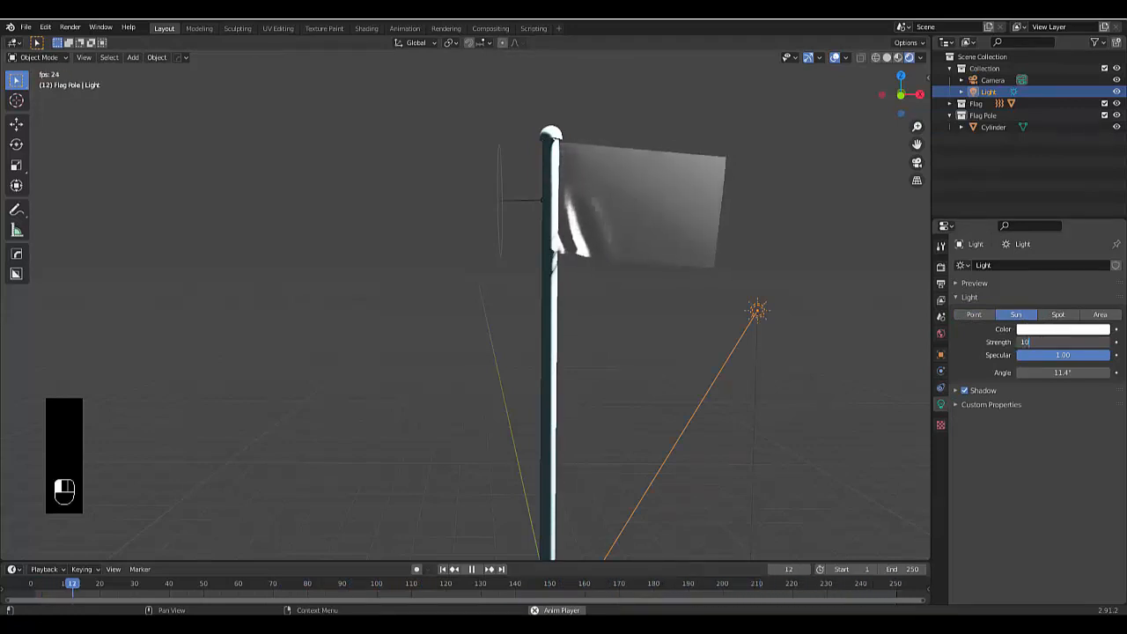
key(Return)
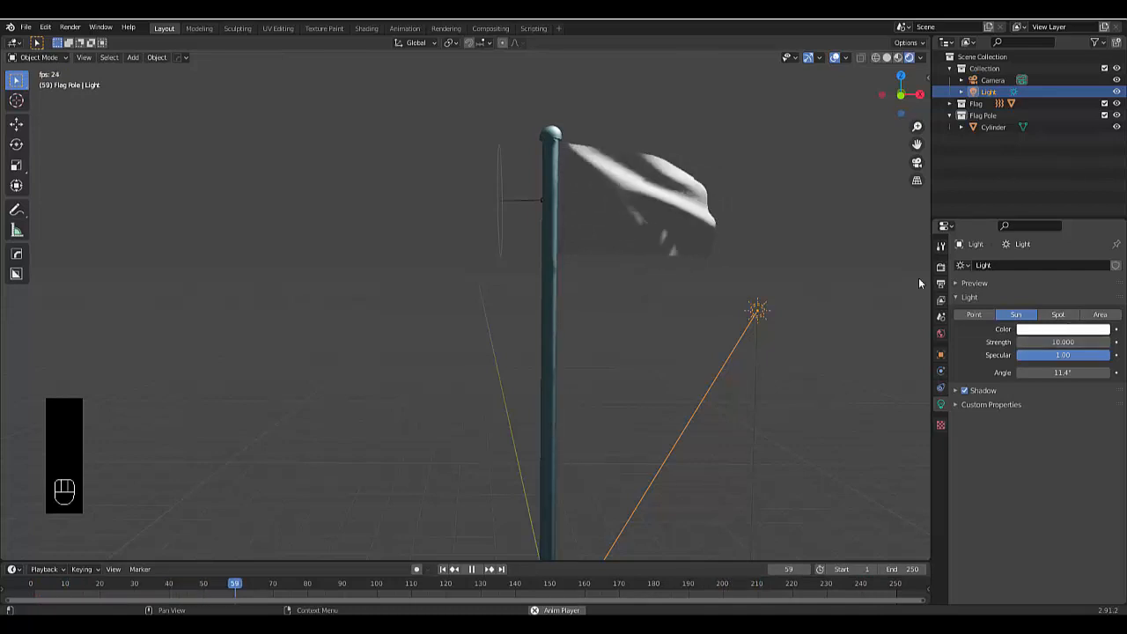
Step: Set the flag pole material's roughness to 0.2
click(549, 322)
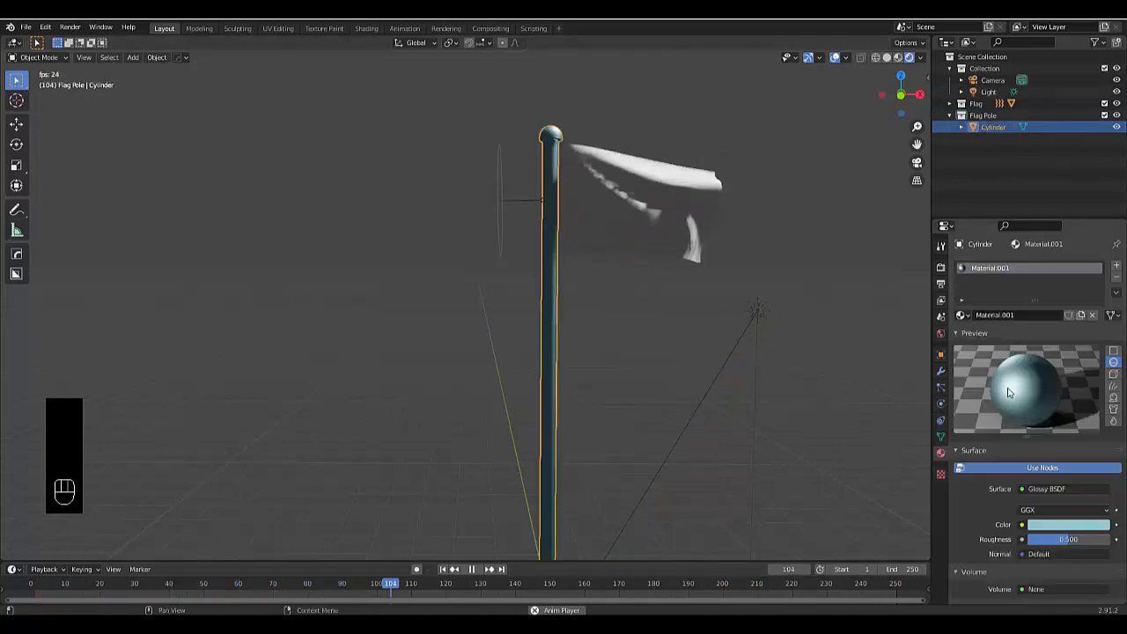
click(1068, 539)
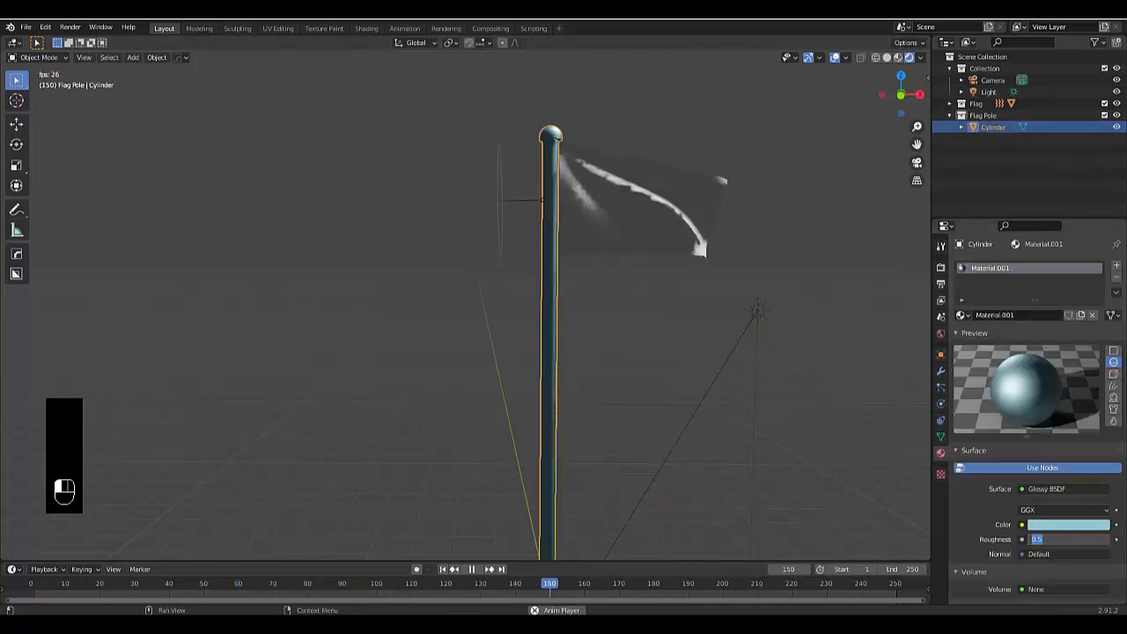
text(0.2)
key(Return)
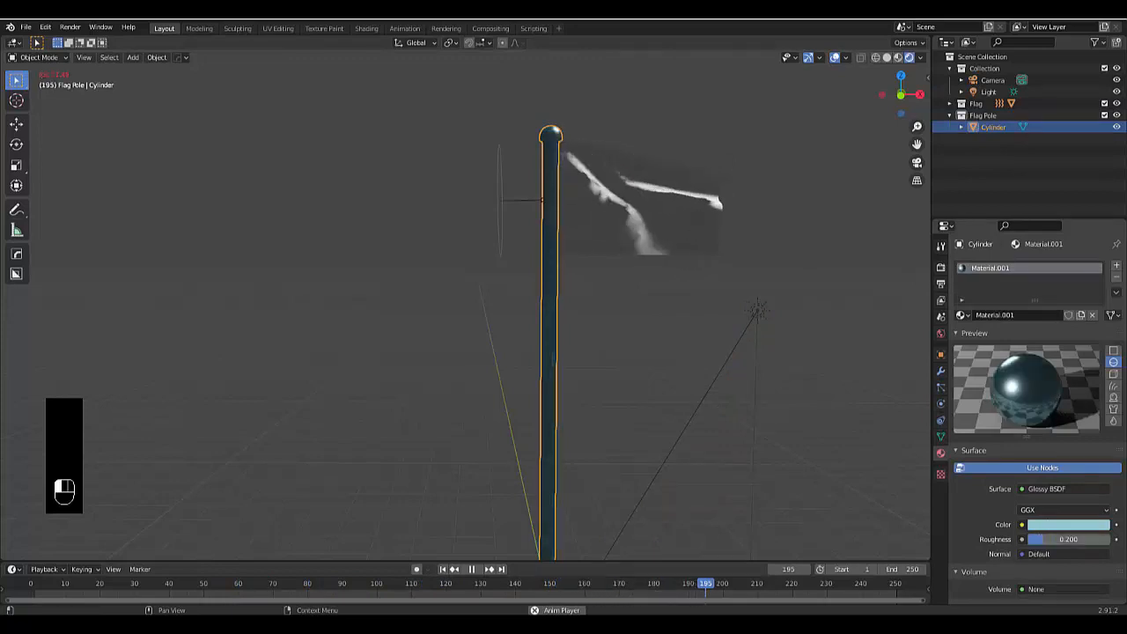
Step: Add a new material to the flag and feed its base color from an Image Texture
click(636, 234)
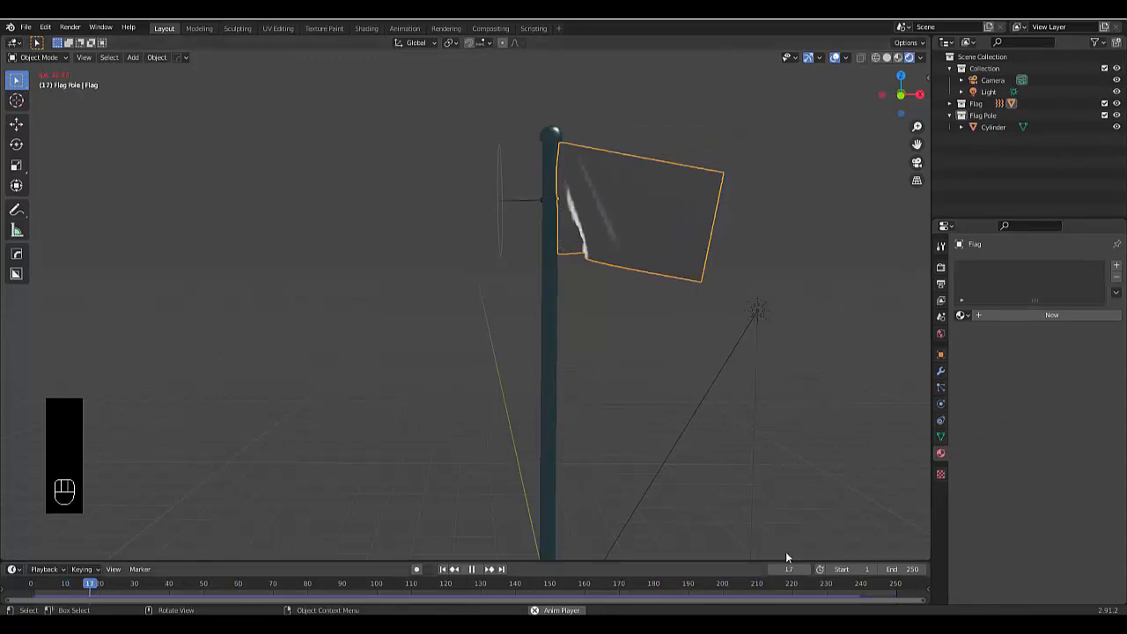
click(1004, 315)
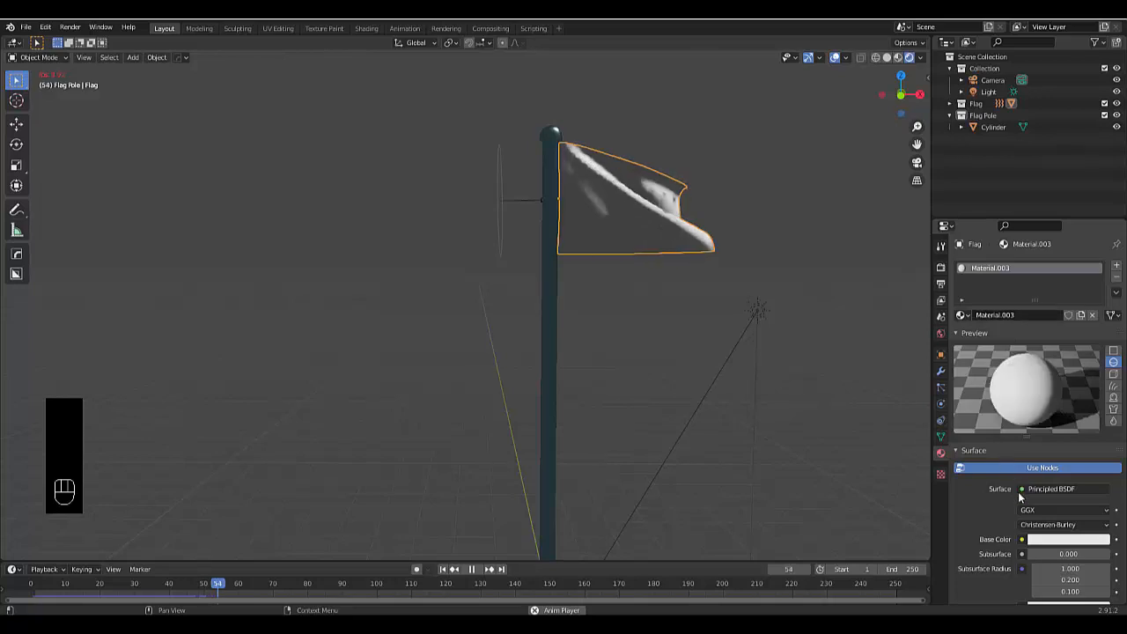
click(1023, 543)
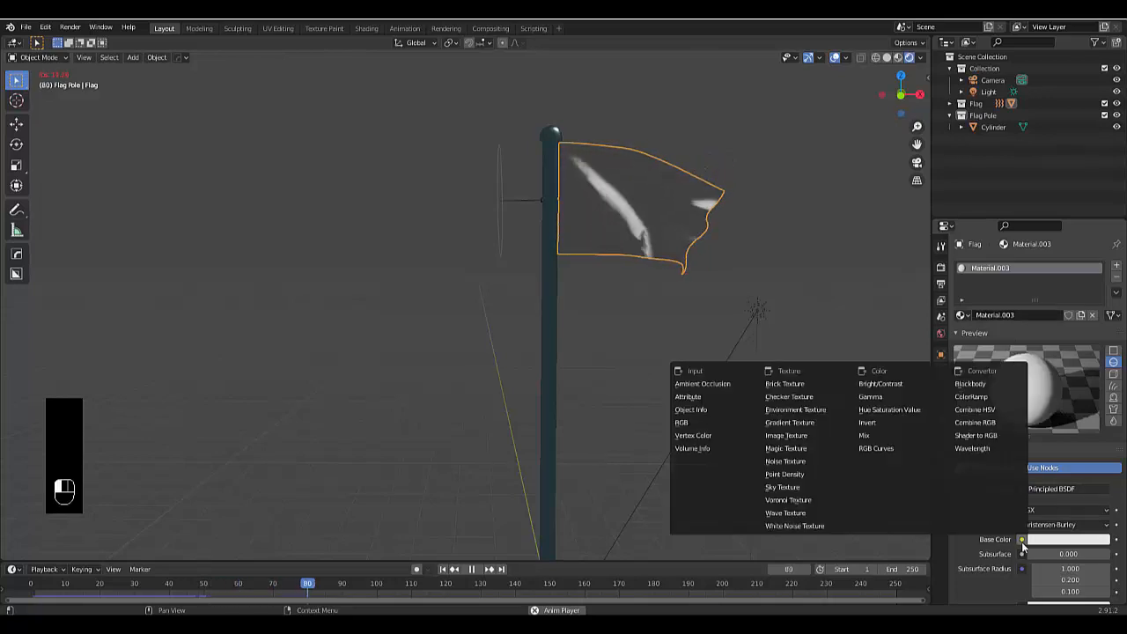
click(799, 434)
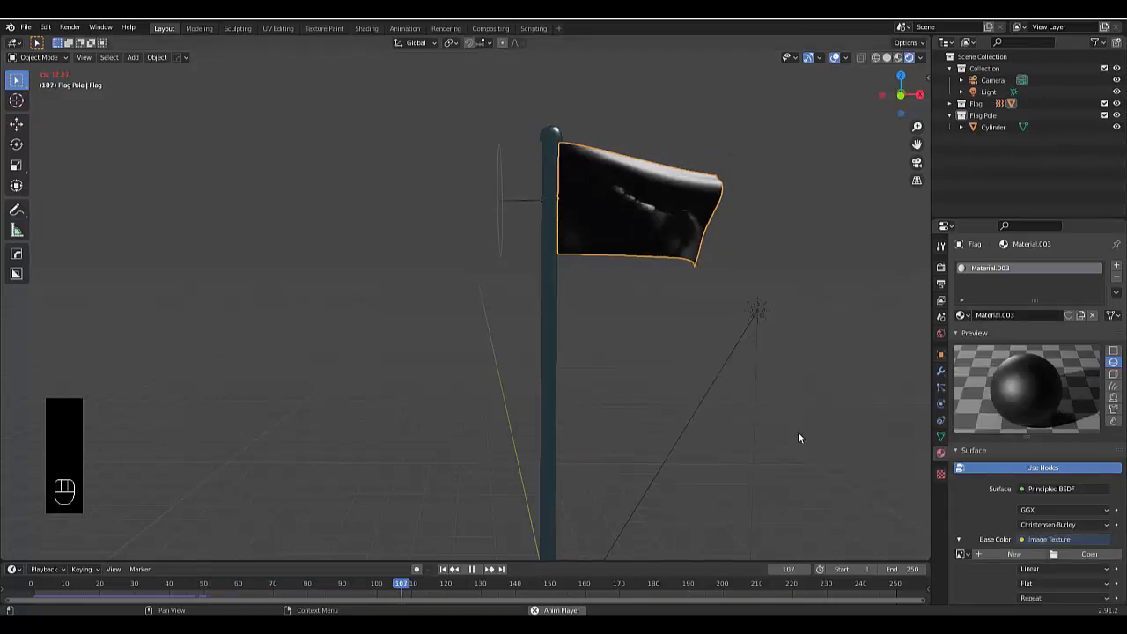
Step: Switch to the browser and save the Wikipedia result from the United States flag image search to the Desktop as a WEBP file
click(546, 625)
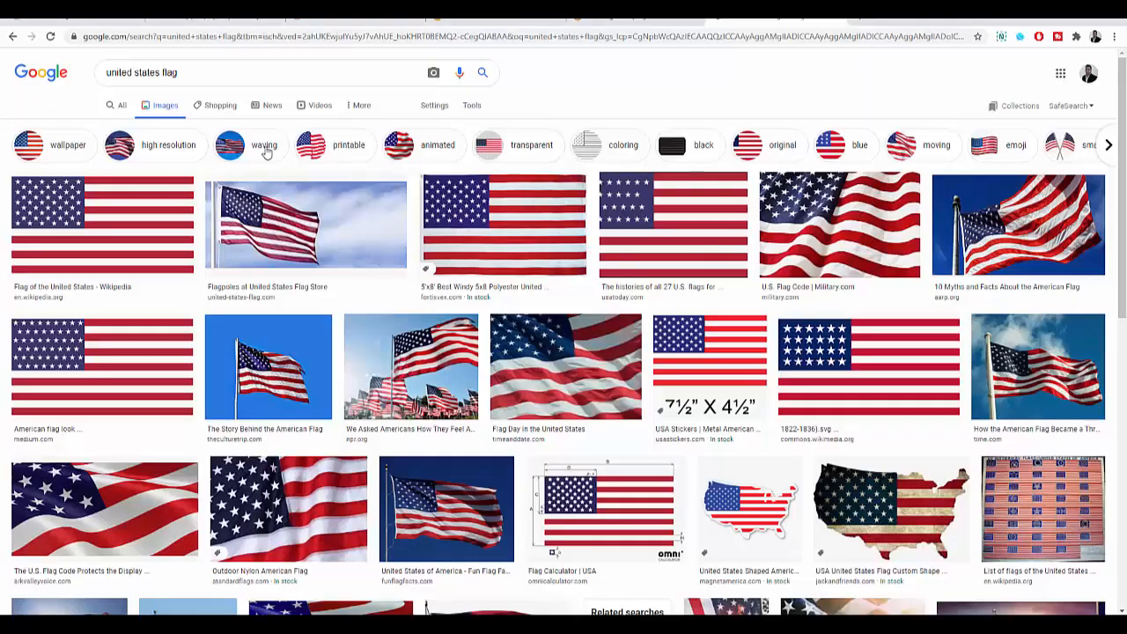
click(104, 232)
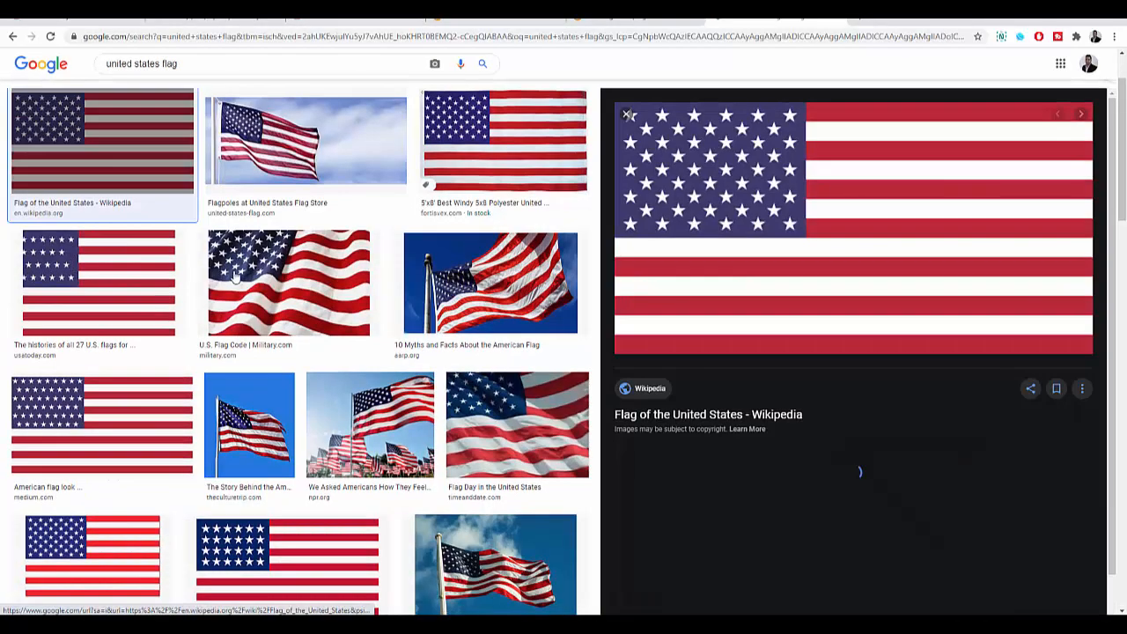
right_click(837, 259)
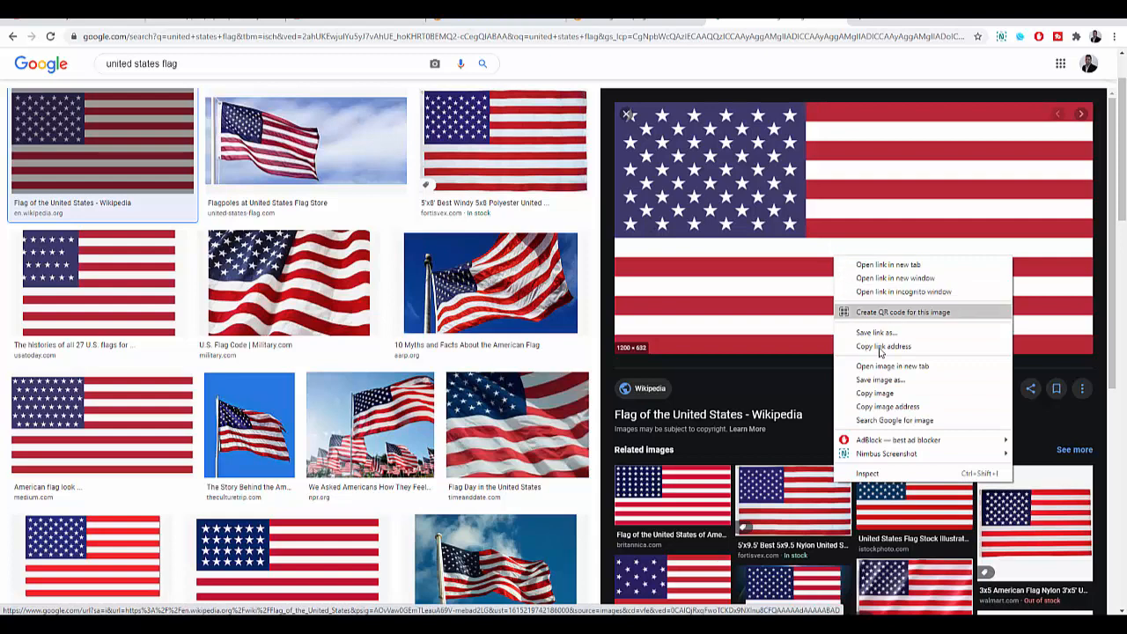
click(881, 379)
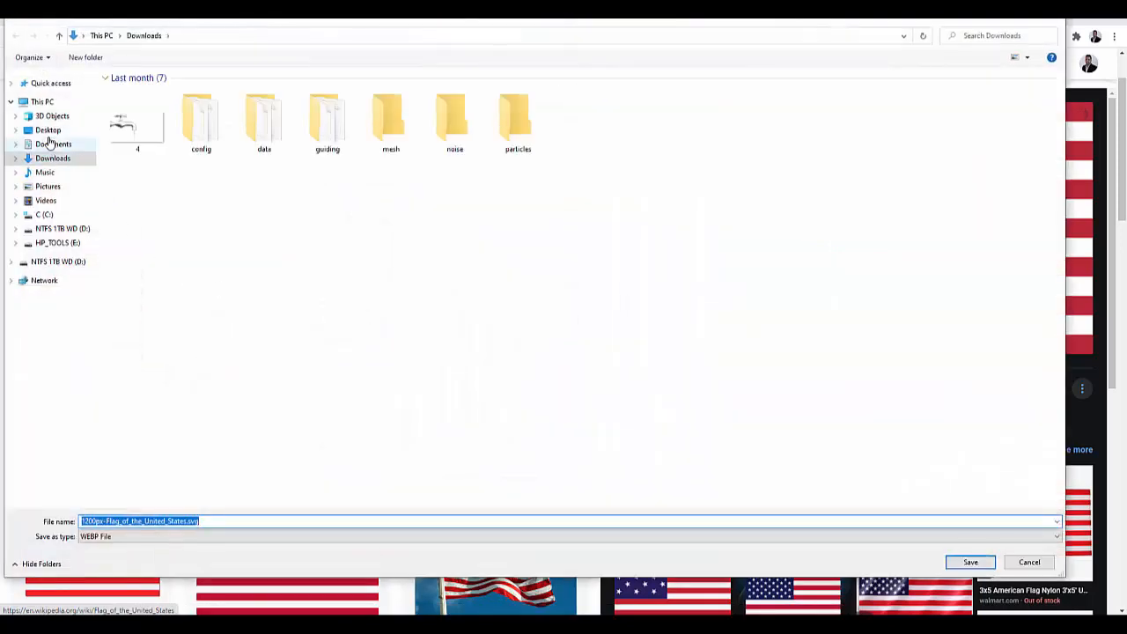
click(48, 130)
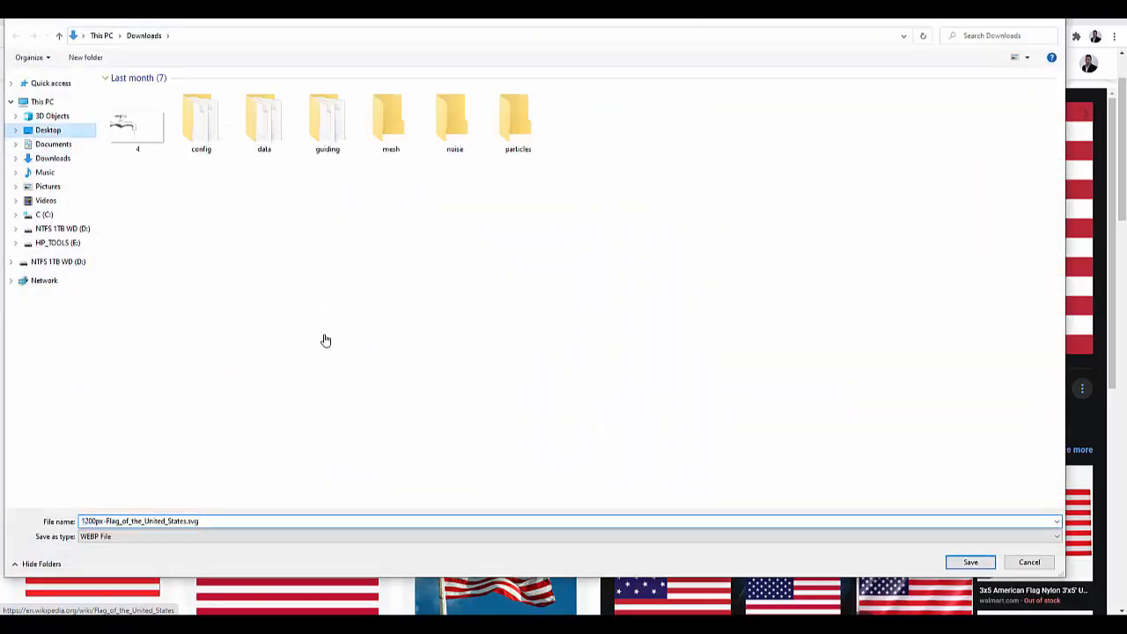
click(970, 561)
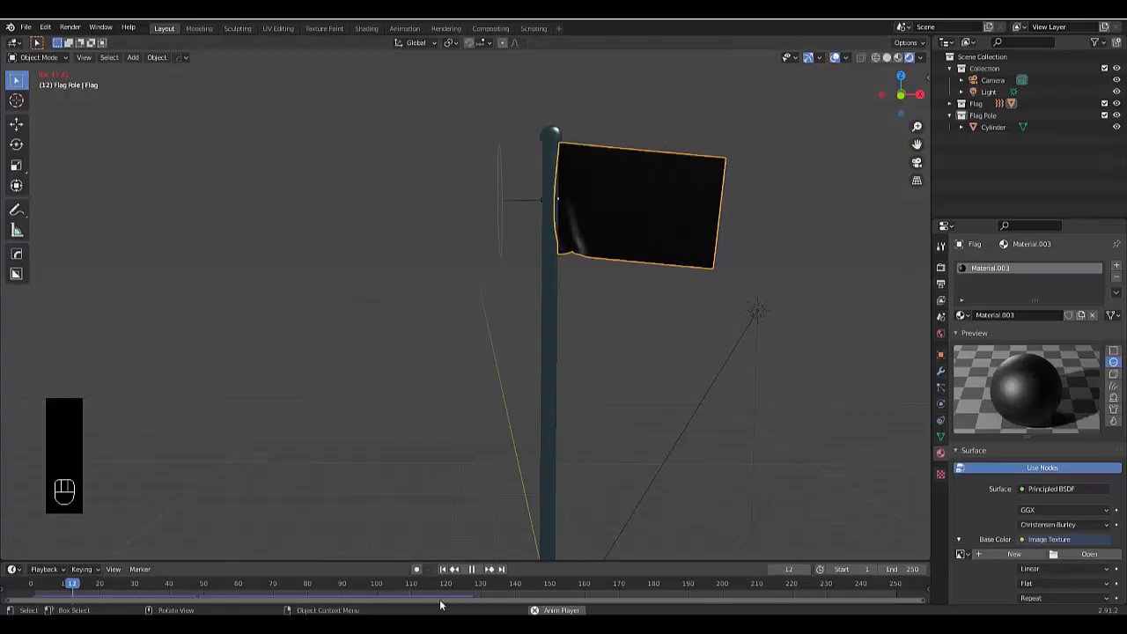
Step: Open the flag's Wikipedia file page in the browser and save its image to the Desktop as the PNG 800px-Flag_of_the_United_States.svg
click(447, 624)
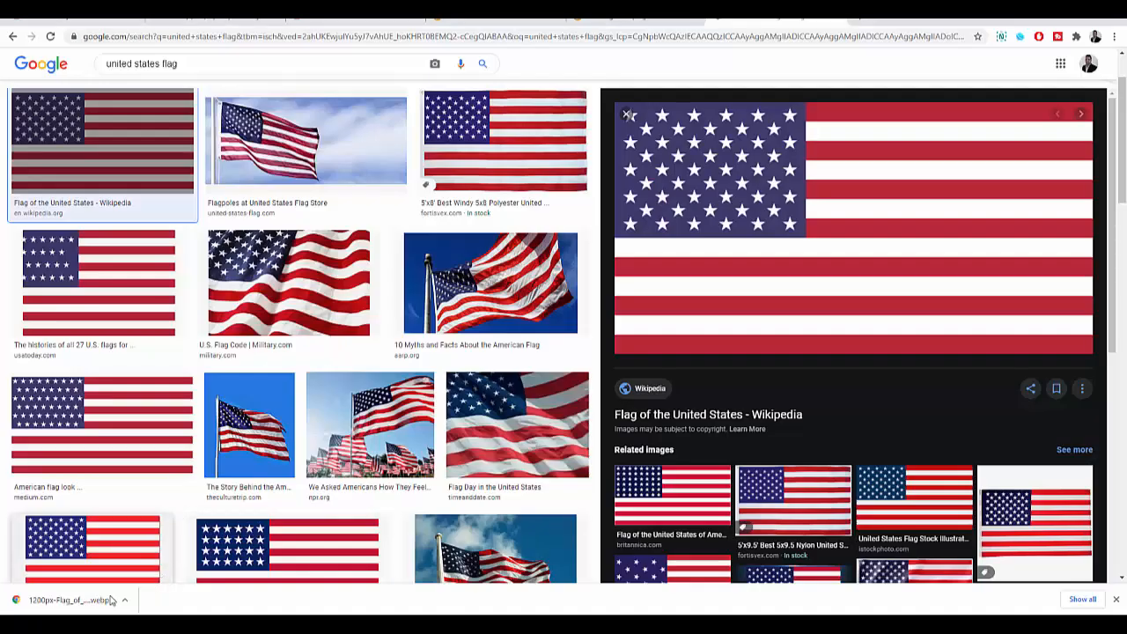
right_click(799, 282)
click(770, 277)
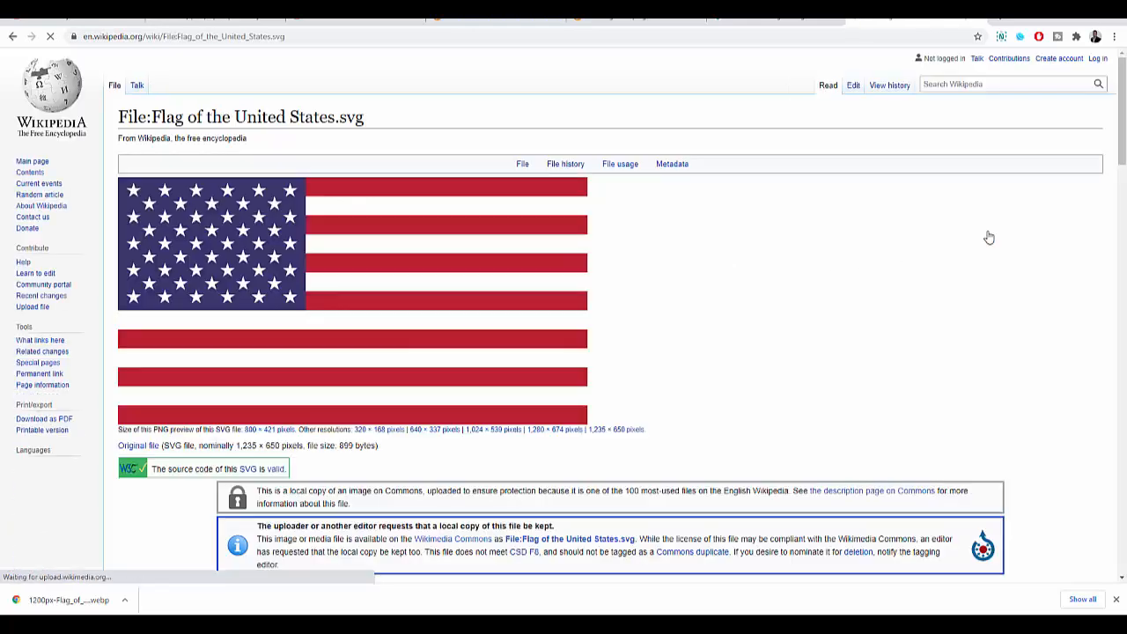
right_click(297, 342)
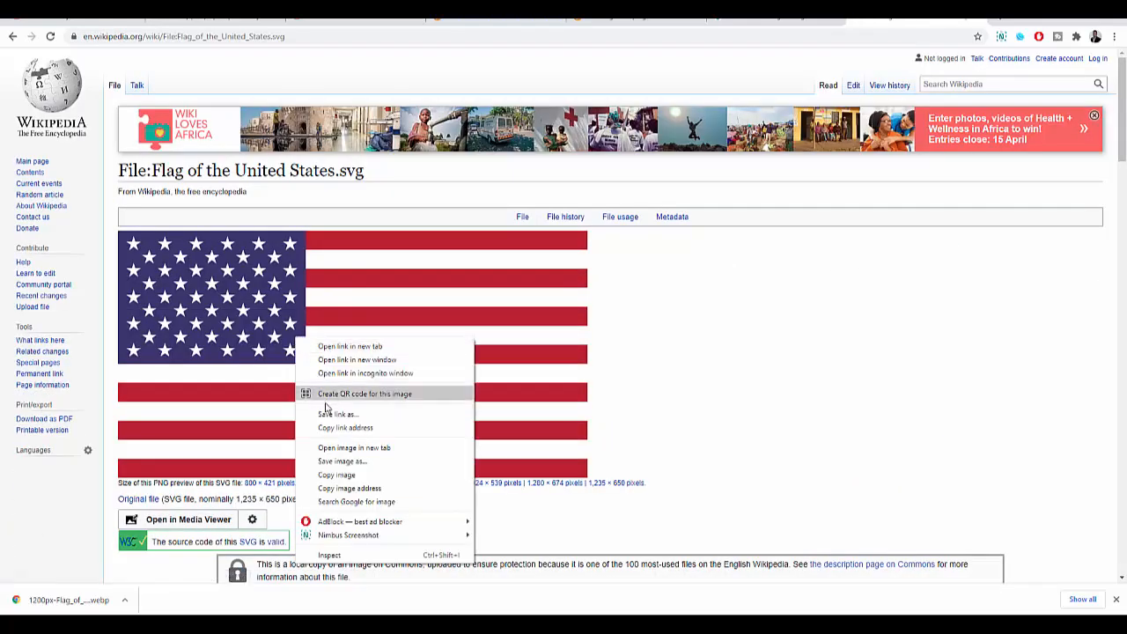
click(362, 463)
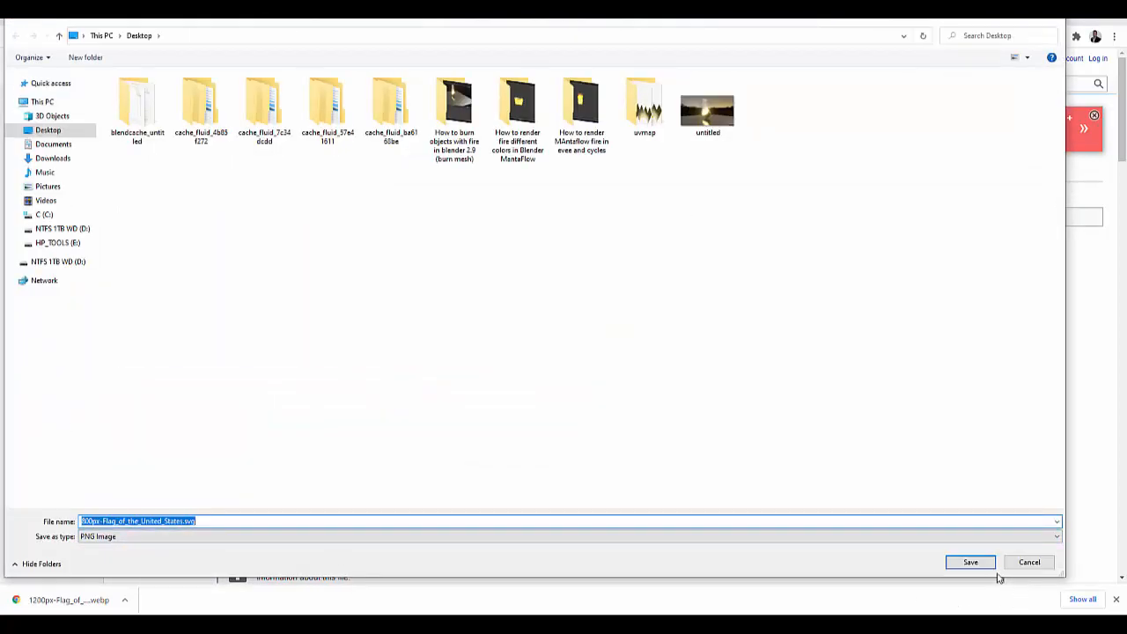
click(971, 562)
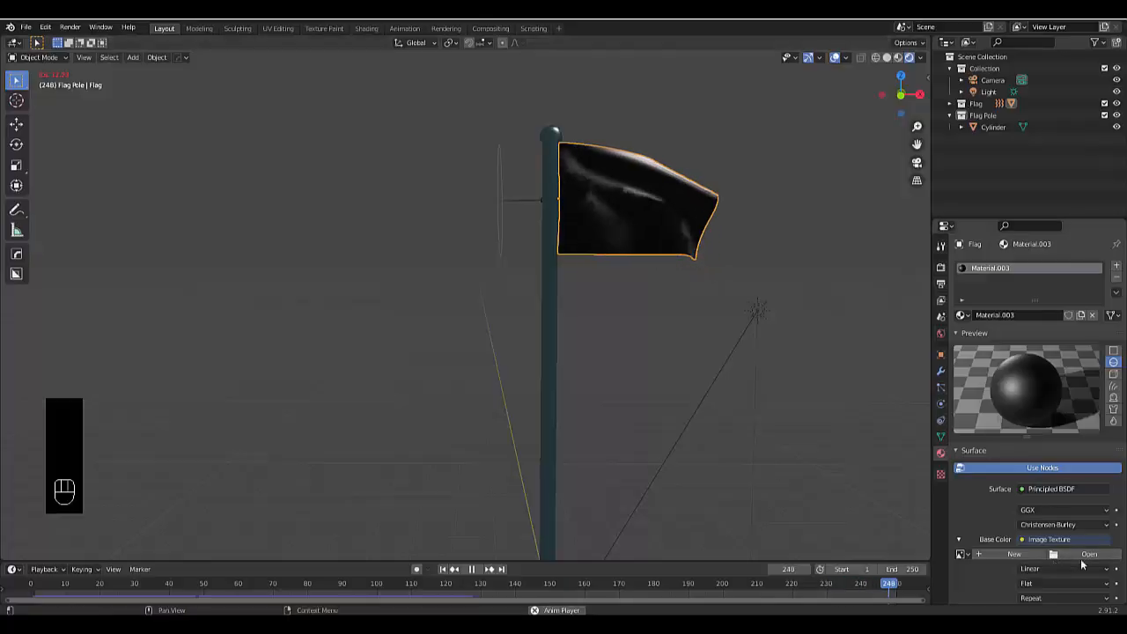
Step: In Blender, load the 800px United States flag PNG from the Desktop into the flag material's image texture
click(1081, 554)
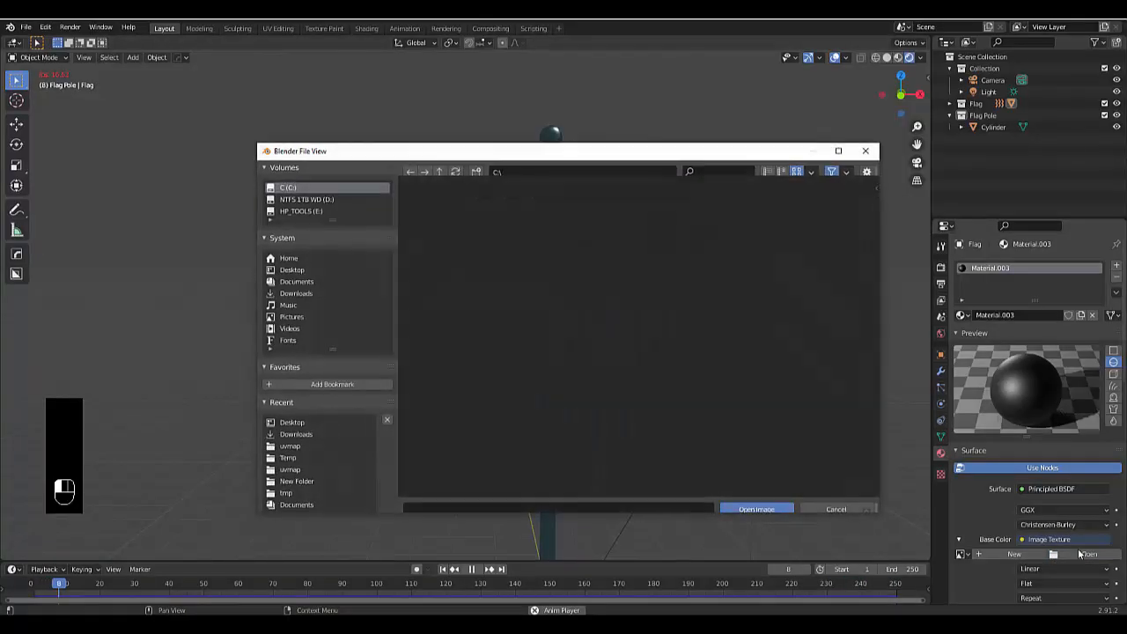
click(296, 293)
scroll(584, 371, down, 5)
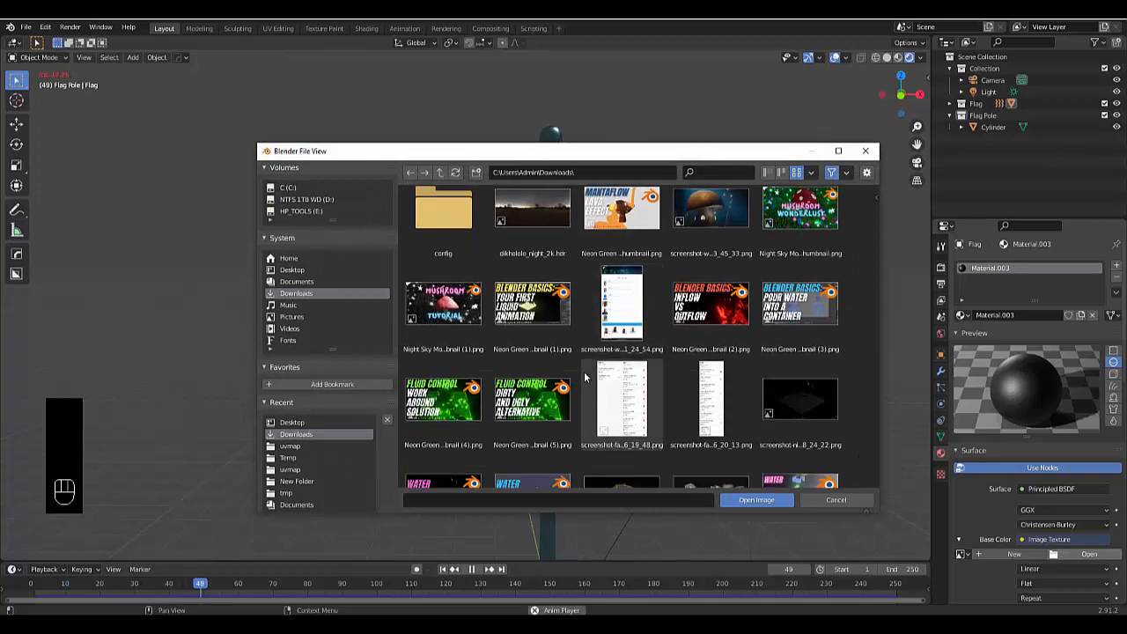
scroll(584, 376, down, 6)
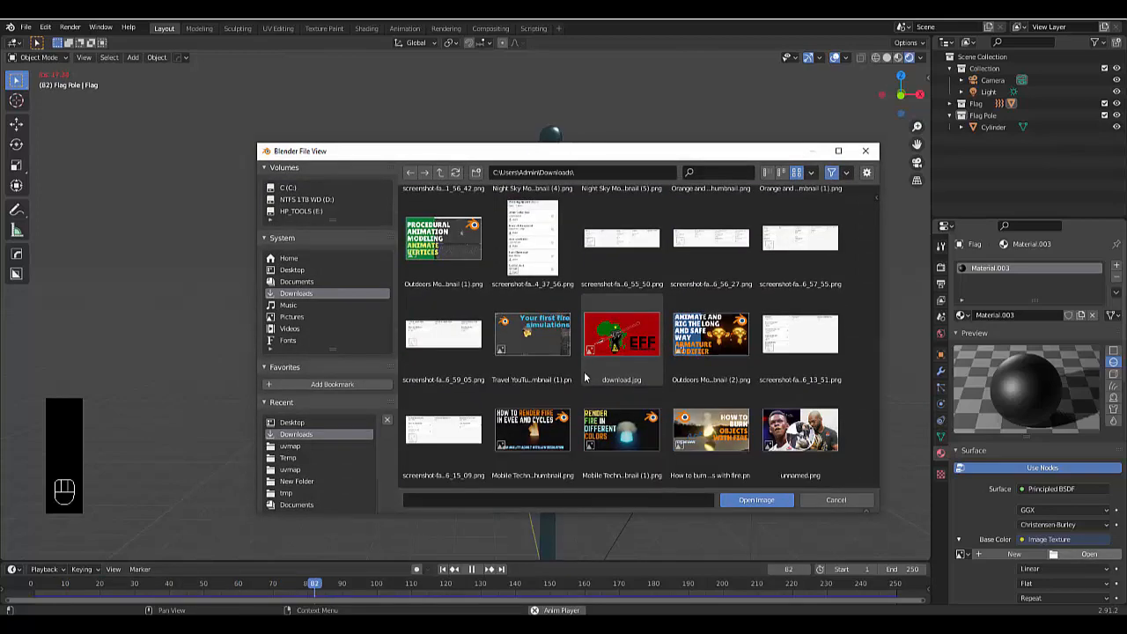
scroll(583, 377, up, 3)
click(304, 282)
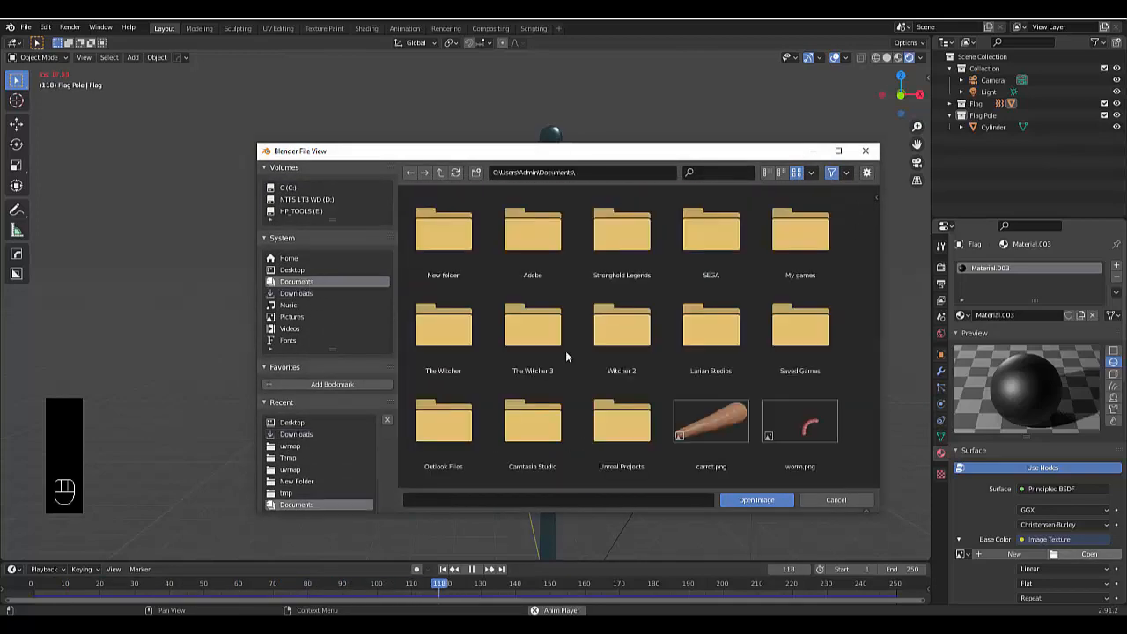
scroll(566, 351, down, 2)
click(300, 269)
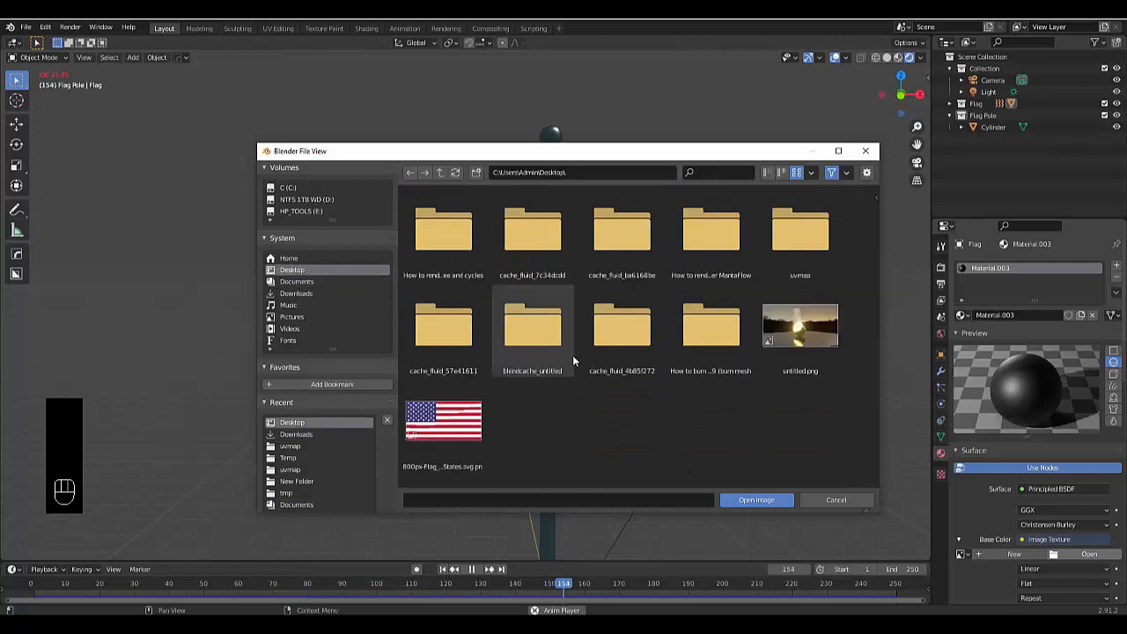
click(443, 423)
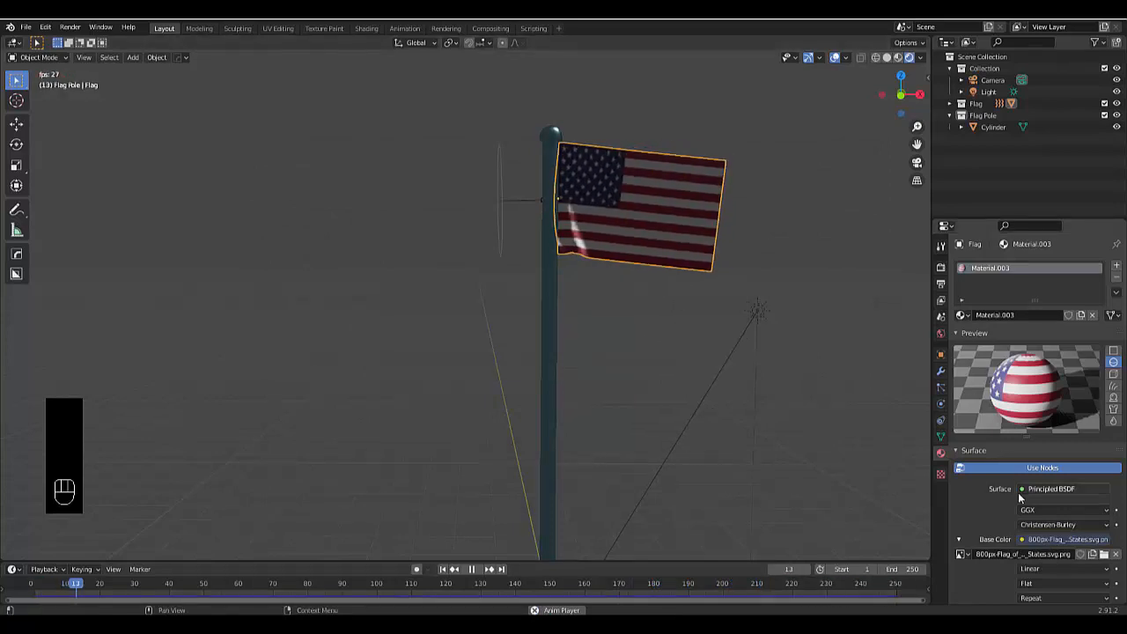
Step: Set the flag material's roughness to 1
scroll(1013, 458, down, 5)
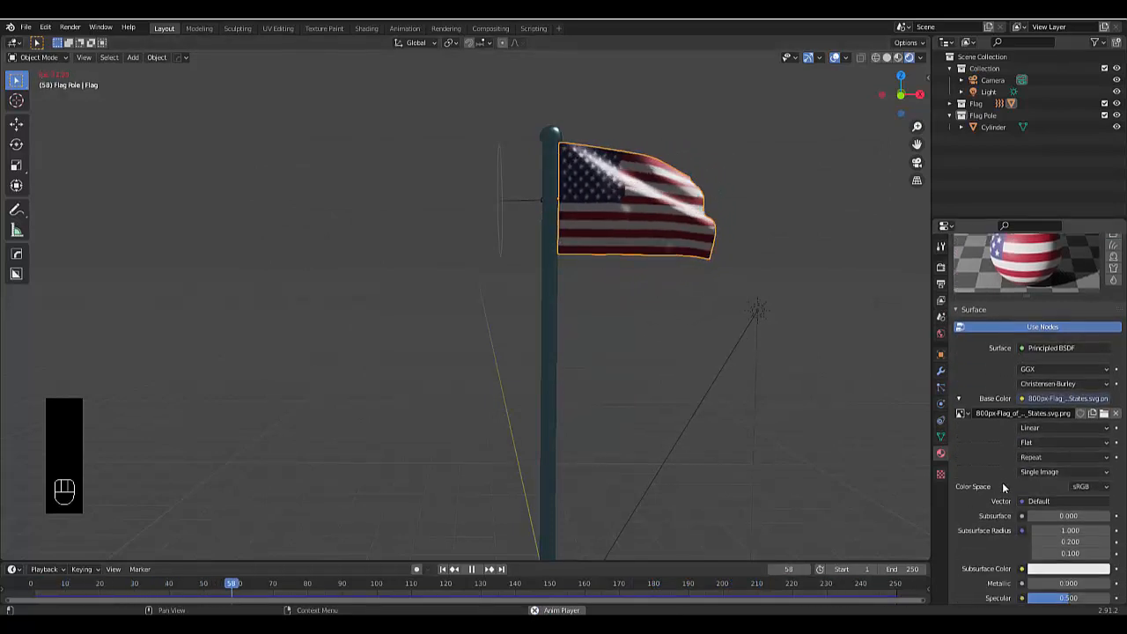
scroll(1112, 511, up, 1)
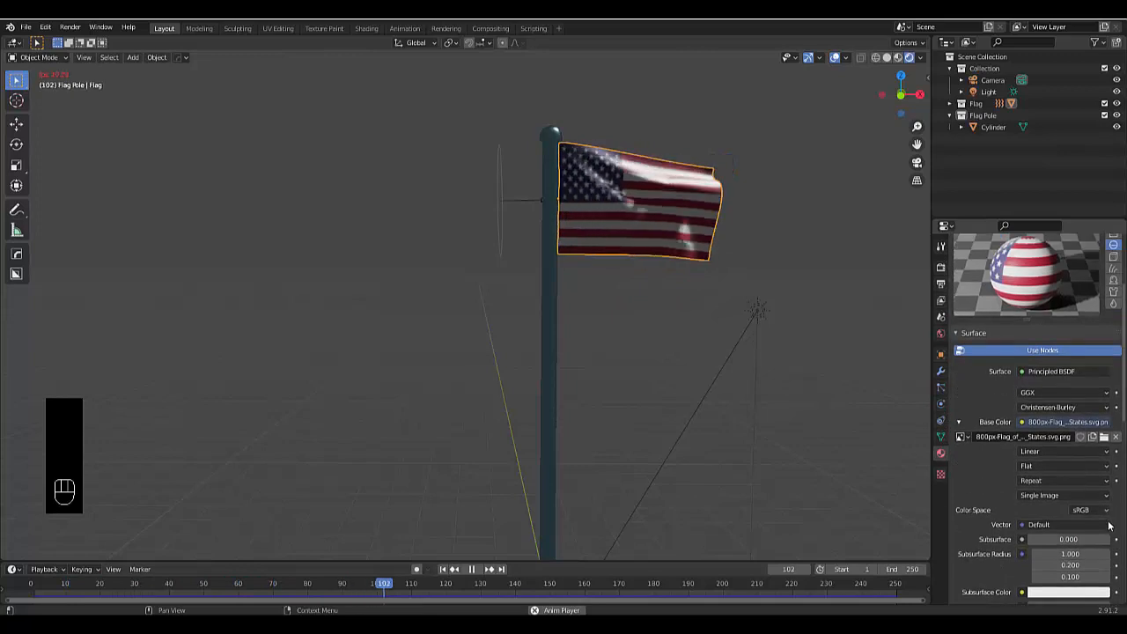
scroll(1096, 515, down, 3)
scroll(1085, 503, down, 2)
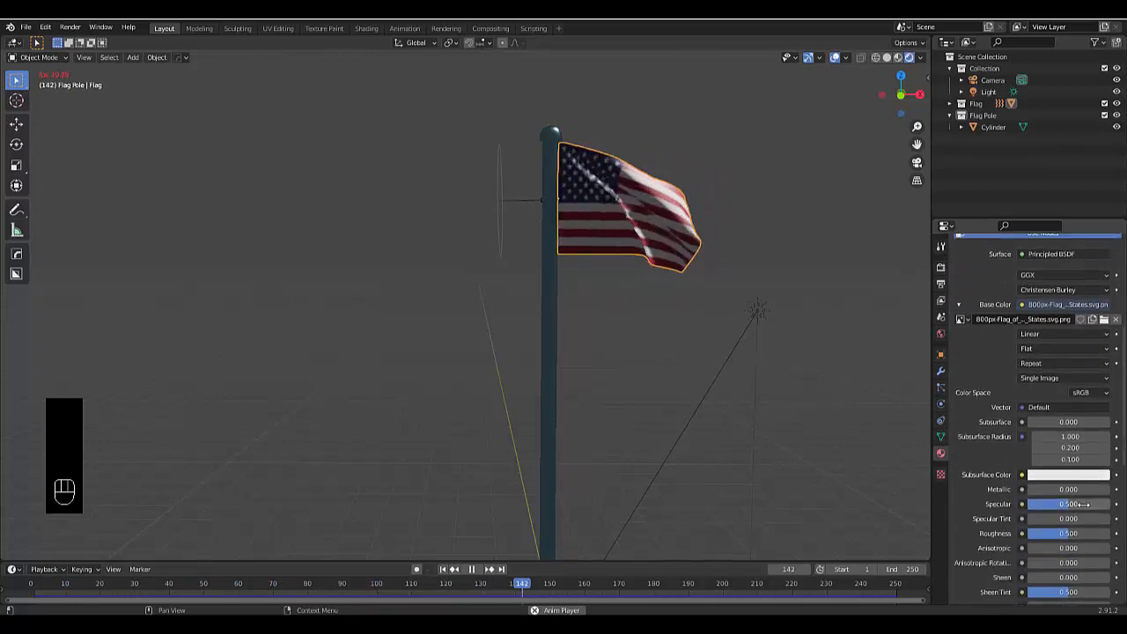
scroll(1085, 504, down, 1)
drag(1064, 511, 1076, 511)
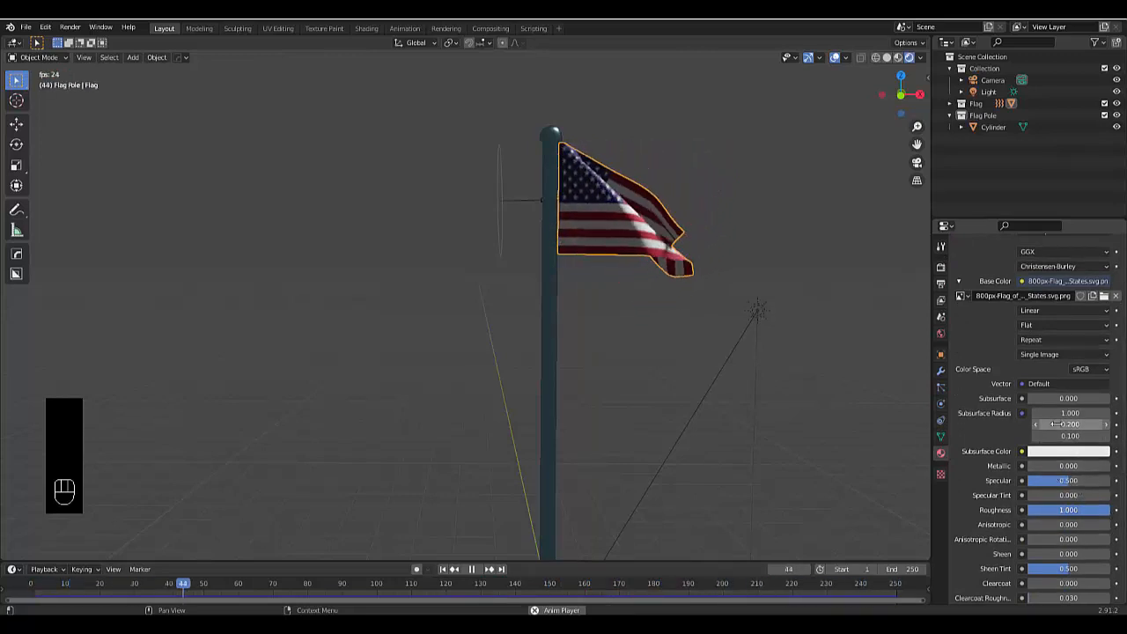
Step: Set the flag material's transmission to 0.9
scroll(1057, 493, down, 5)
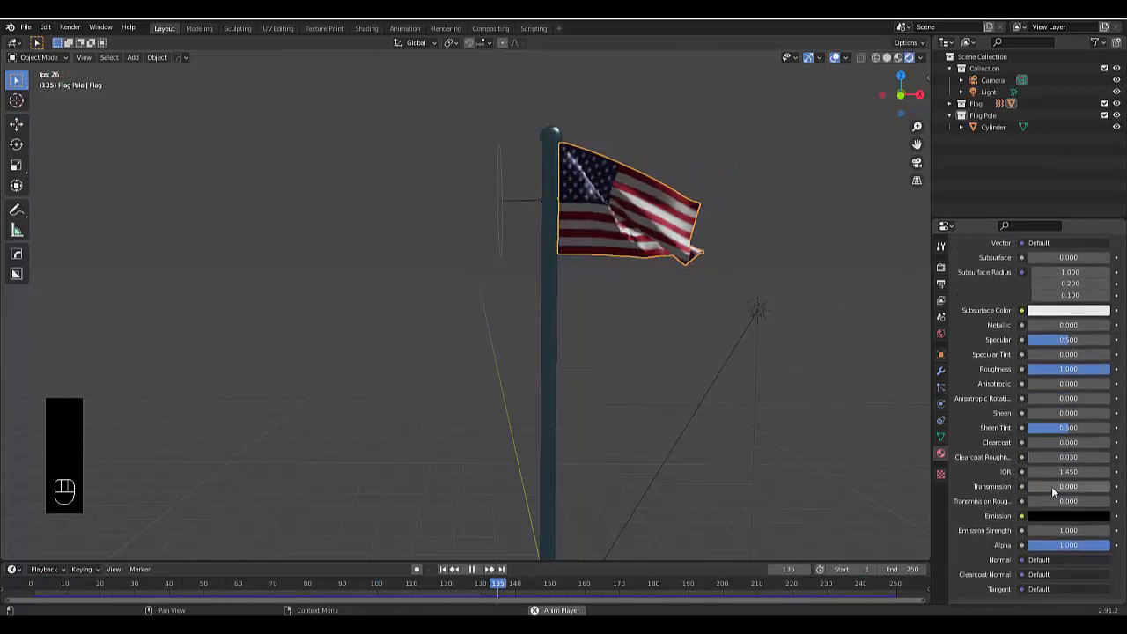
click(1056, 487)
text(0)
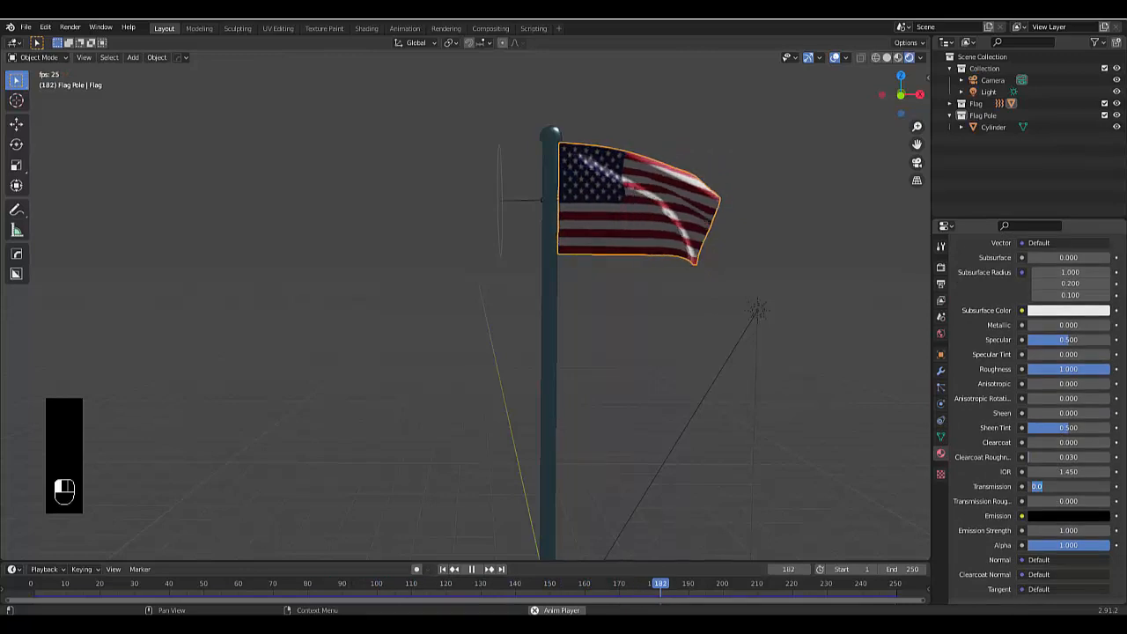
text(.9)
key(Return)
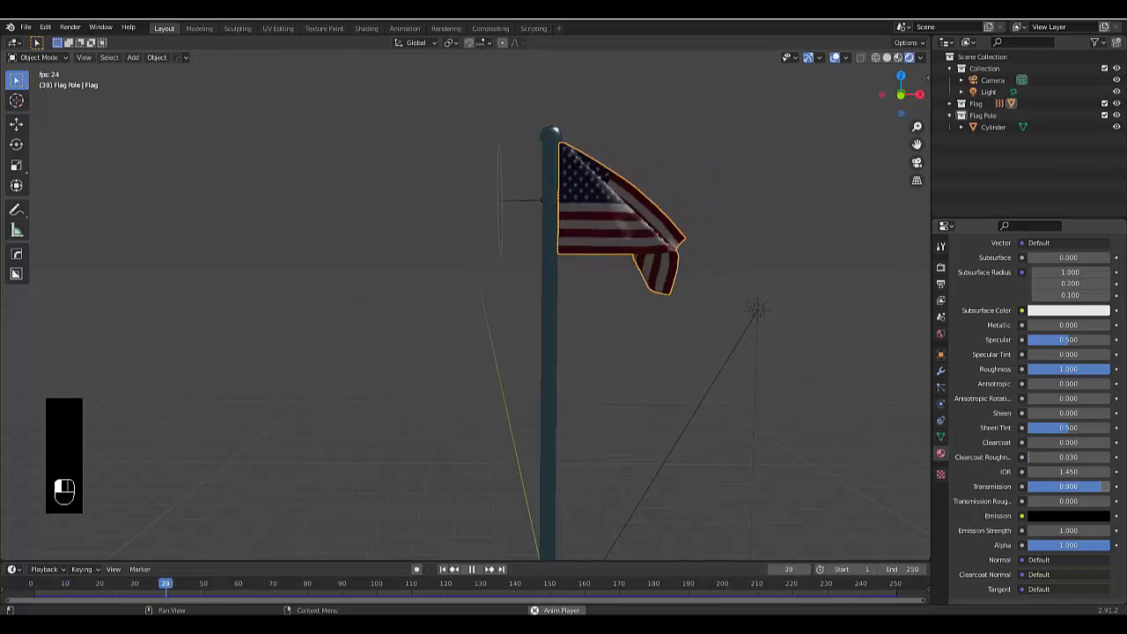
Step: Set the flag material's transmission to 0.1
click(1069, 486)
text(0)
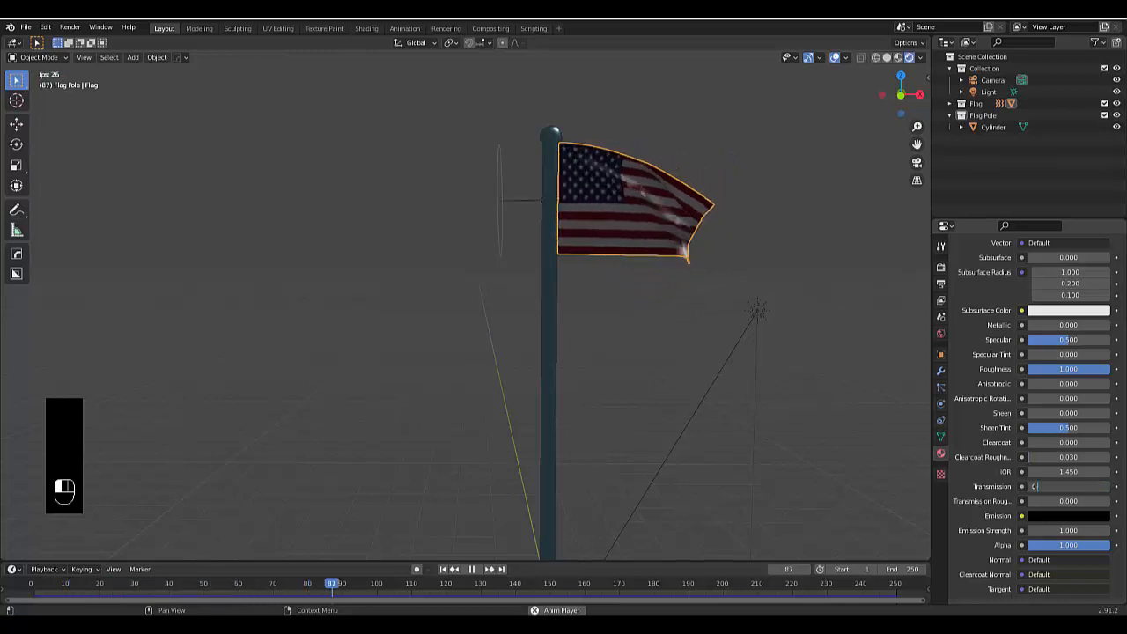
key(BackSpace)
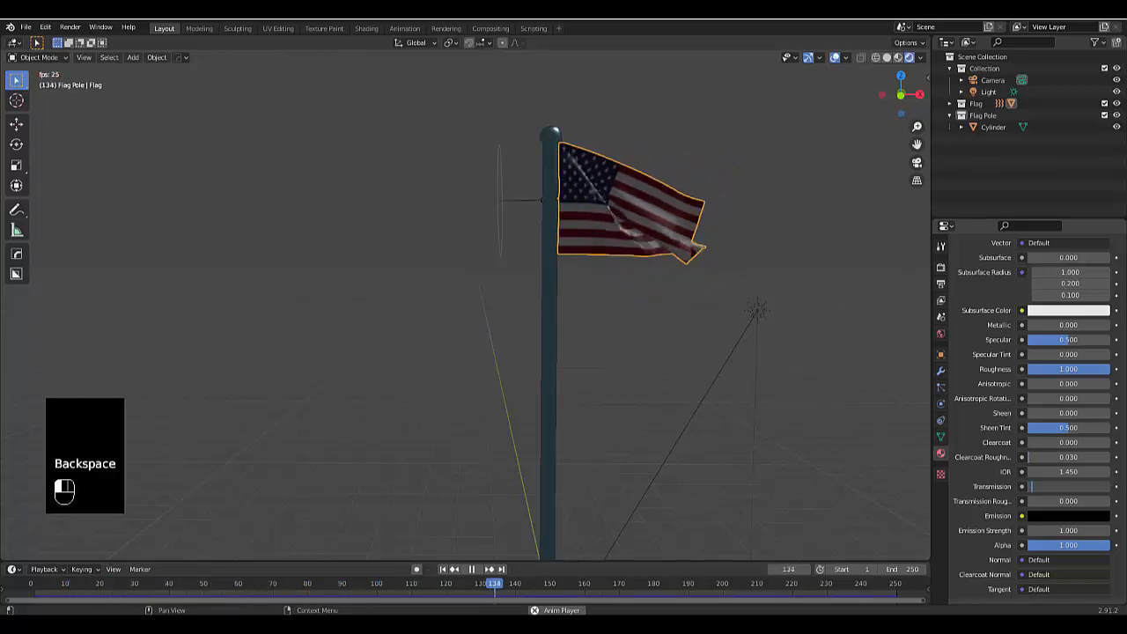
text(.1)
key(Return)
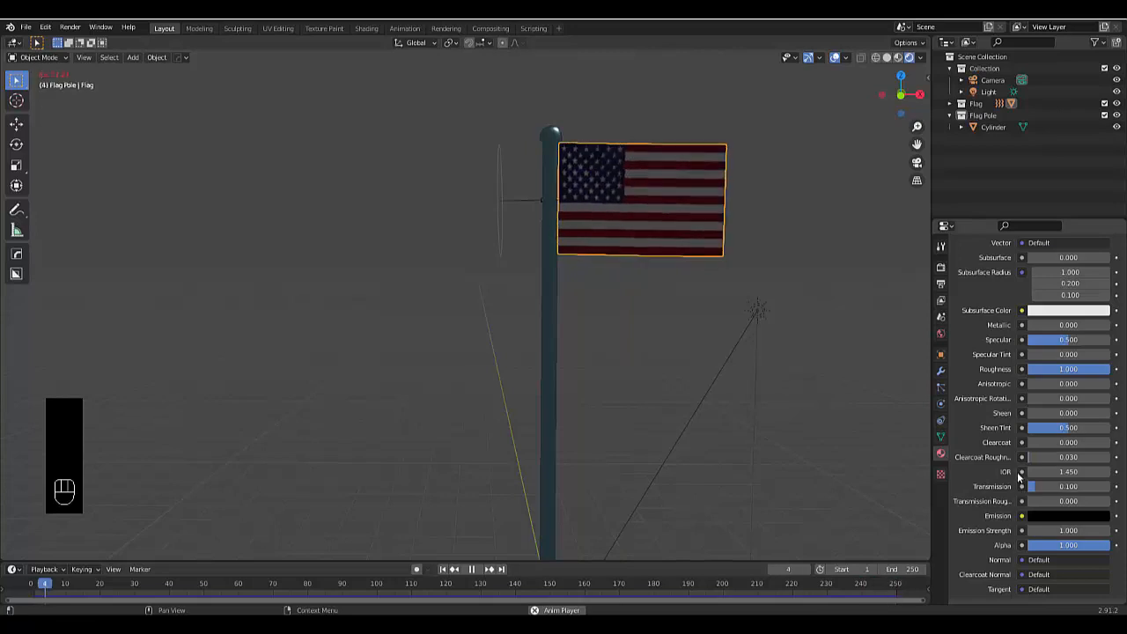
Step: Feed the world background's color from an Environment Texture
scroll(1019, 477, up, 1)
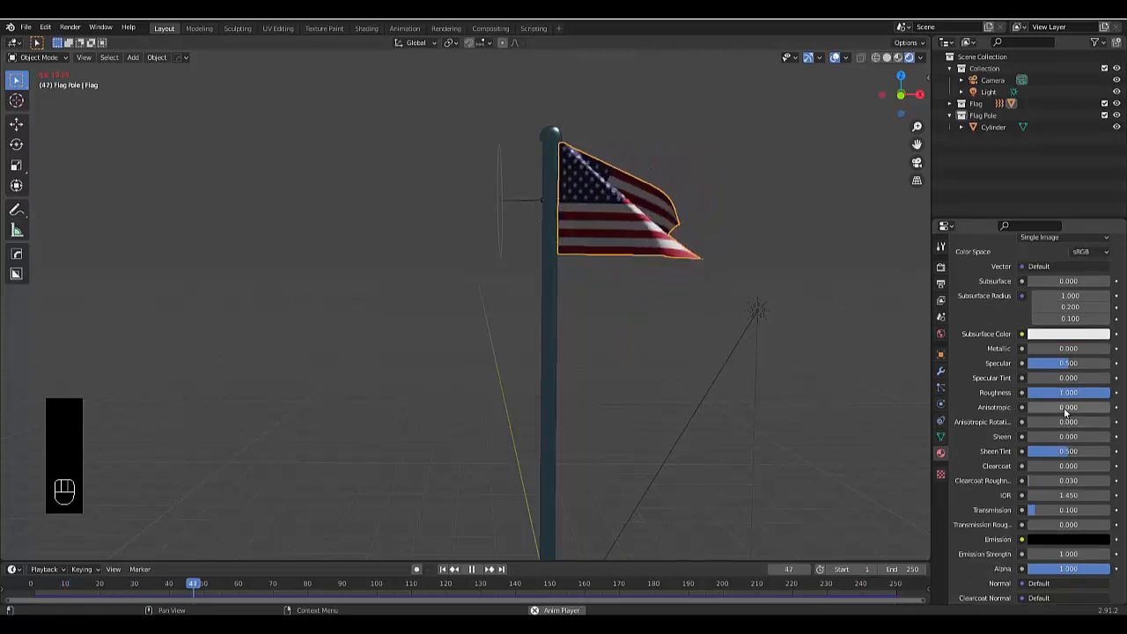
scroll(1065, 413, up, 1)
scroll(1065, 413, up, 1)
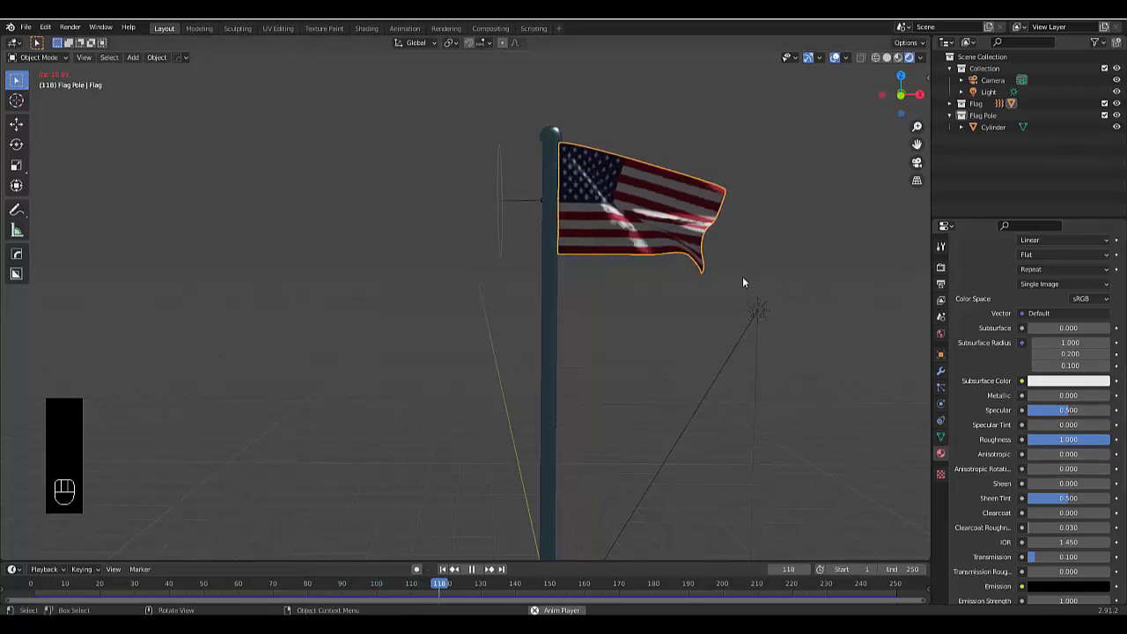
middle_drag(743, 277, 717, 308)
scroll(696, 354, up, 2)
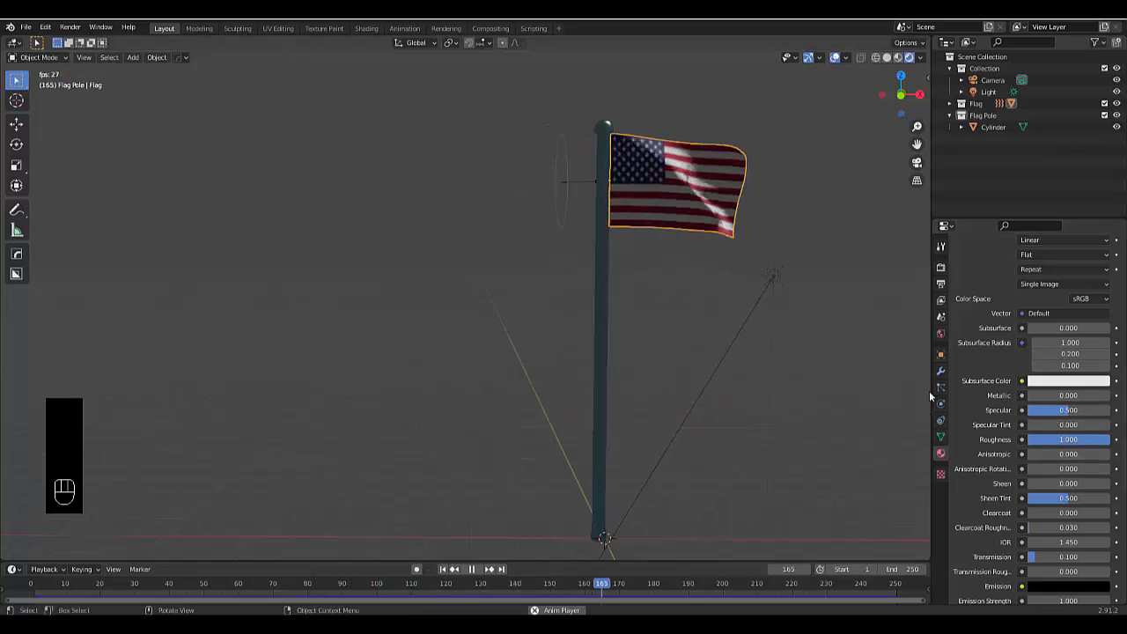
click(941, 334)
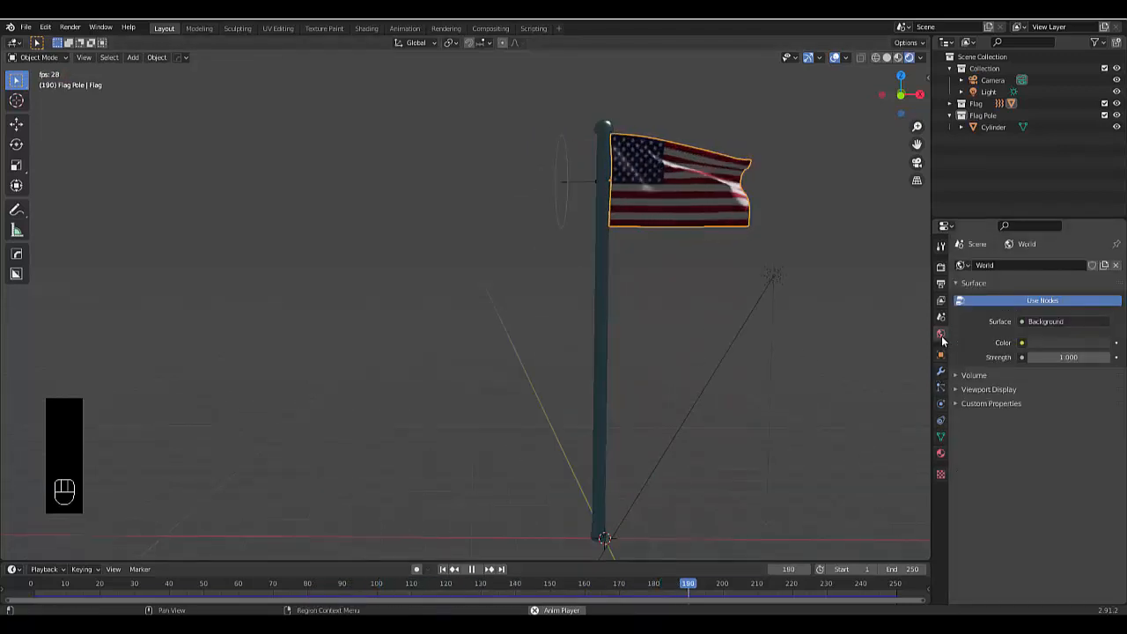
click(1021, 342)
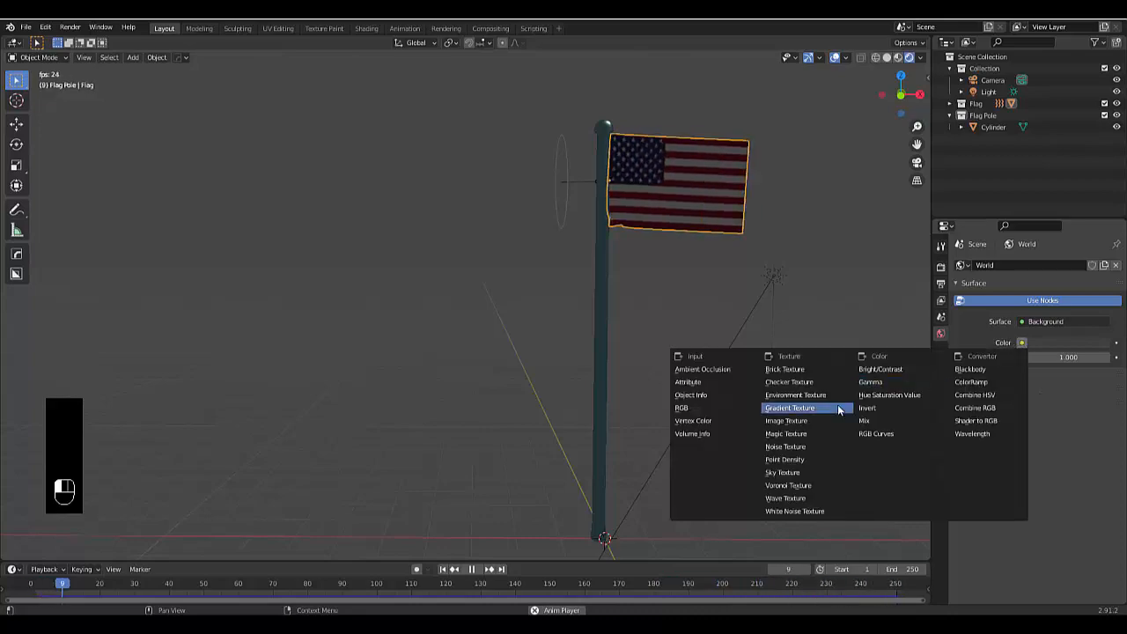
click(789, 395)
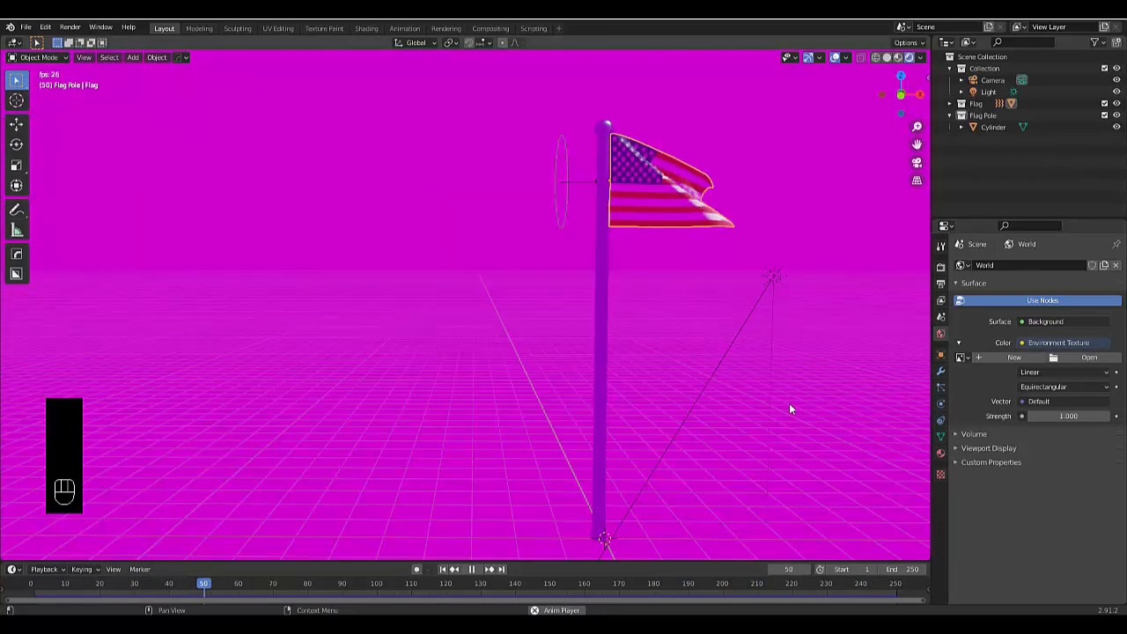
Step: Load blaubeuren_church_square_2k.exr from the Downloads folder as the world's environment texture
click(1092, 358)
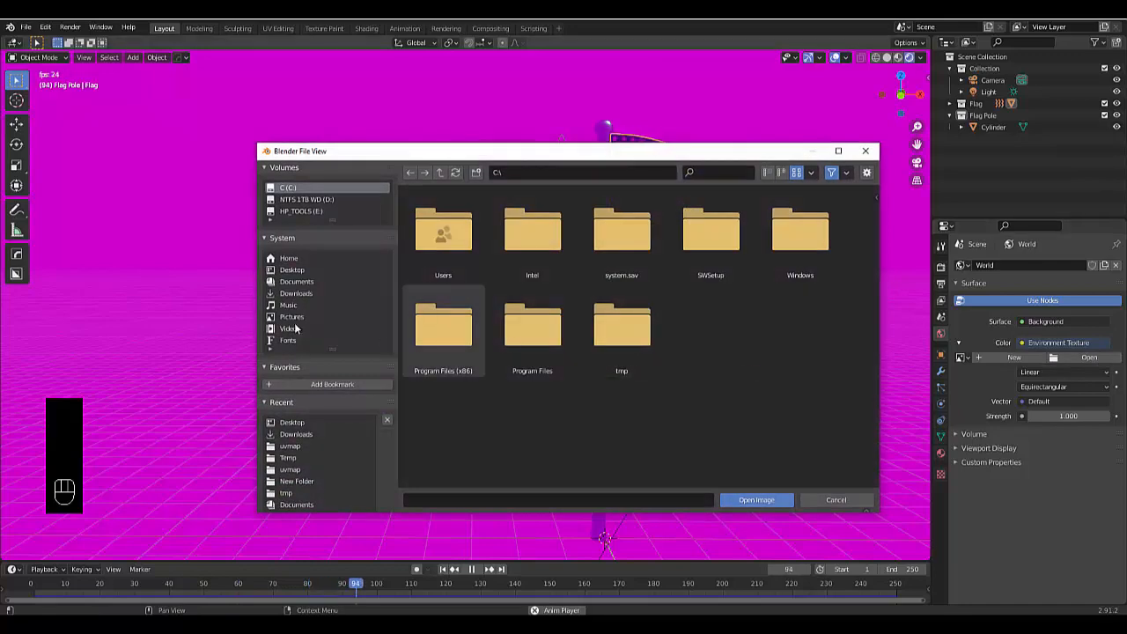
click(296, 294)
scroll(546, 396, down, 5)
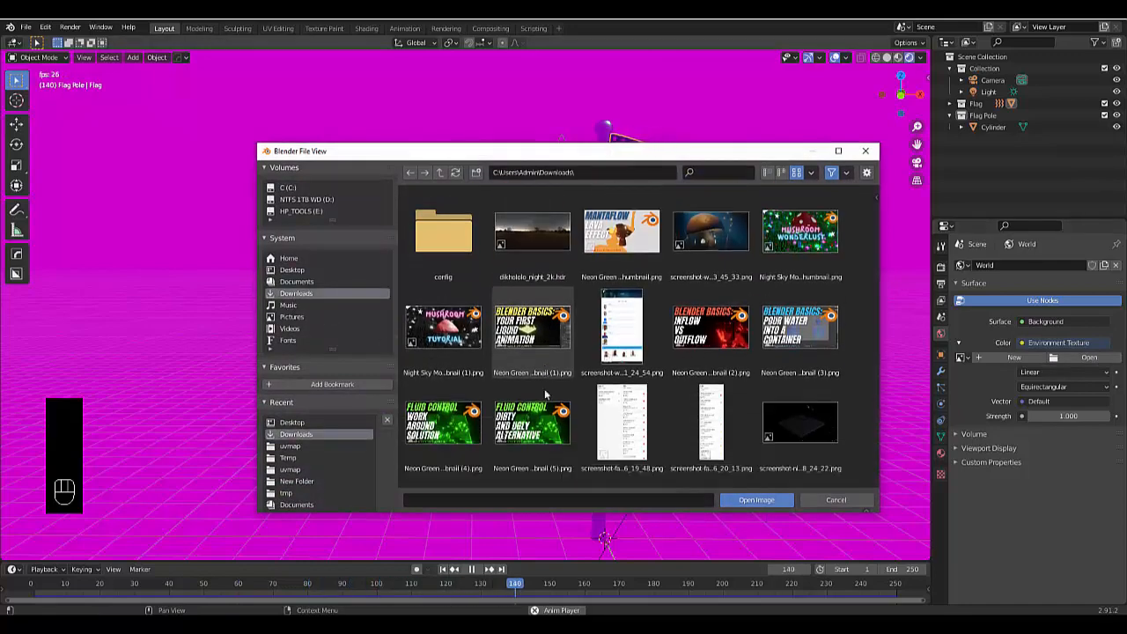
scroll(546, 395, down, 2)
click(711, 352)
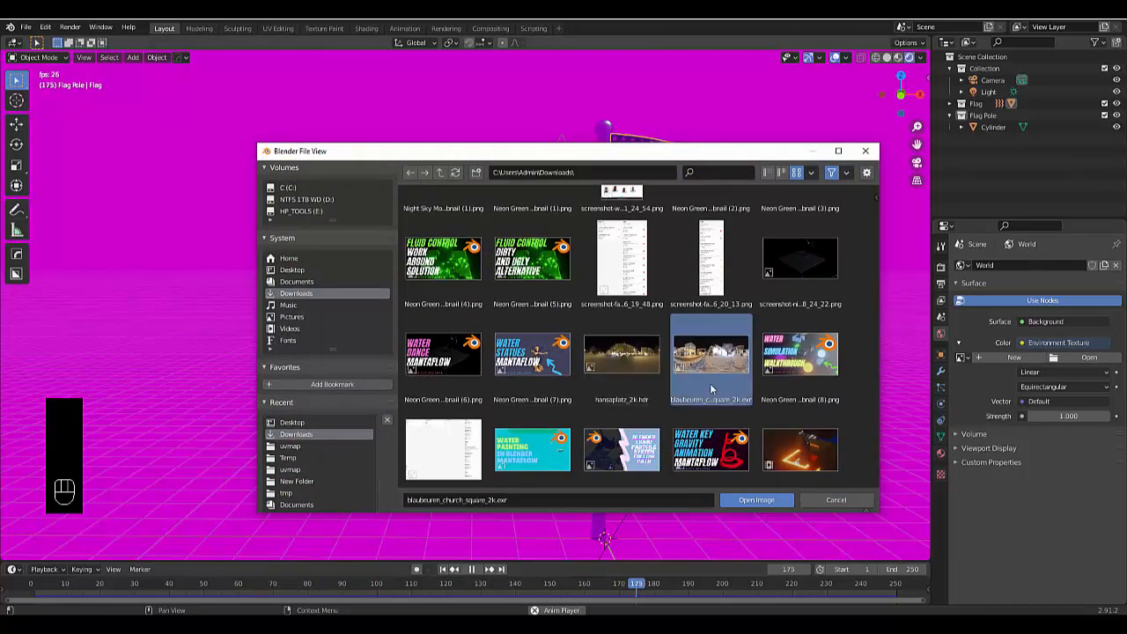
click(759, 499)
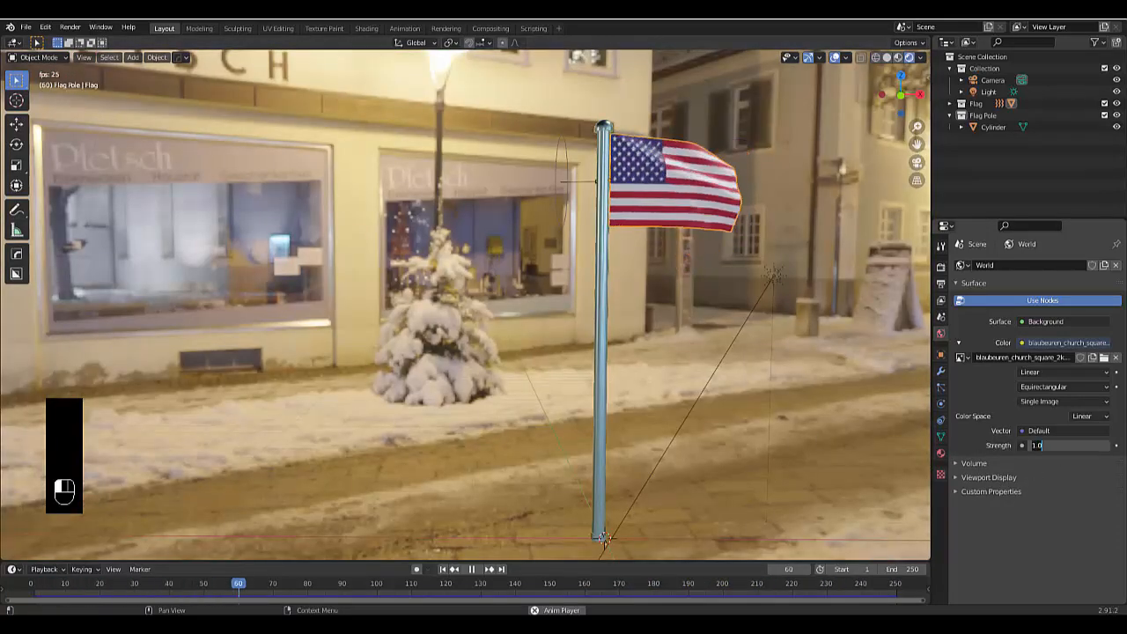
Step: Try a world background strength of 0.5 and settle on 0.7
text(0.5)
key(Return)
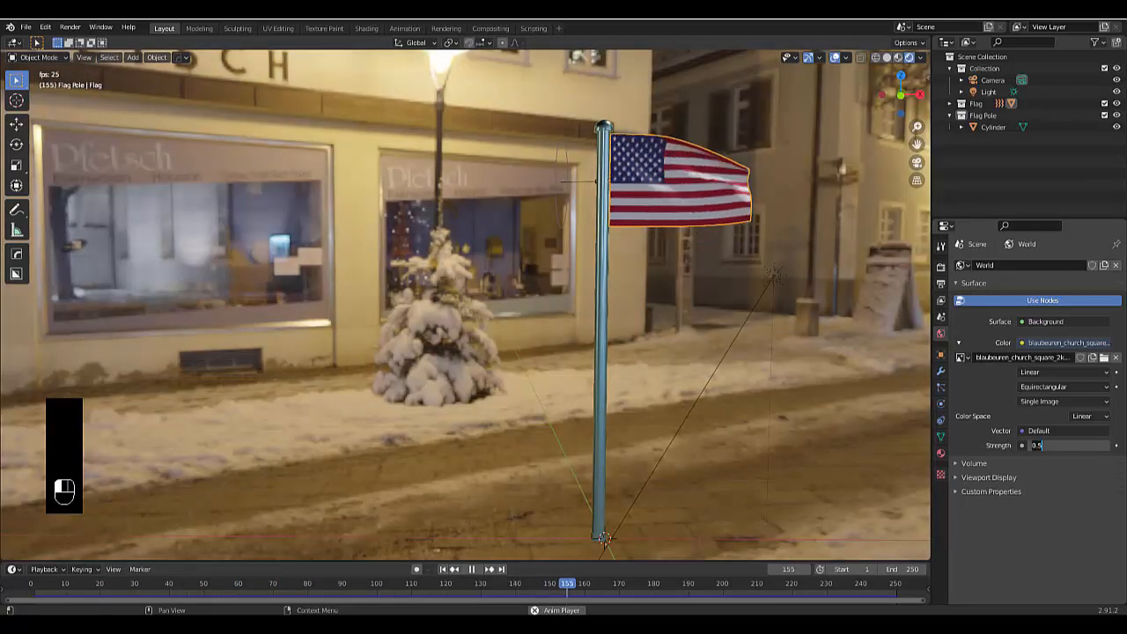
text(.7)
key(Return)
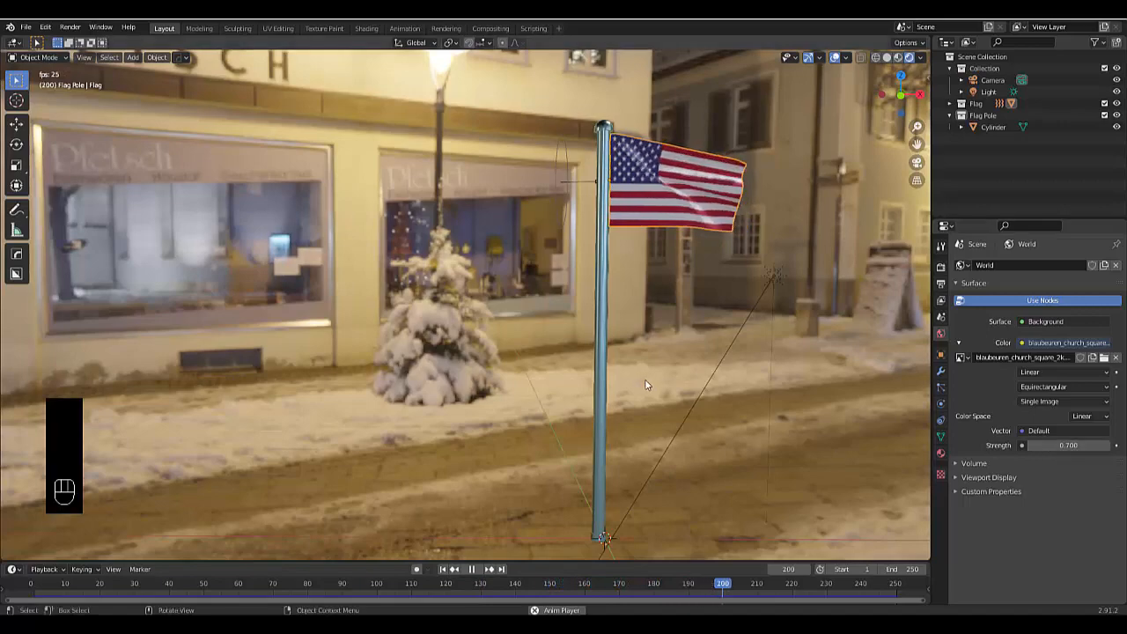
Step: Examine the flag and pole against the environment backdrop from several distances and angles
scroll(646, 385, down, 4)
scroll(564, 421, up, 4)
mouse_move(662, 434)
middle_down()
mouse_move(627, 411)
mouse_move(652, 437)
mouse_move(646, 406)
mouse_move(672, 446)
mouse_move(714, 416)
mouse_move(703, 407)
mouse_move(676, 443)
middle_up()
scroll(673, 449, down, 2)
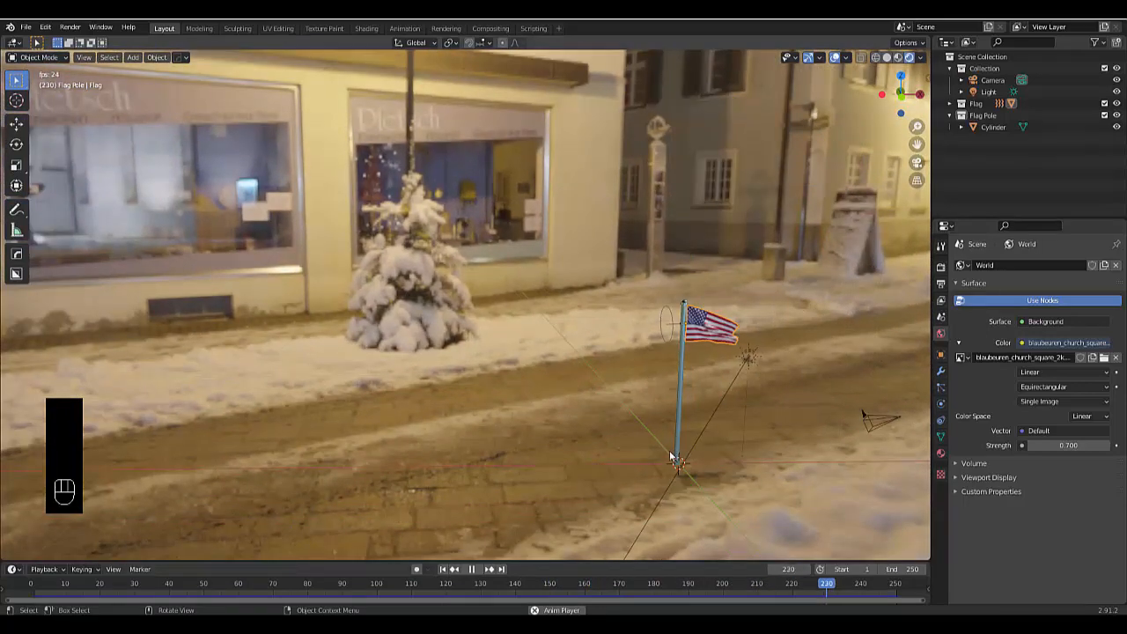
scroll(669, 456, up, 5)
middle_drag(601, 460, 592, 528)
scroll(603, 445, down, 5)
scroll(620, 396, up, 2)
scroll(610, 415, down, 4)
scroll(604, 480, up, 2)
Step: Add a ground plane at the pole's base and scale it up about 8.95 times
key(shift+a)
mouse_move(597, 523)
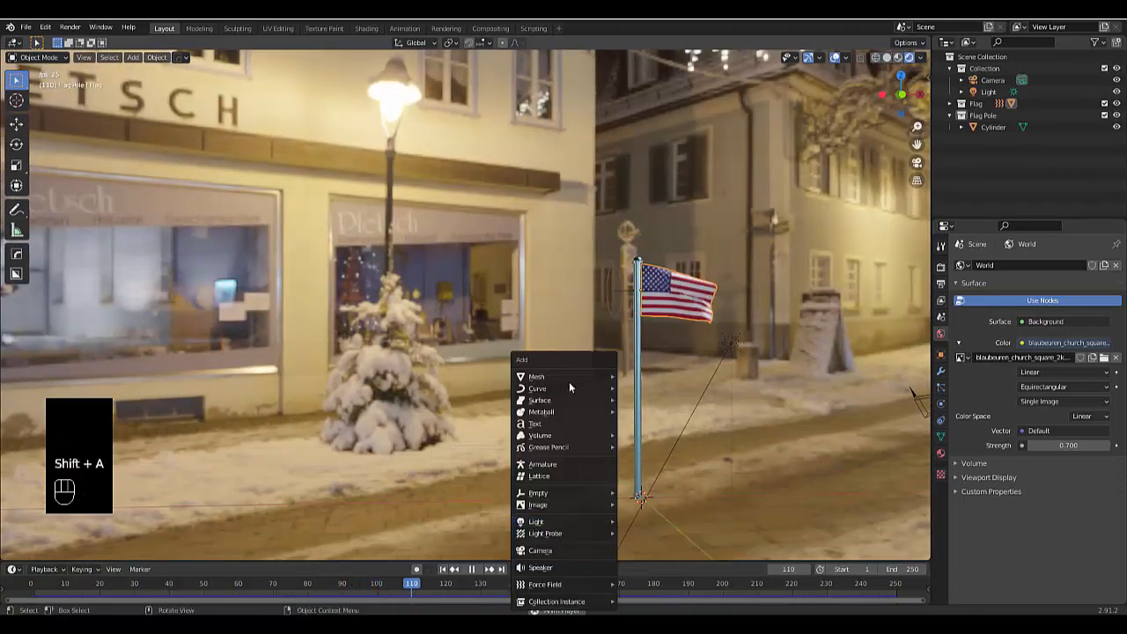
mouse_move(566, 376)
click(629, 104)
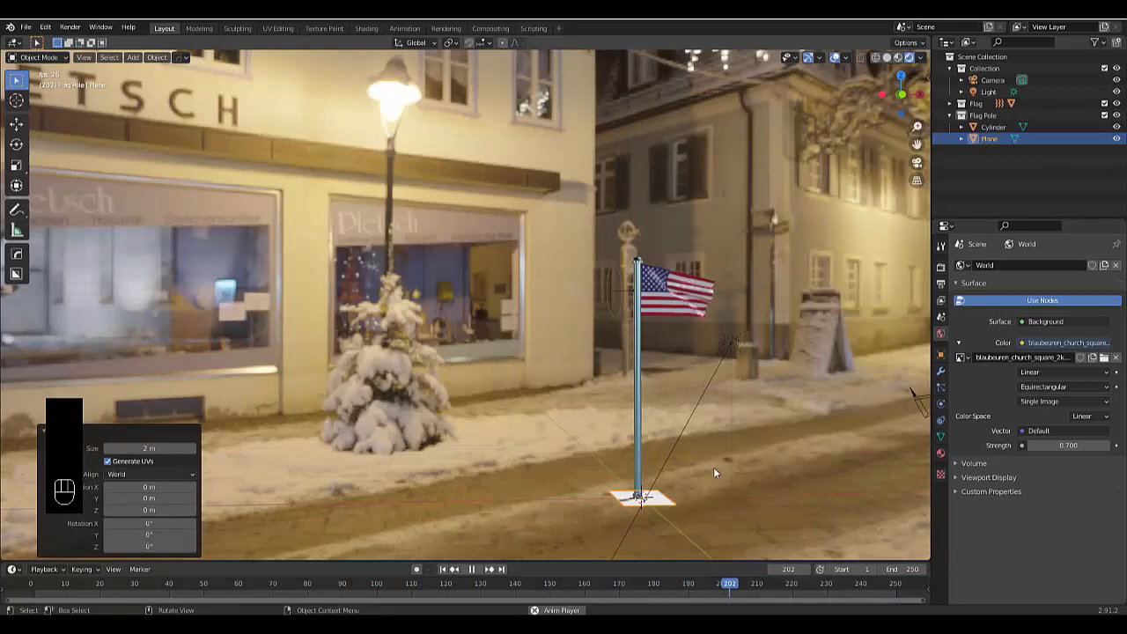
key(s)
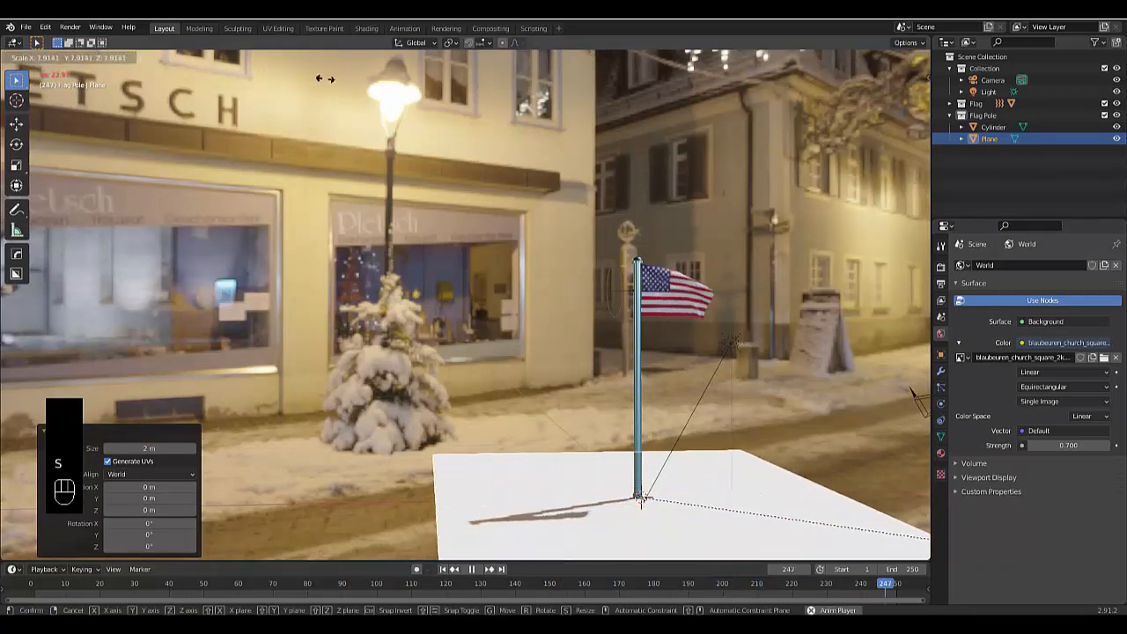
click(410, 108)
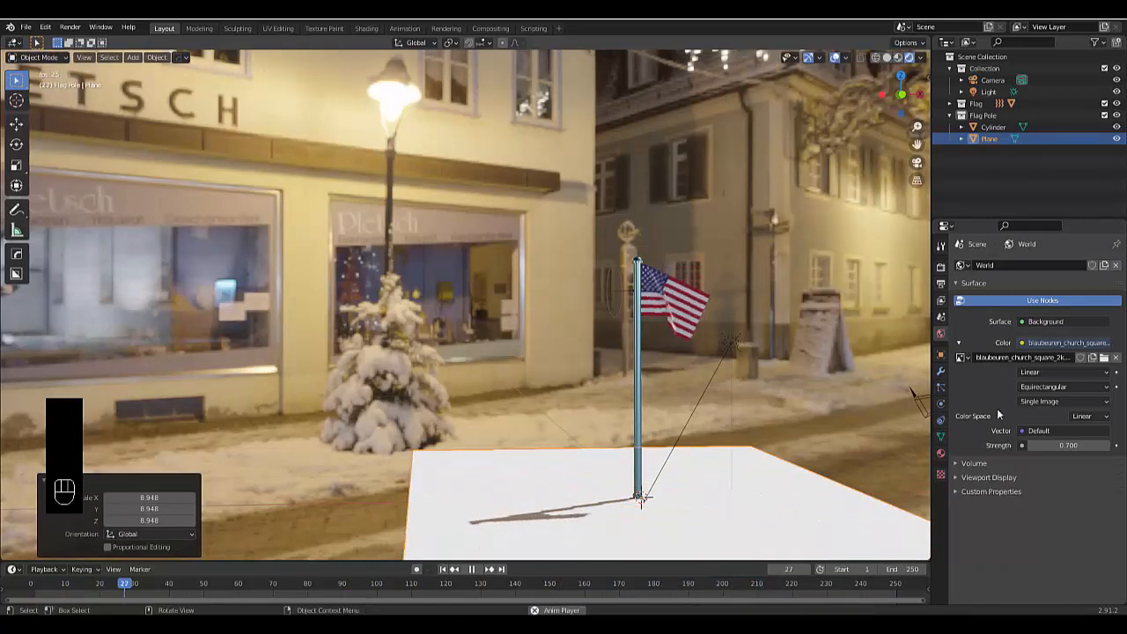
Step: Create a new material for the ground plane and set its surface shader to Glossy BSDF
click(941, 453)
click(1067, 316)
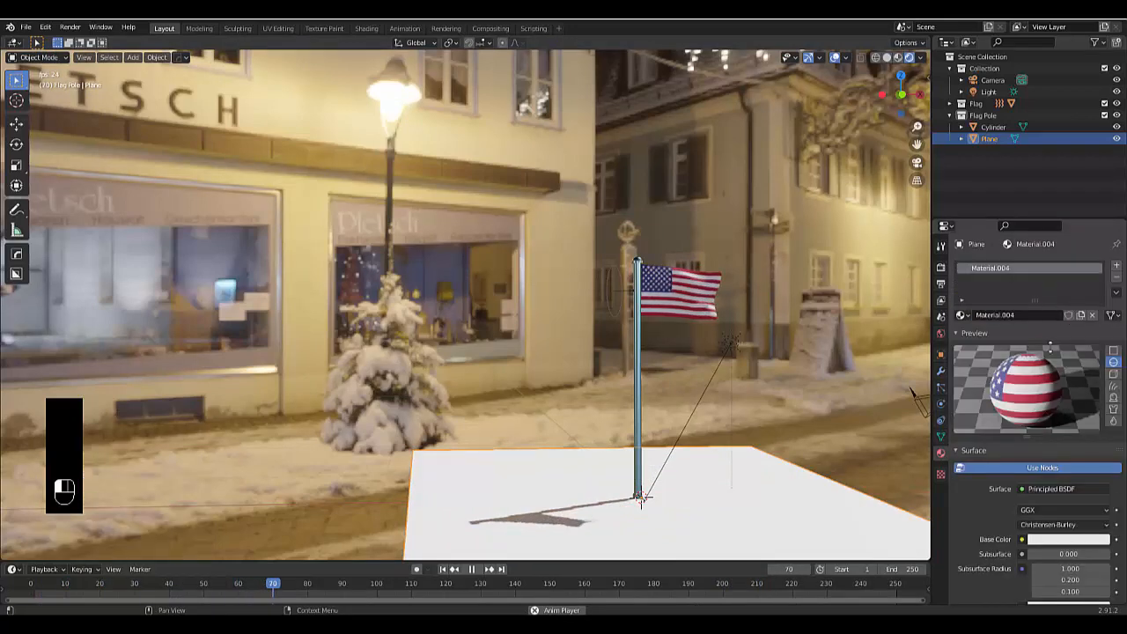
click(1041, 487)
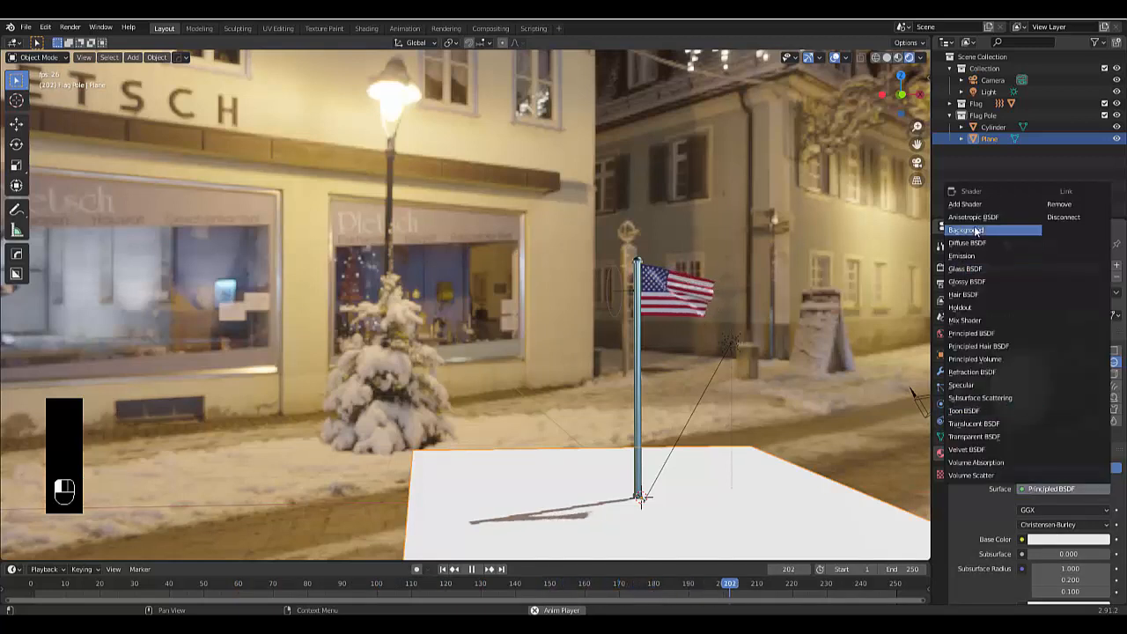
click(966, 281)
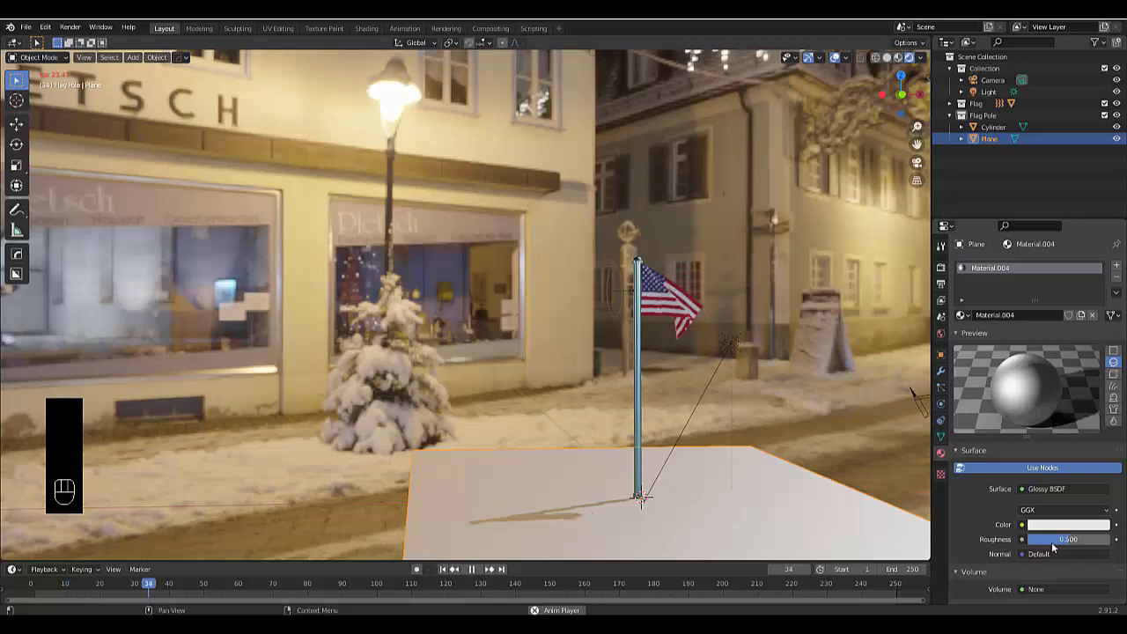
Step: Align the camera to a raised view of the scene and move it about 4.35, -1.81, -1.92 m to frame the flagpole
scroll(522, 349, down, 3)
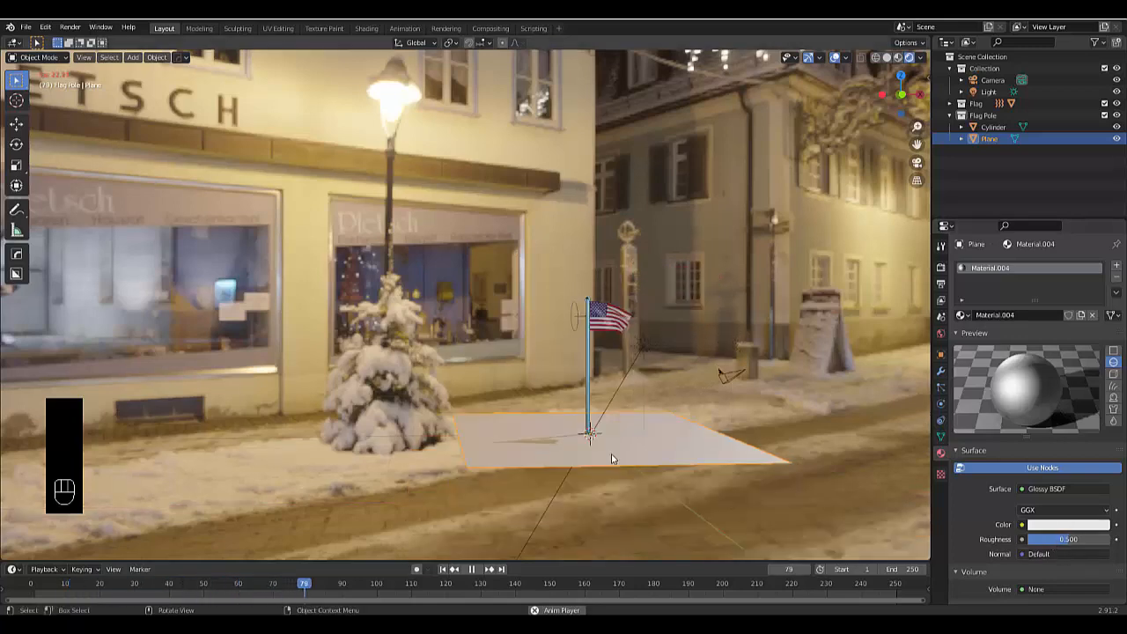
scroll(607, 454, up, 2)
mouse_move(597, 451)
middle_down()
mouse_move(551, 448)
mouse_move(552, 463)
mouse_move(521, 468)
mouse_move(595, 480)
mouse_move(591, 455)
mouse_move(593, 471)
middle_up()
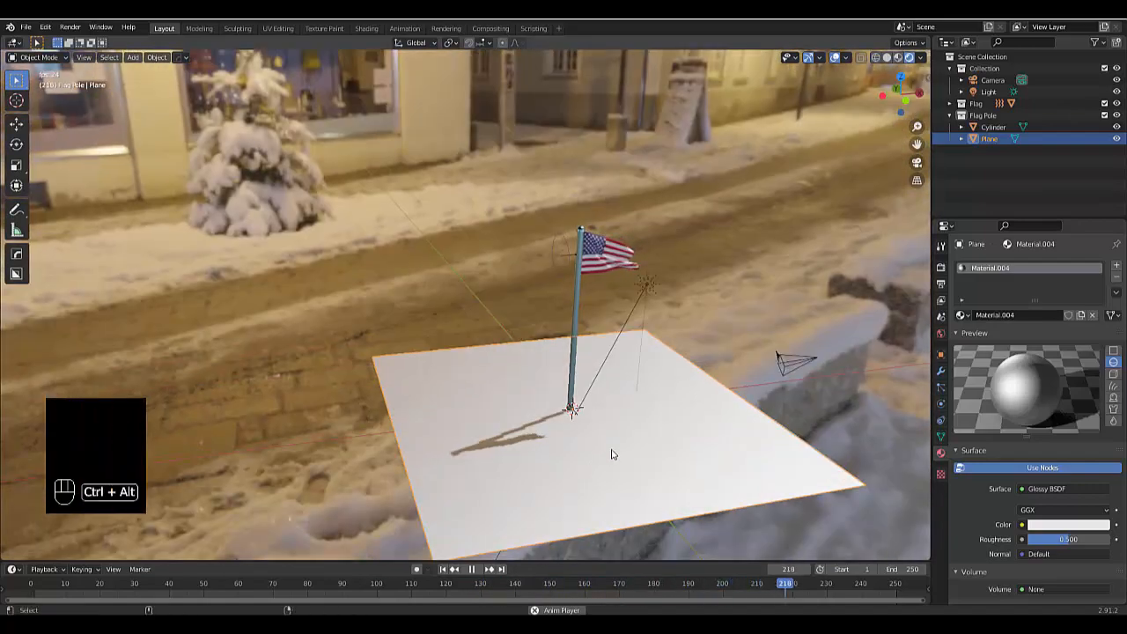
key(ctrl+alt+KP_0)
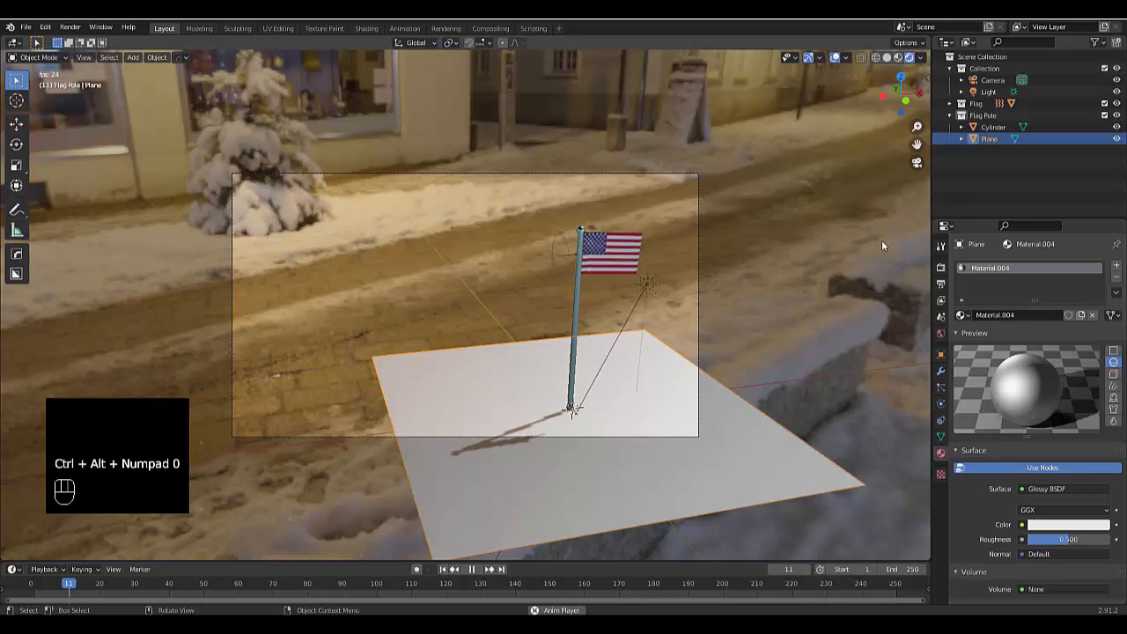
click(984, 82)
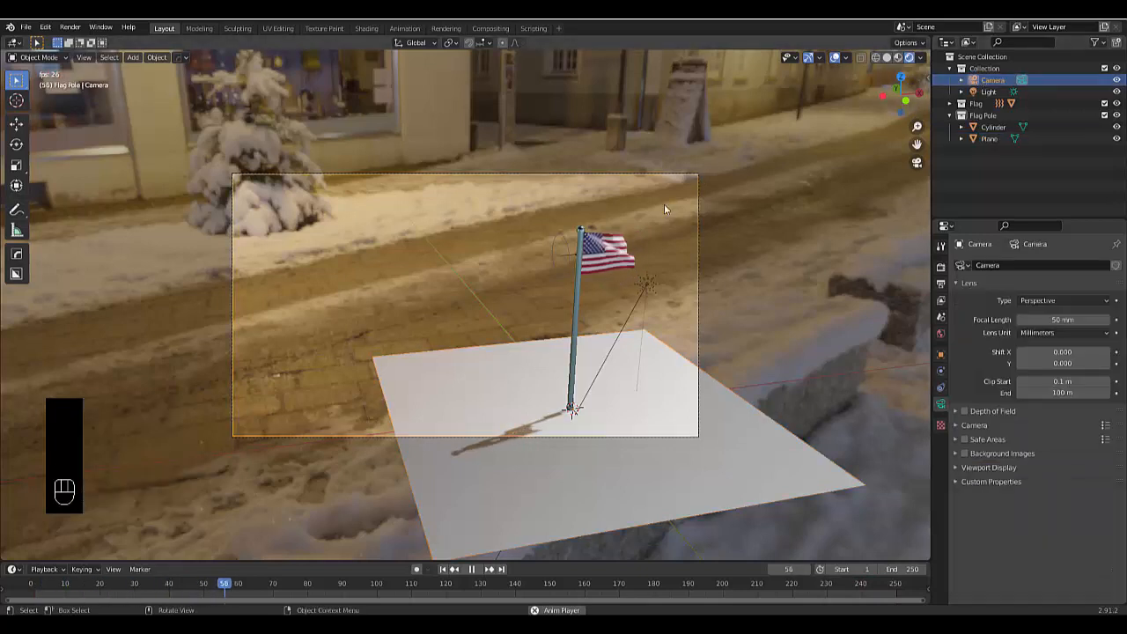
key(g)
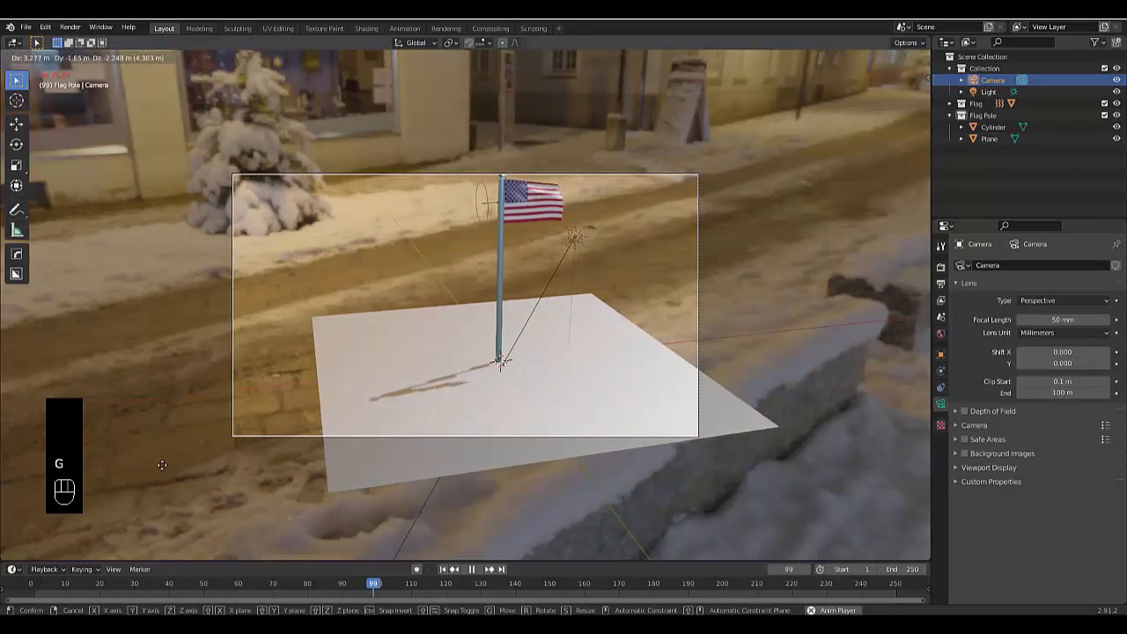
click(237, 424)
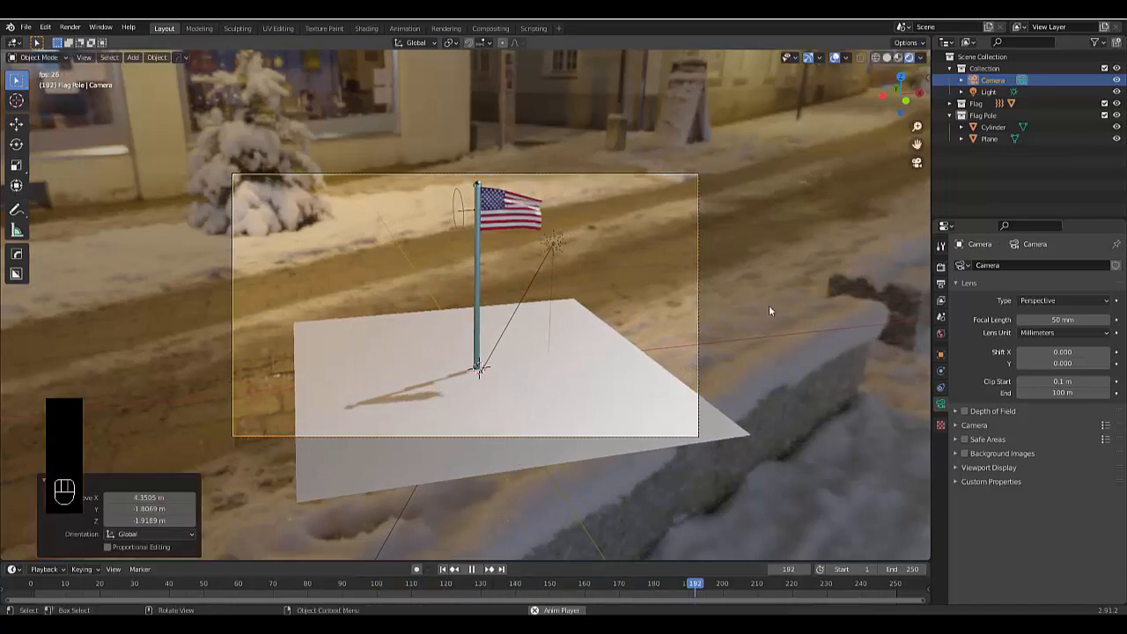
Step: Set the volumetrics tile size to 2 px in the render settings
click(941, 268)
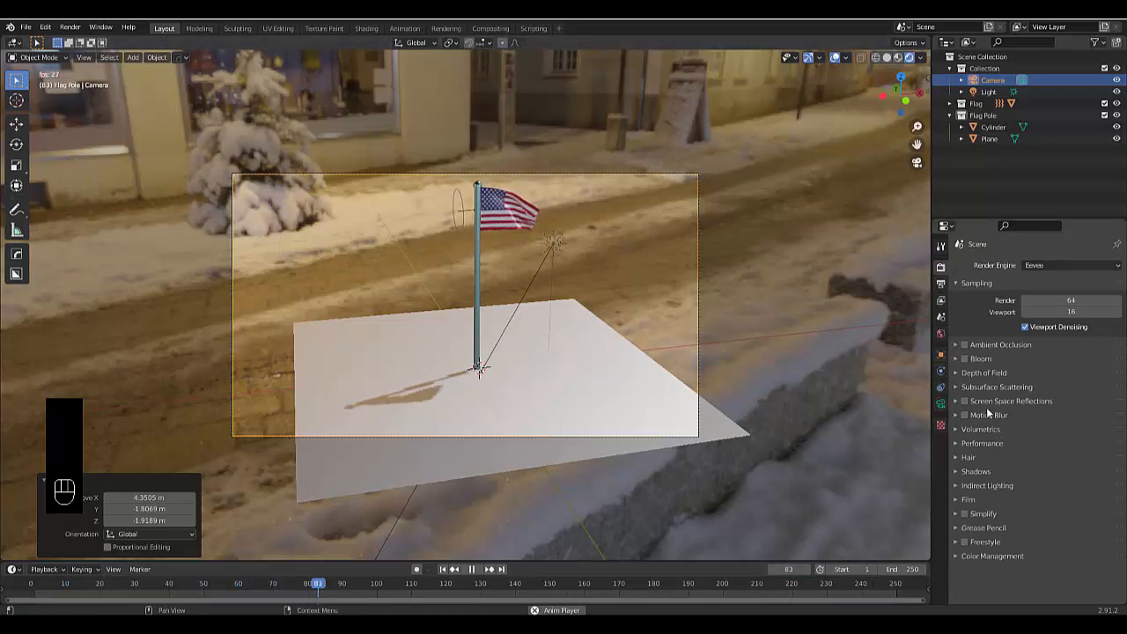
click(981, 444)
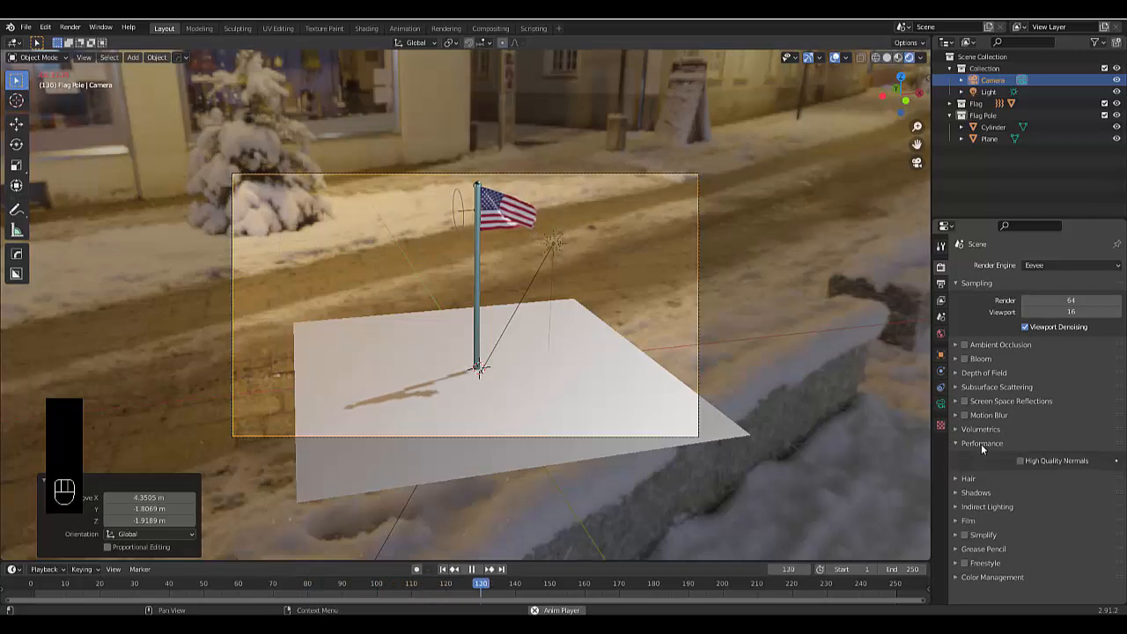
click(982, 444)
click(981, 430)
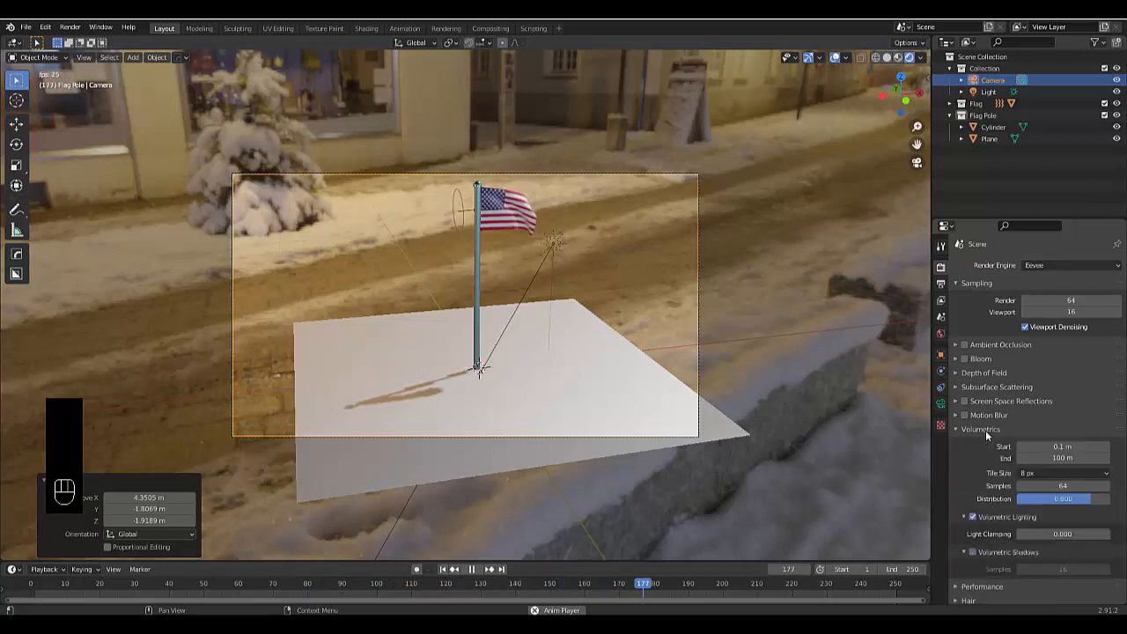
click(1041, 474)
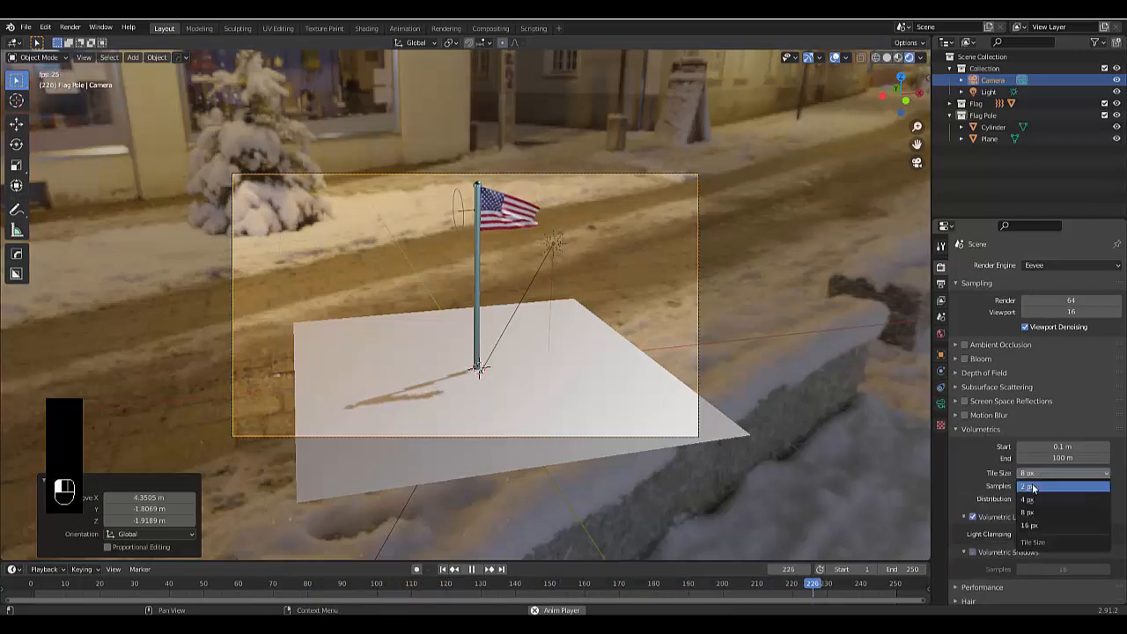
click(1034, 487)
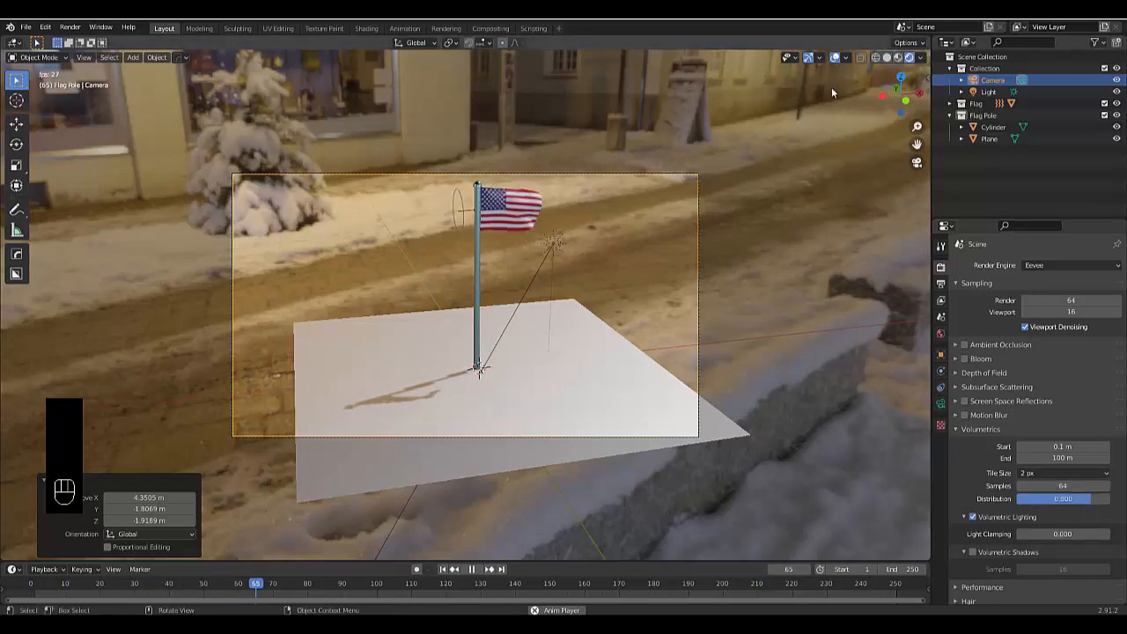
Step: Try a volumetrics tile size of 8 px while viewing the flag up close, and switch back to 2 px
scroll(489, 219, up, 5)
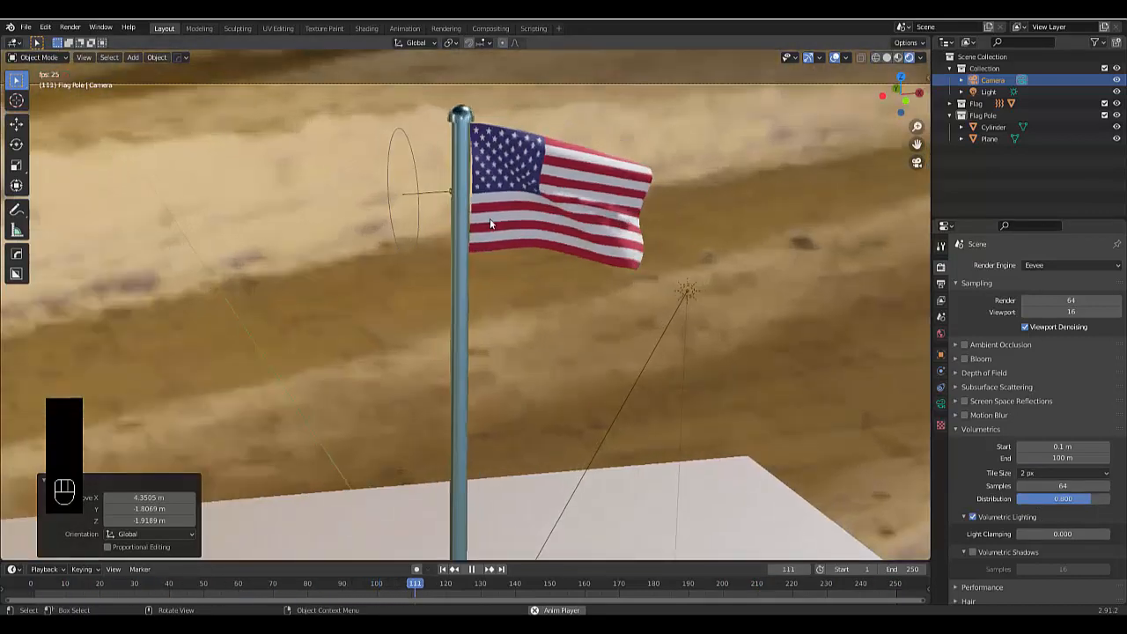
click(1037, 472)
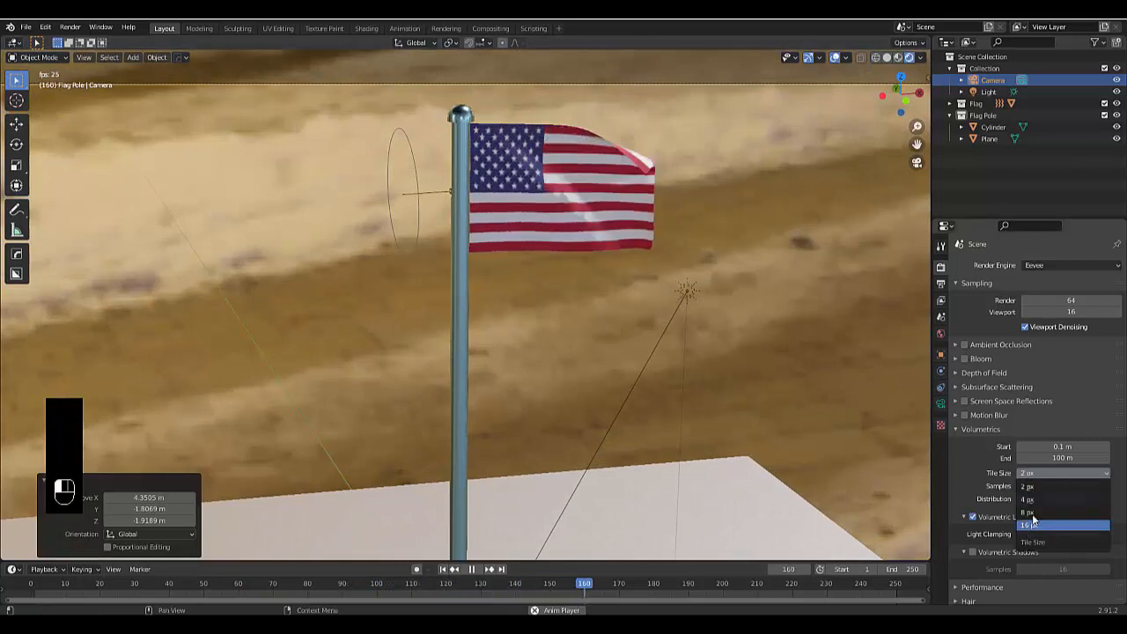
click(1034, 515)
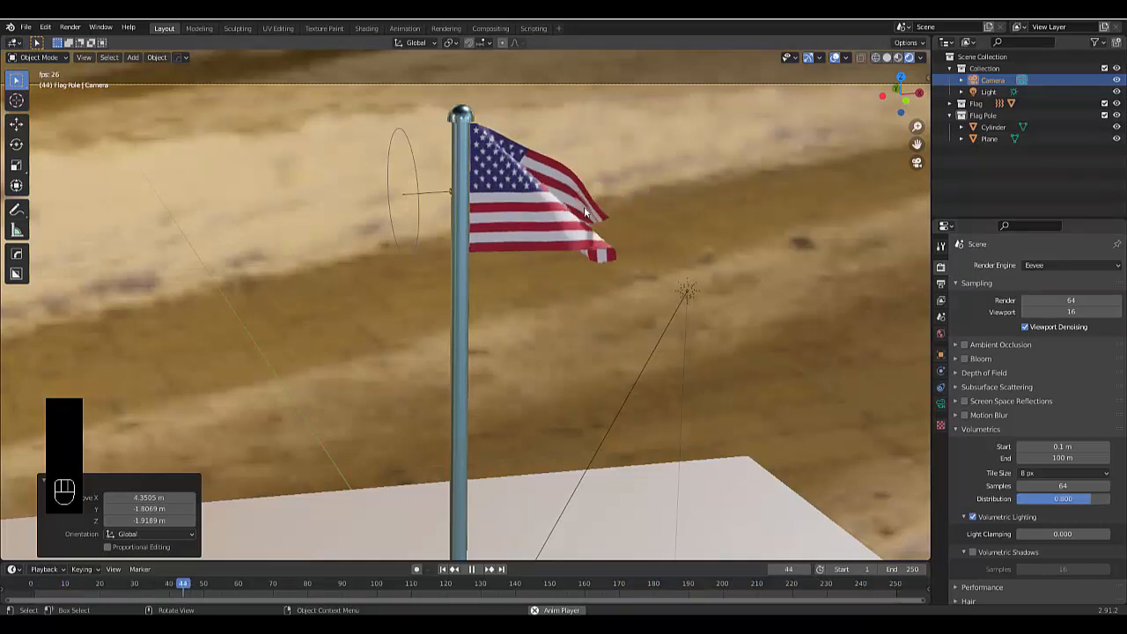
click(1036, 473)
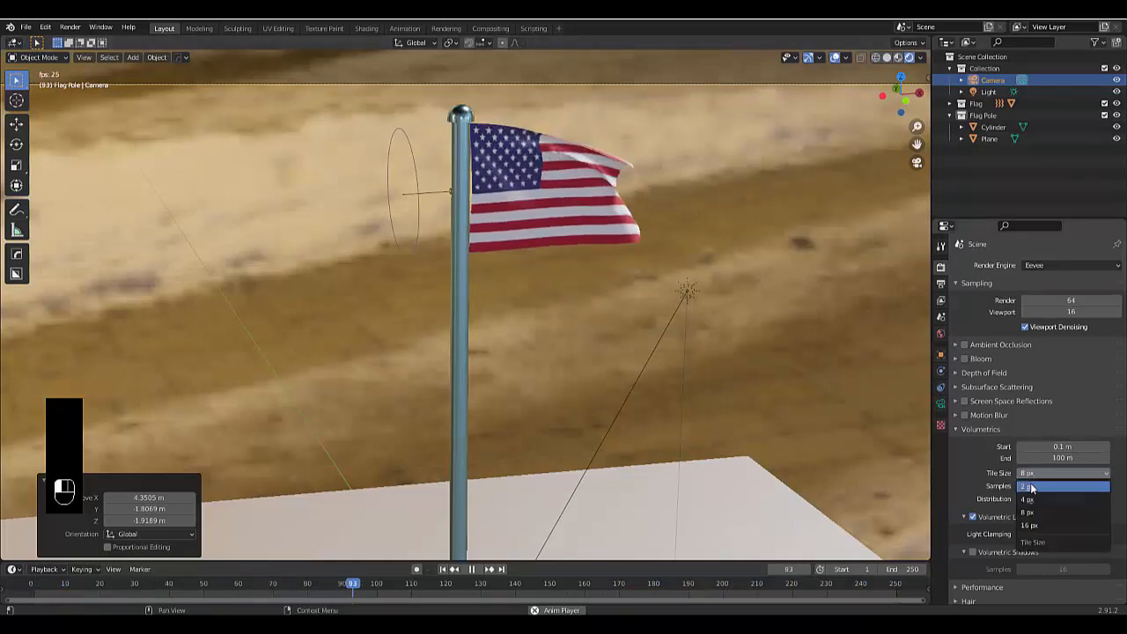
click(1043, 486)
scroll(659, 347, down, 6)
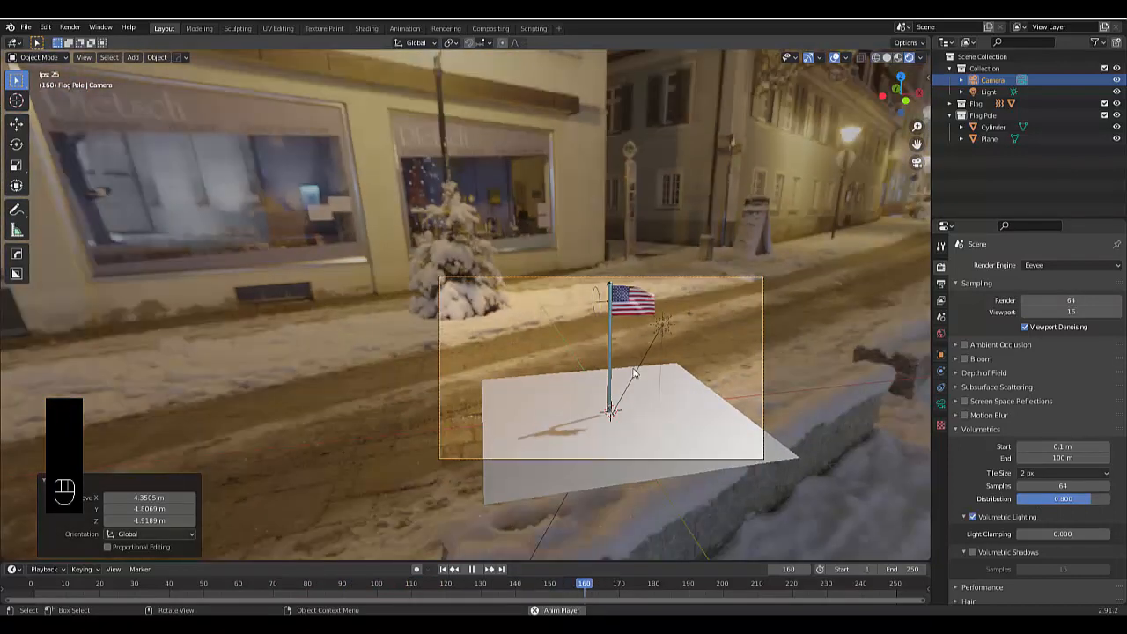
scroll(634, 384, up, 3)
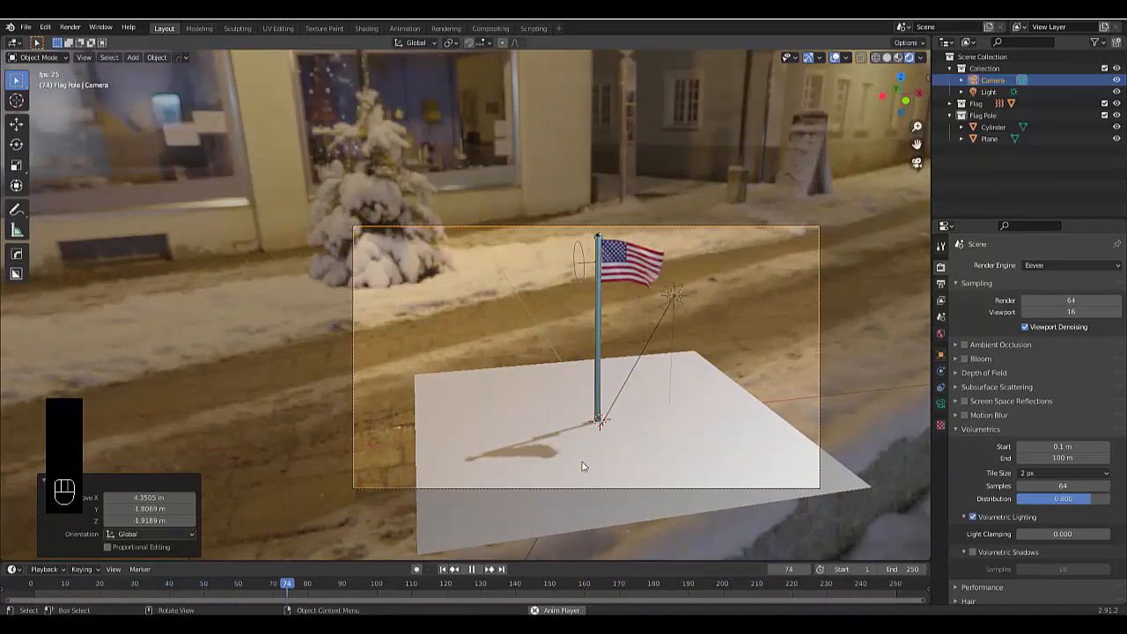
Step: Enable volumetric shadows in the render settings
click(972, 552)
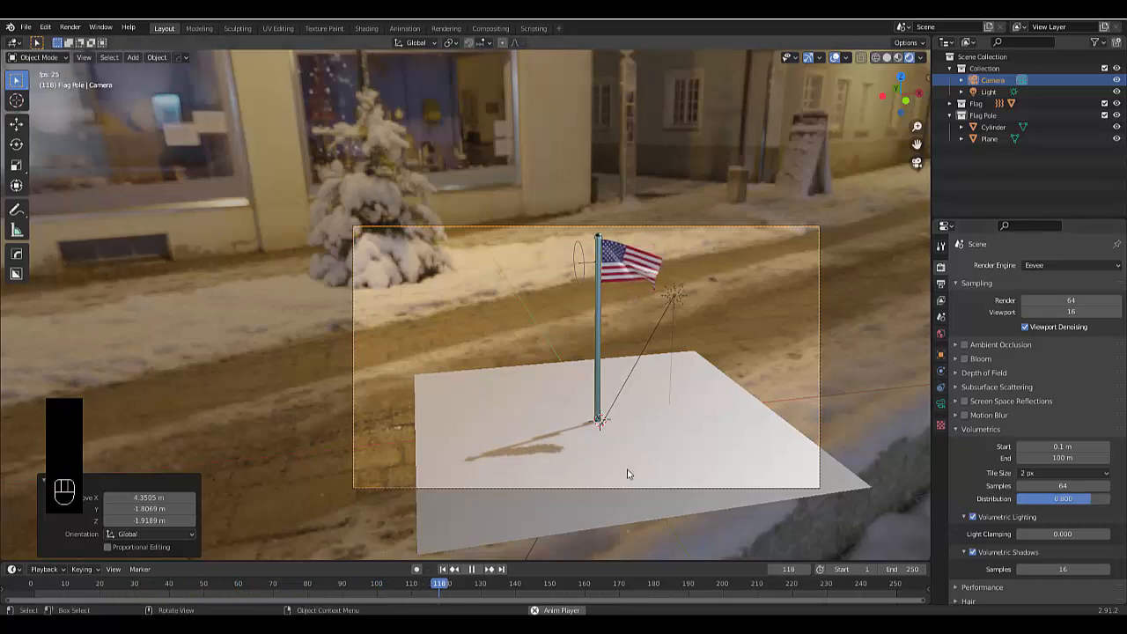
click(443, 569)
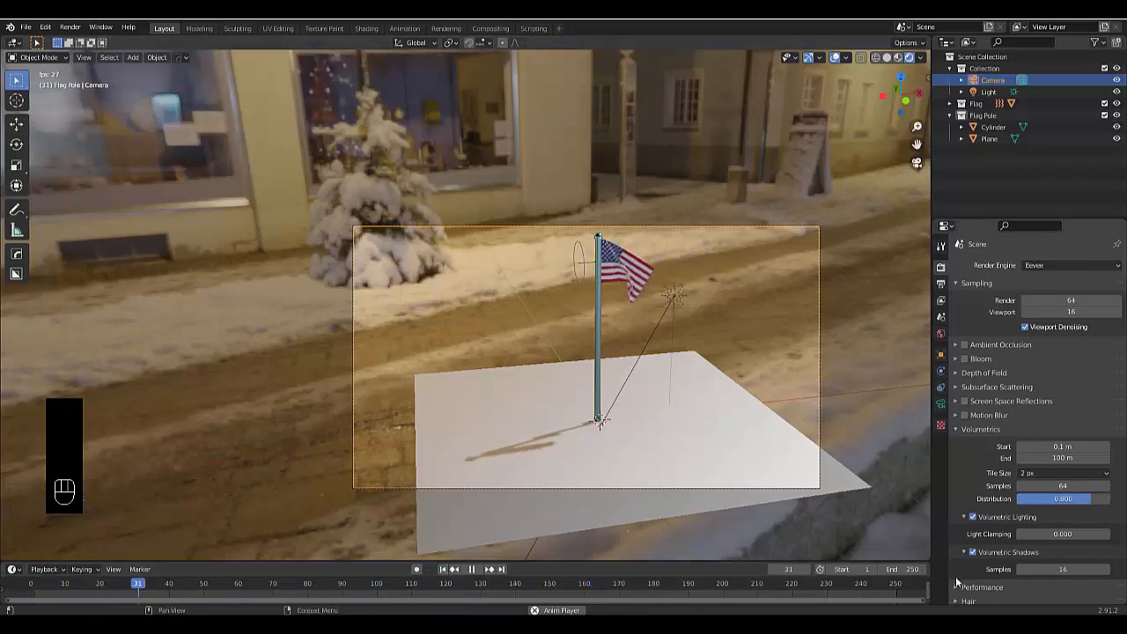
click(1061, 570)
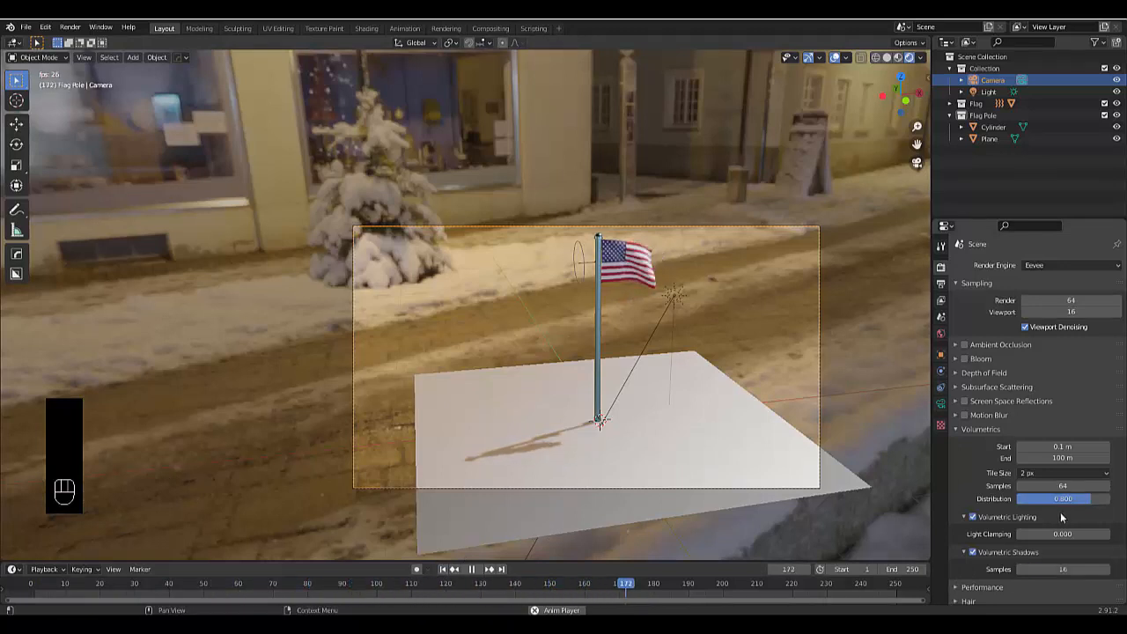
Step: Set the volumetrics tile size to 8 px and enable Bloom
click(1056, 473)
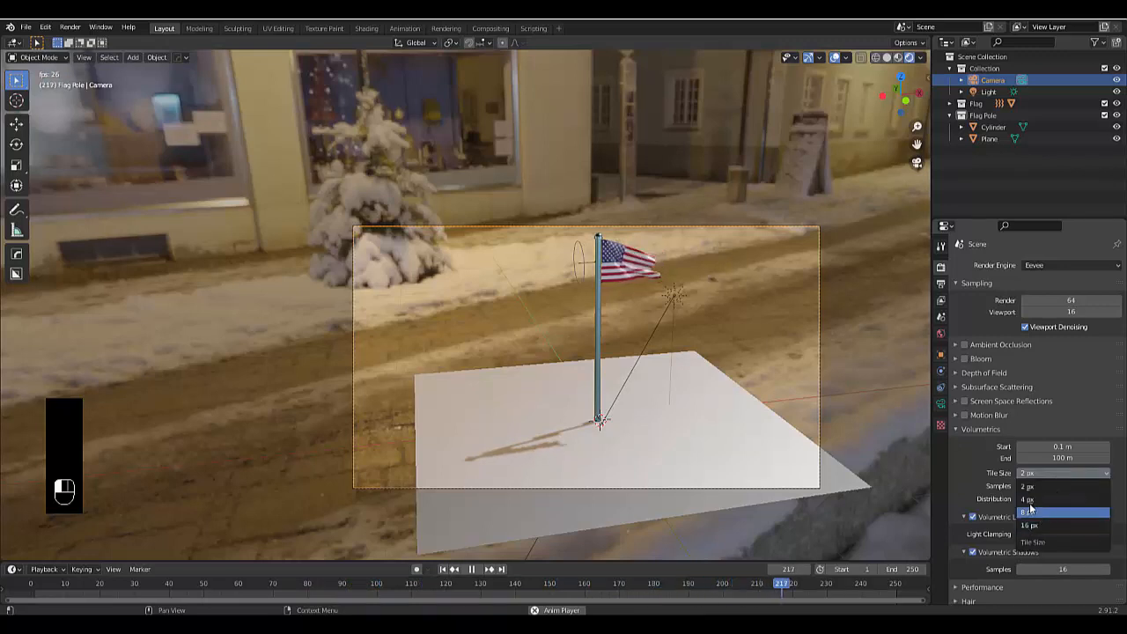
click(1057, 505)
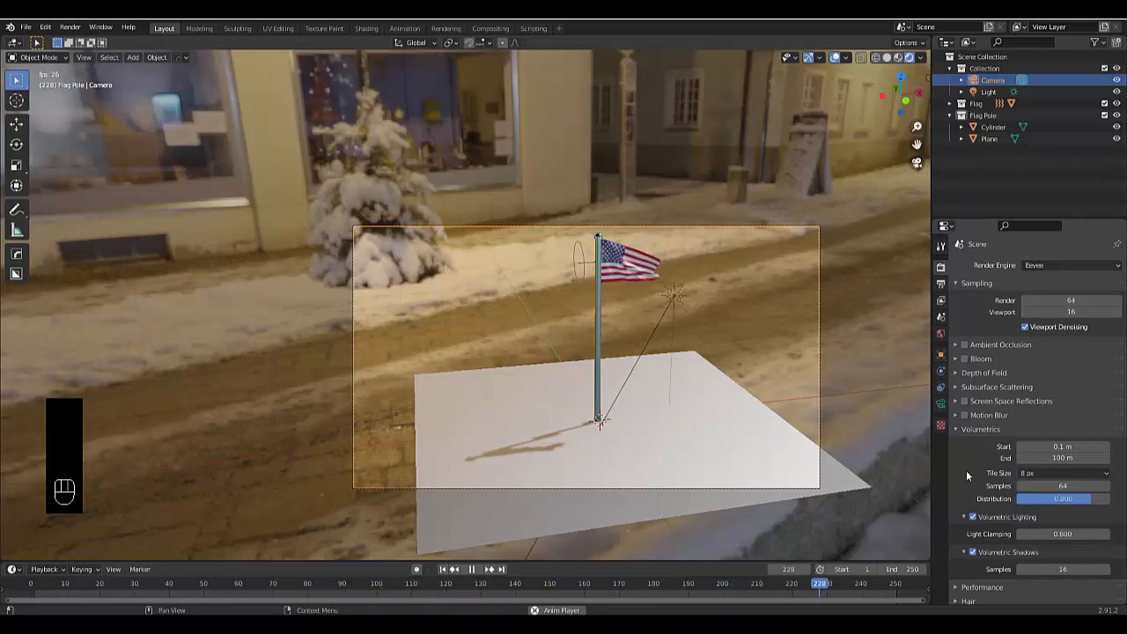
click(965, 359)
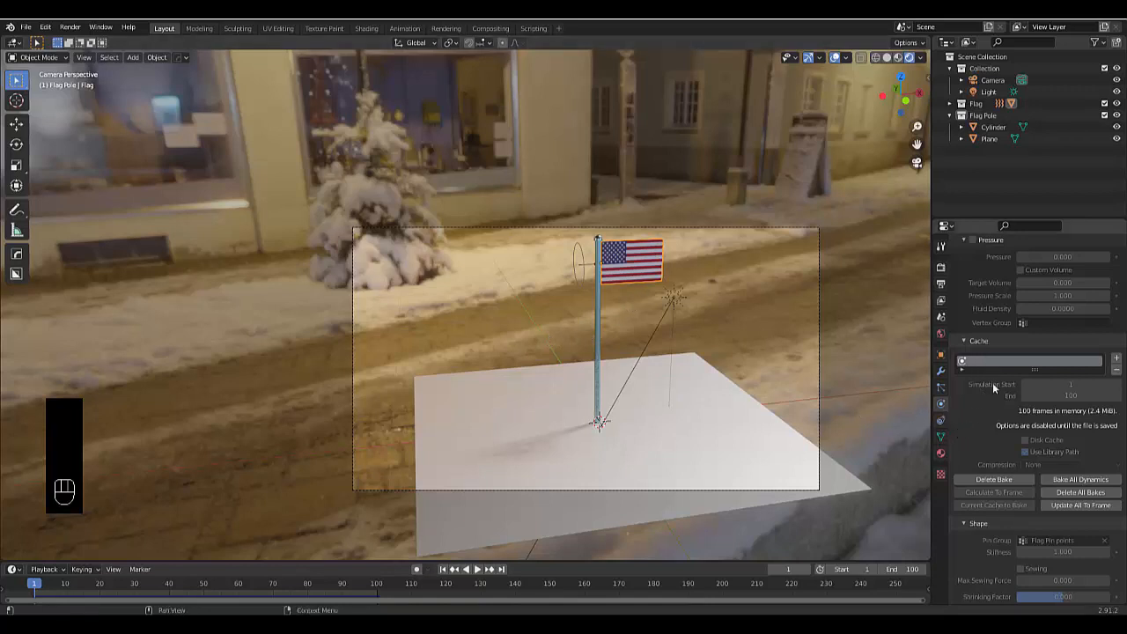
Step: Delete the flag's existing cloth bake and bake the simulation again
click(993, 479)
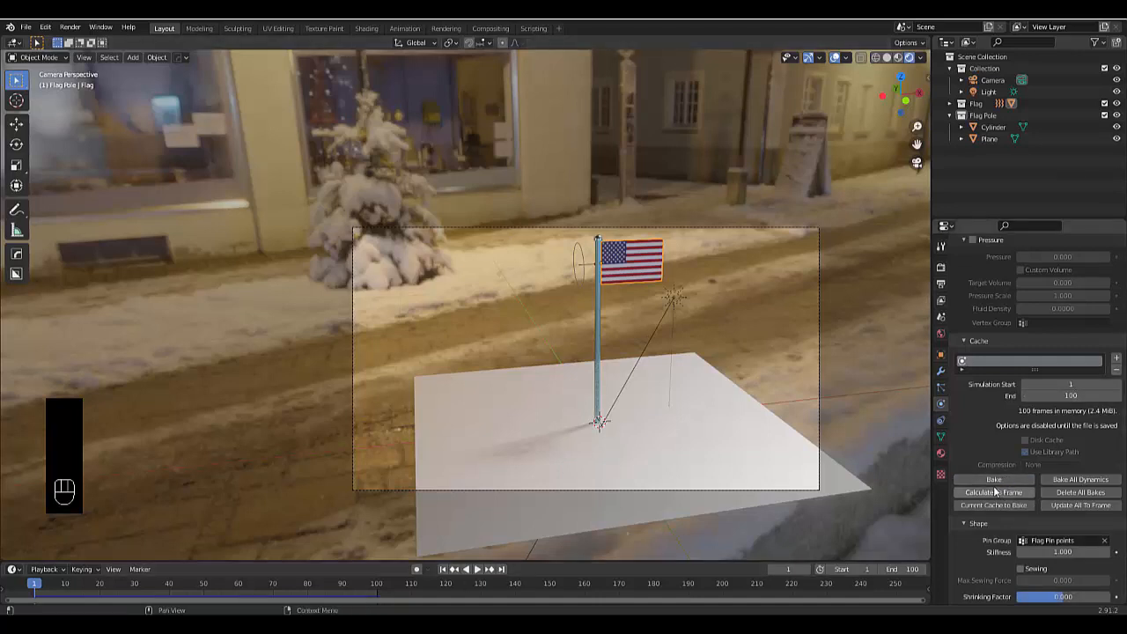
click(993, 480)
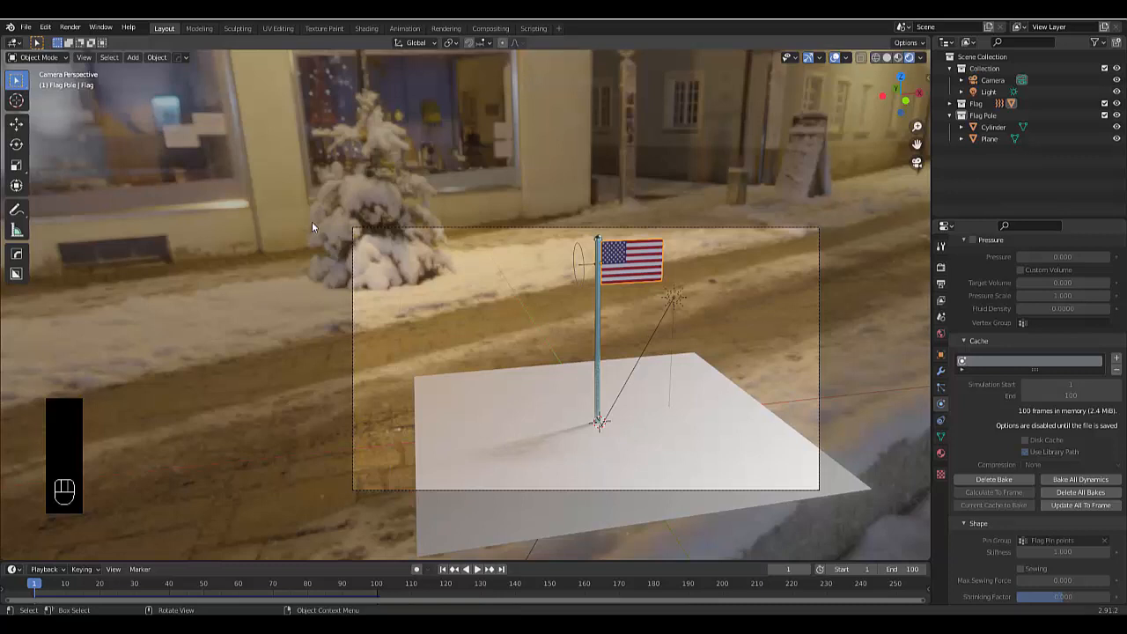
click(387, 627)
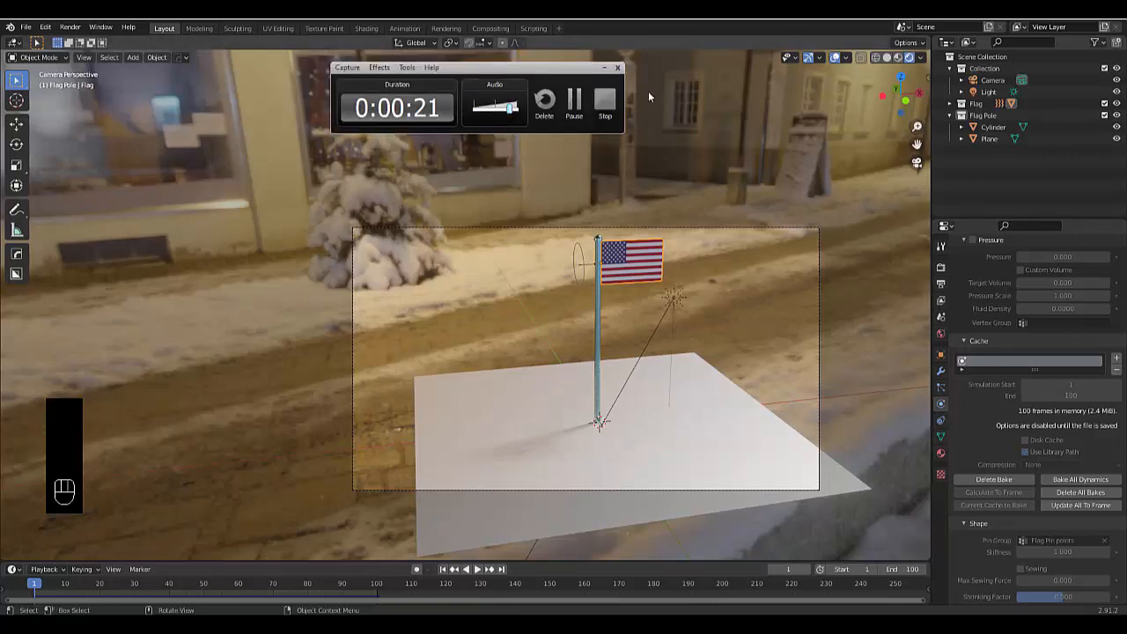